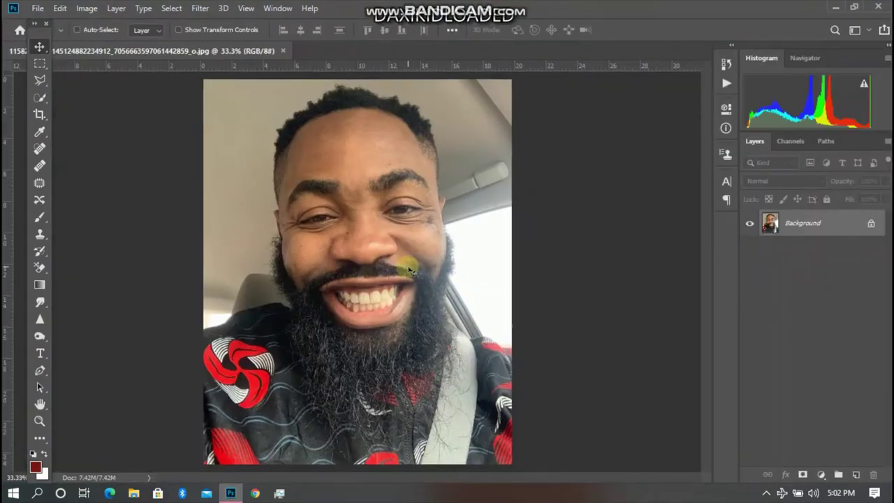
Set the portrait view to 50% and auto-select the man with Quick Selection's Select Subject
{"action": "key", "text": "ctrl+minus"}
{"action": "key", "text": "ctrl+minus"}
{"action": "key", "text": "ctrl+plus"}
{"action": "key", "text": "ctrl+plus"}
{"action": "key", "text": "ctrl+plus"}
{"action": "key", "text": "ctrl+minus"}
{"action": "key", "text": "ctrl+plus"}
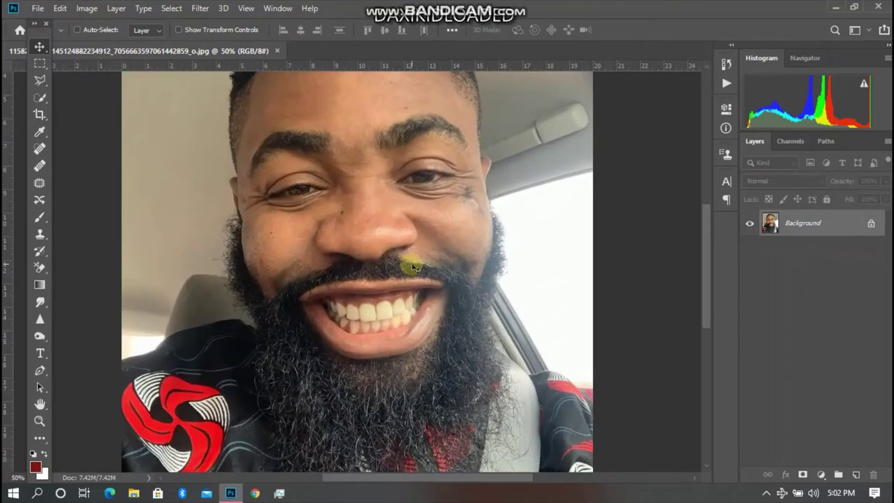
{"action": "key", "text": "ctrl+minus"}
{"action": "key", "text": "ctrl+plus"}
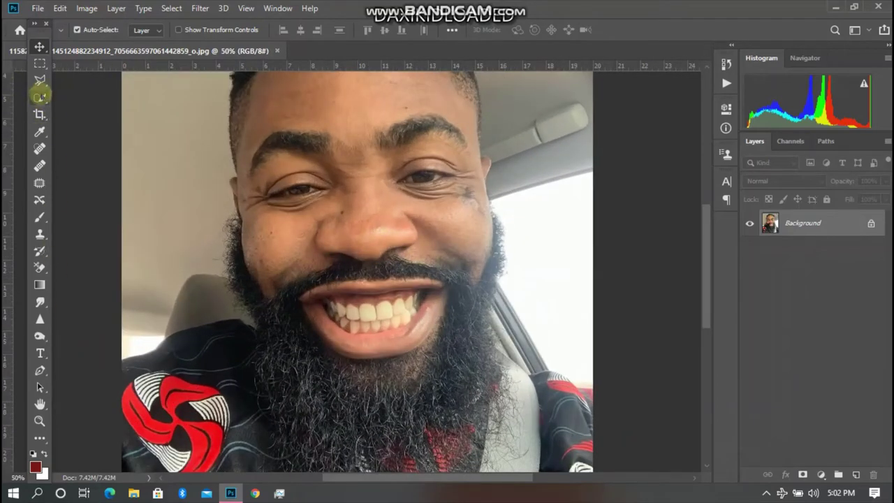
{"action": "left_click", "coordinate": [40, 98]}
{"action": "left_click", "coordinate": [82, 94]}
{"action": "left_click", "coordinate": [335, 30]}
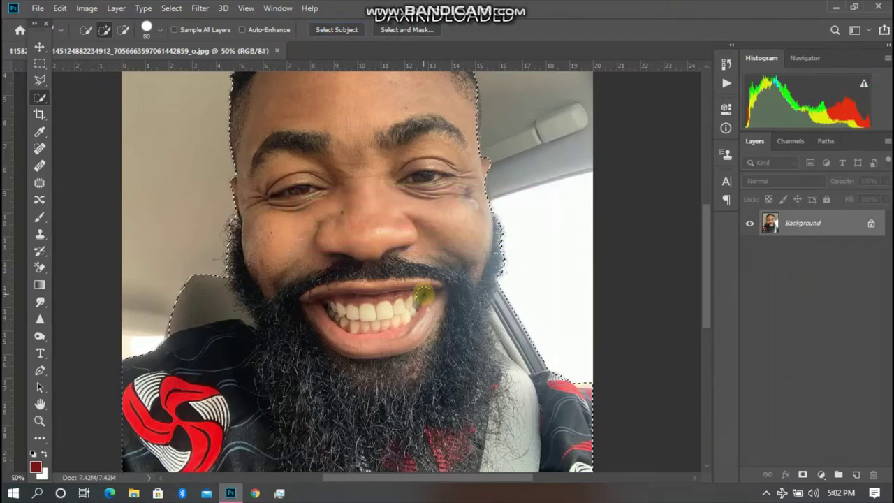
Copy the selected man onto Layer 1 and hide the original Background layer
{"action": "key", "text": "ctrl+minus"}
{"action": "key", "text": "ctrl+minus"}
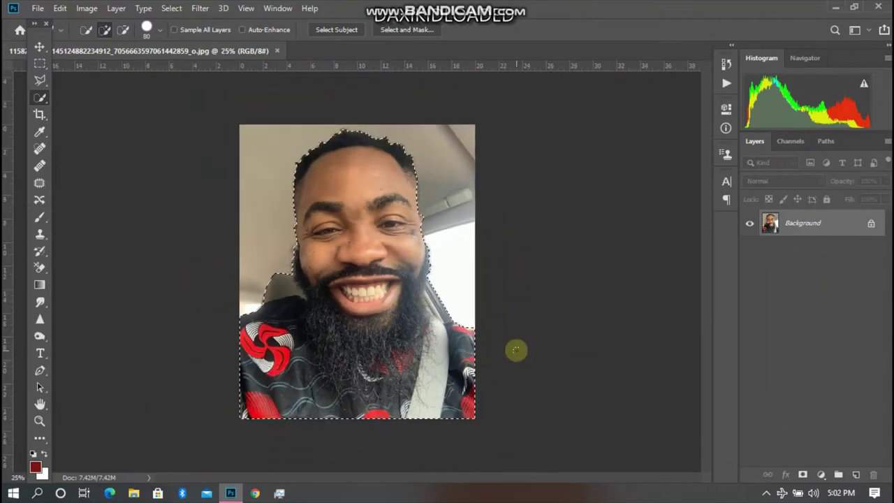
{"action": "key", "text": "ctrl+j"}
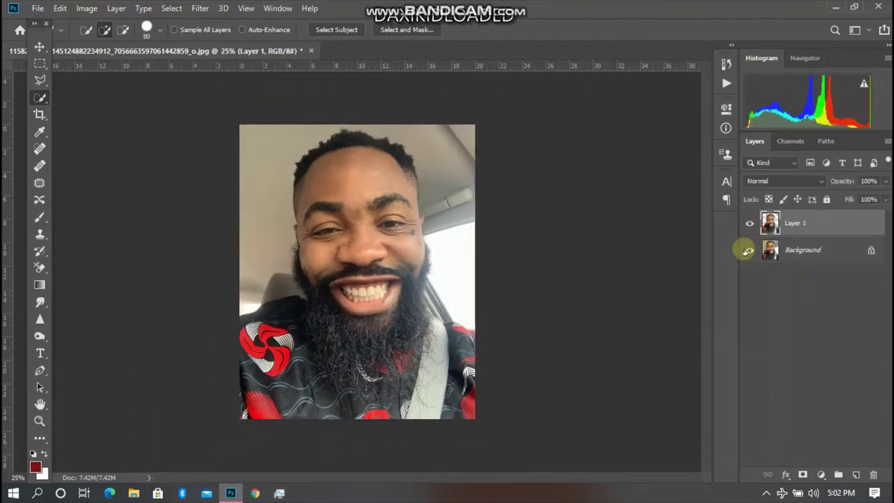
{"action": "left_click", "coordinate": [747, 250]}
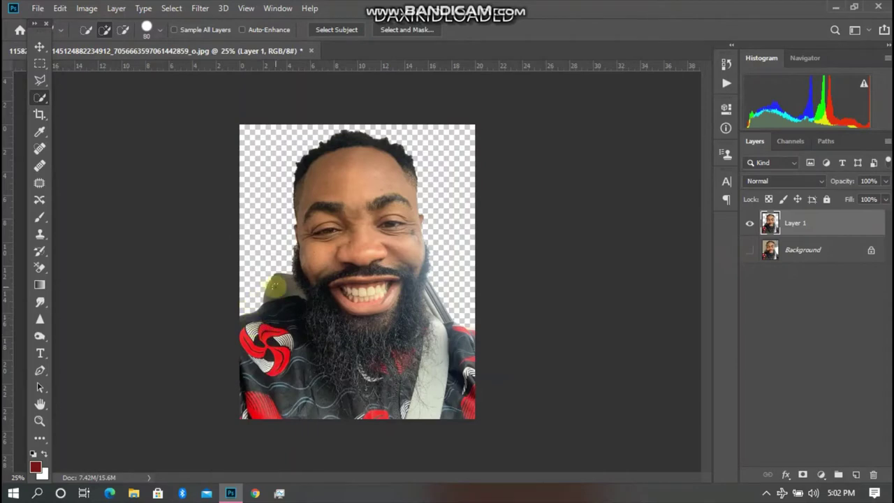
{"action": "key", "text": "ctrl+plus"}
{"action": "key", "text": "ctrl+plus"}
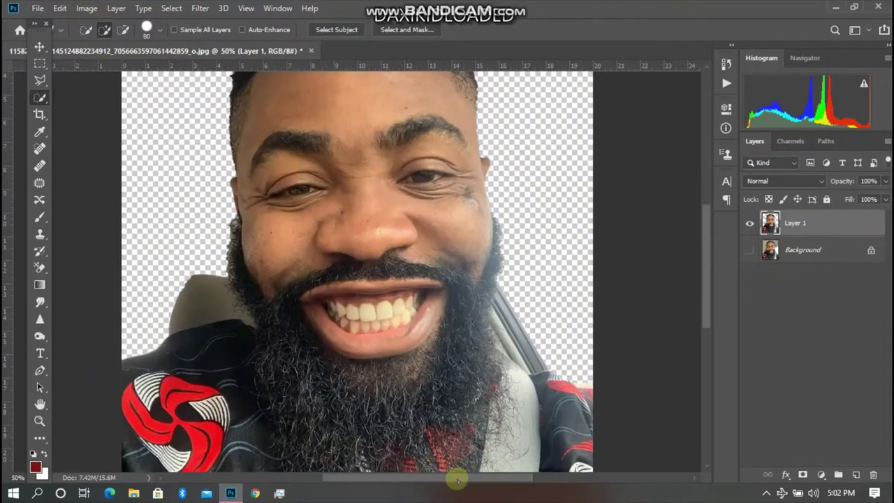
Delete the grey seat left of the beard and the dark chair strip right of it, then deselect
{"action": "left_click_drag", "start_coordinate": [454, 477], "coordinate": [388, 477]}
{"action": "left_click_drag", "start_coordinate": [423, 297], "coordinate": [409, 308]}
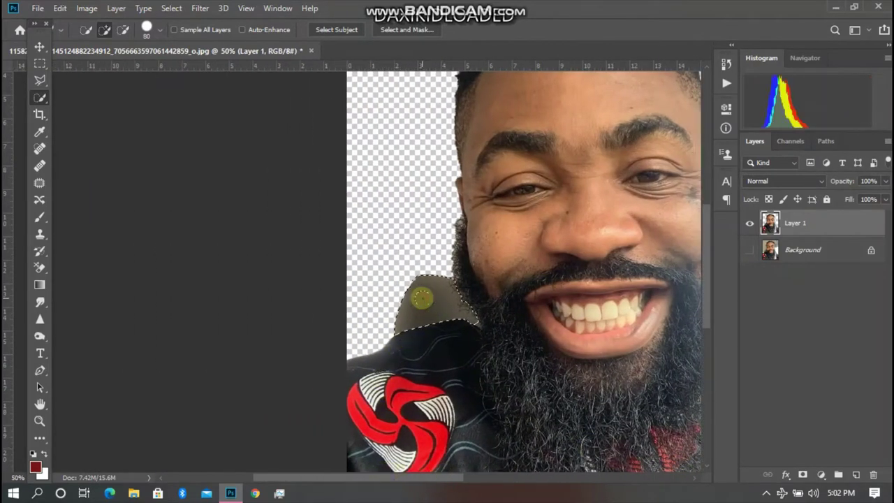
{"action": "key", "text": "Delete"}
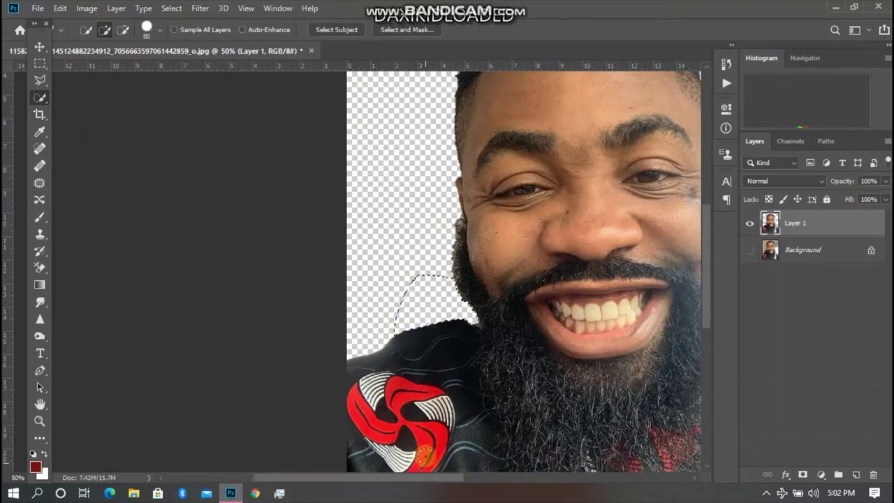
{"action": "left_click_drag", "start_coordinate": [461, 481], "coordinate": [537, 480]}
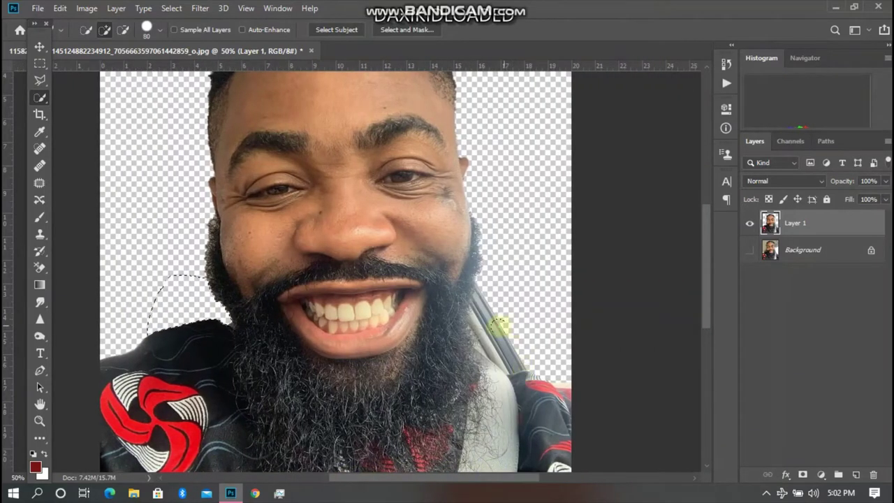
{"action": "mouse_move", "coordinate": [492, 318]}
{"action": "left_mouse_down"}
{"action": "mouse_move", "coordinate": [498, 330]}
{"action": "mouse_move", "coordinate": [487, 335]}
{"action": "left_mouse_up"}
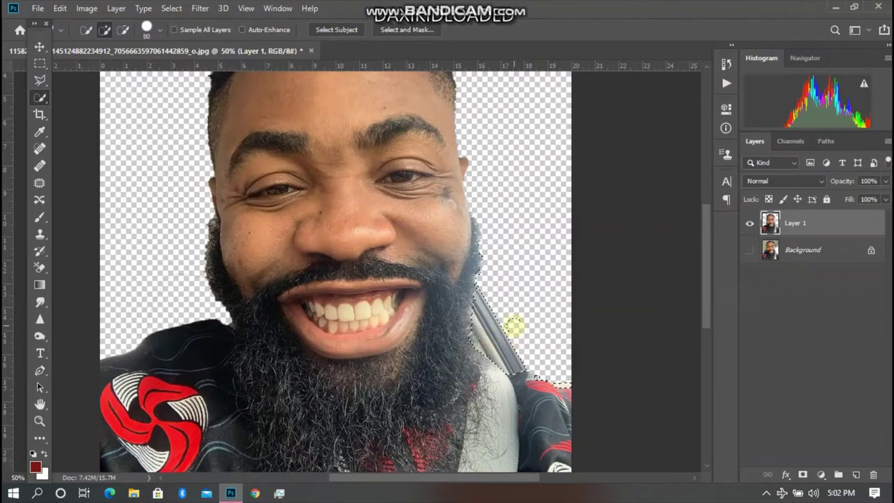
{"action": "key", "text": "Delete"}
{"action": "key", "text": "ctrl+d"}
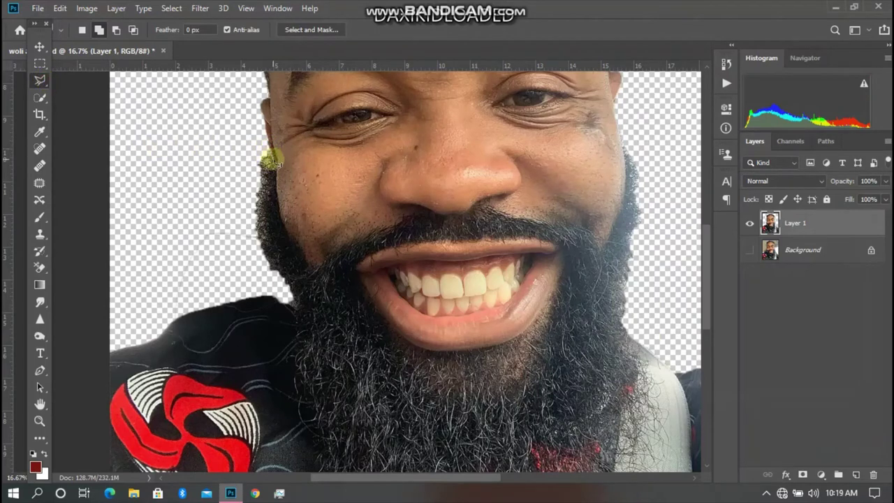
Outline the rough edge beside the face and beard as a closed Polygonal Lasso selection
{"action": "left_click", "coordinate": [270, 162]}
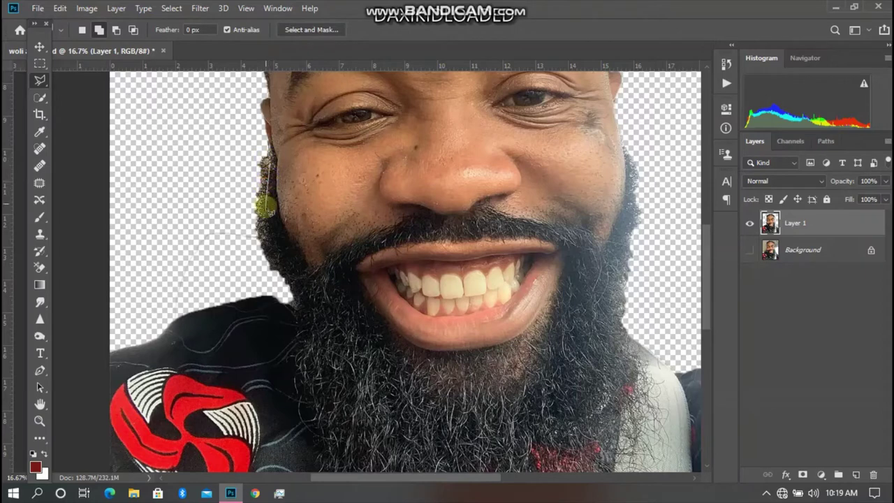
{"action": "left_click", "coordinate": [266, 209]}
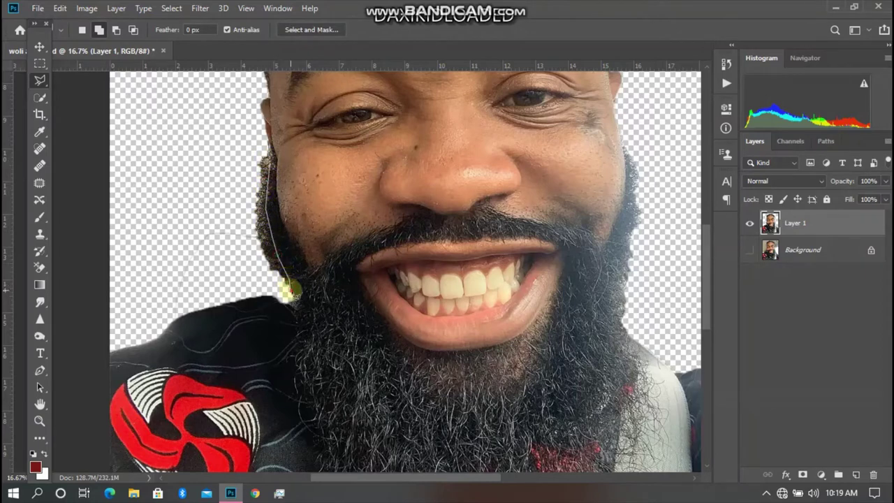
{"action": "left_click", "coordinate": [211, 248]}
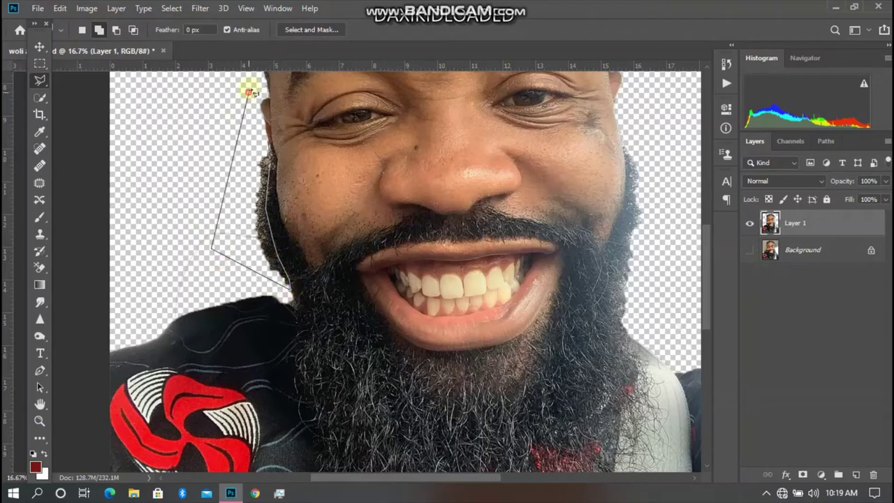
{"action": "double_click", "coordinate": [259, 135]}
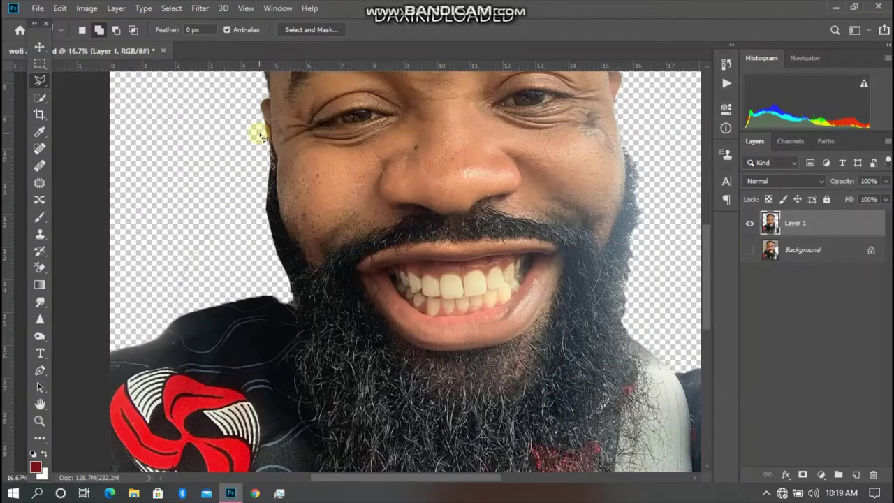
Zoom out to show the whole cut-out image
{"action": "key", "text": "ctrl+minus"}
{"action": "key", "text": "ctrl+minus"}
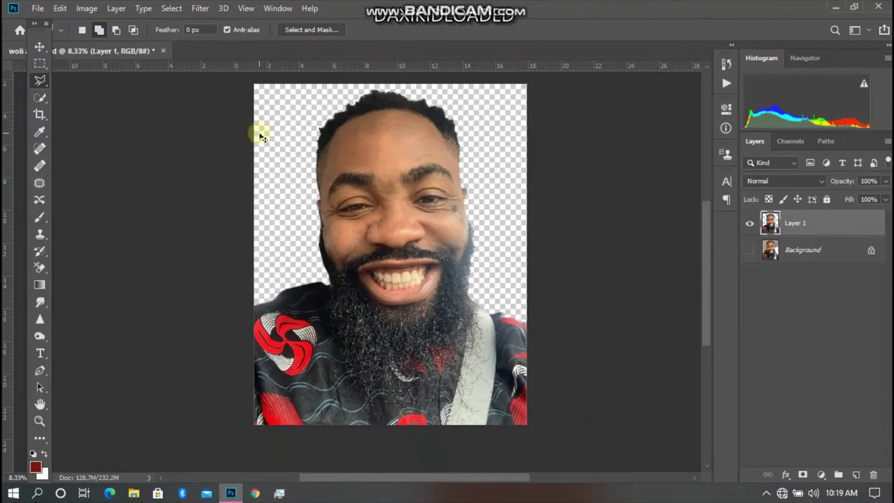
{"action": "key", "text": "ctrl+minus"}
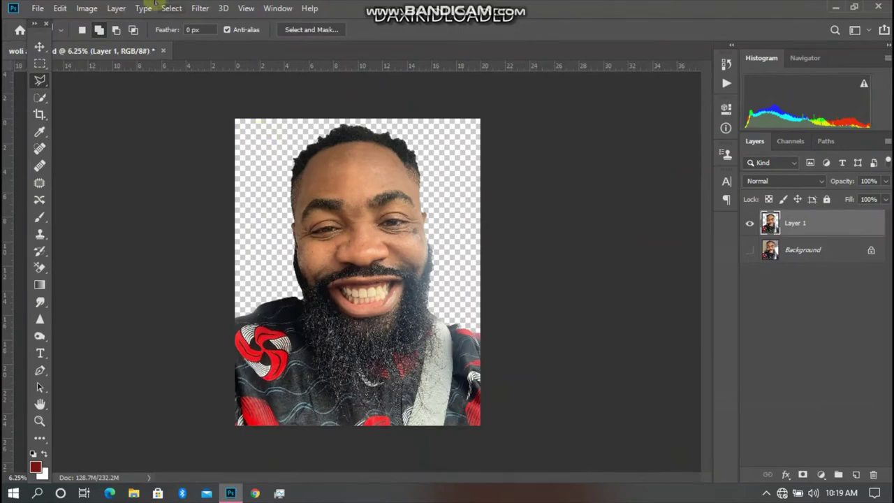
{"action": "left_click", "coordinate": [200, 8]}
Apply a Camera Raw Filter with Clarity raised to +76 and Dehaze to +30
{"action": "left_click", "coordinate": [226, 85]}
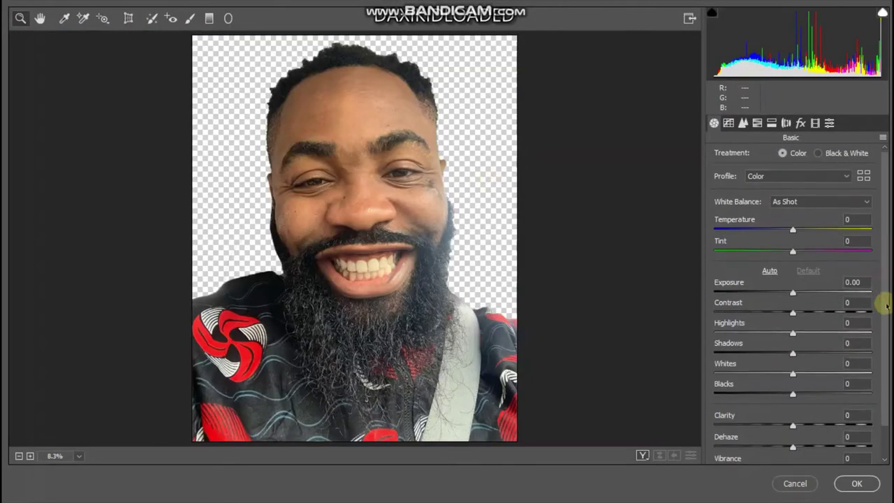
{"action": "scroll", "coordinate": [880, 311], "scroll_direction": "down", "scroll_amount": 2}
{"action": "left_click", "coordinate": [829, 387]}
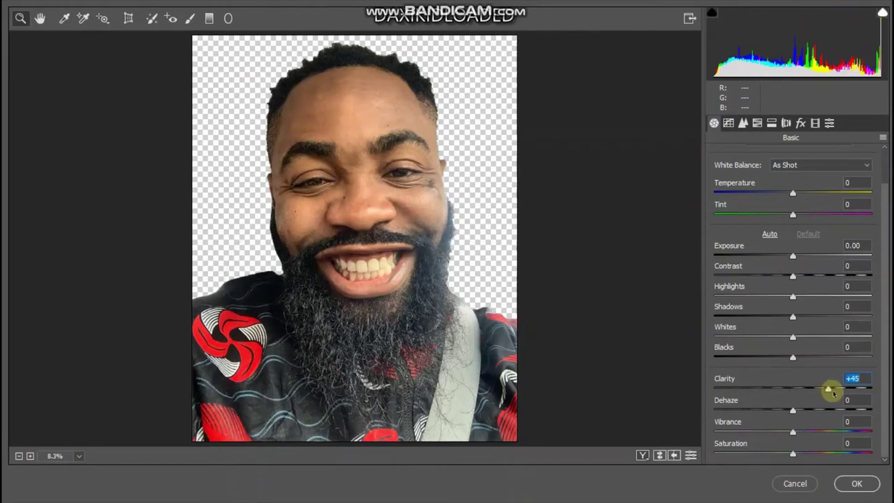
{"action": "left_click_drag", "start_coordinate": [833, 392], "coordinate": [848, 392]}
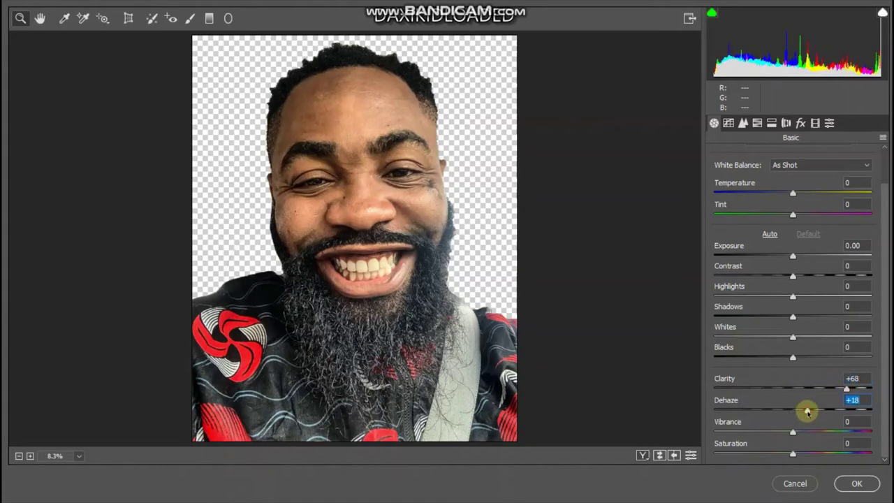
{"action": "left_click_drag", "start_coordinate": [806, 412], "coordinate": [816, 412]}
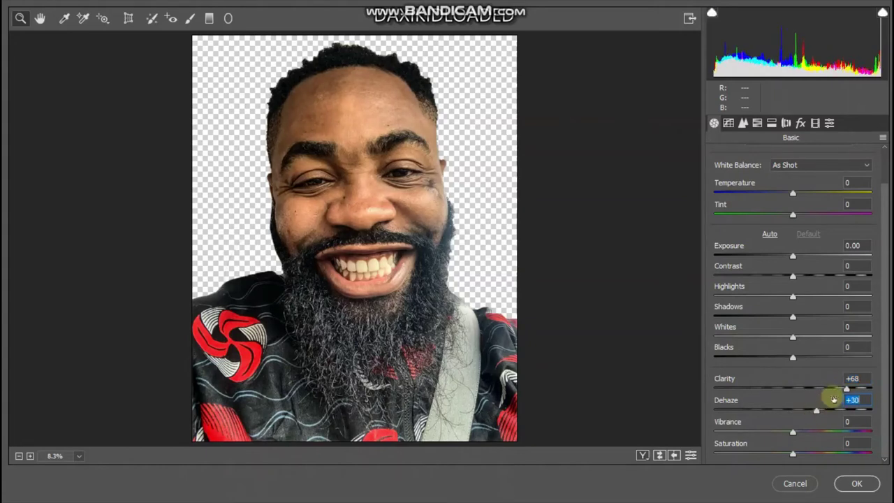
{"action": "left_click", "coordinate": [857, 484]}
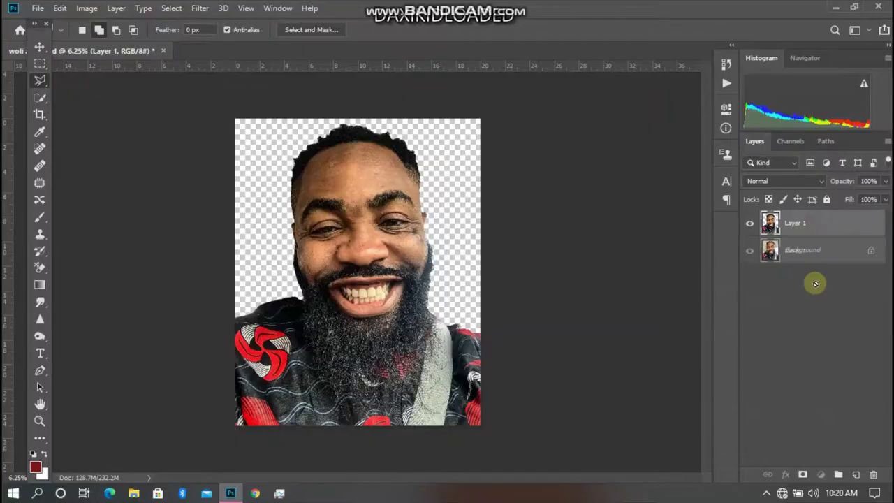
Drag Layer 1 onto the New Layer button to create Layer 1 copy
{"action": "left_click_drag", "start_coordinate": [815, 284], "coordinate": [867, 476]}
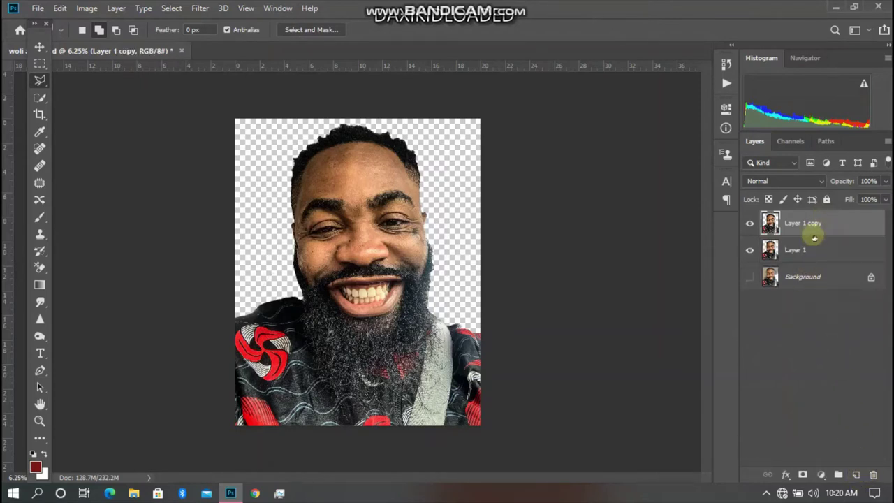
Apply Unsharp Mask to Layer 1 copy: Amount 116%, Radius 1.0 pixel, Threshold 0
{"action": "left_click", "coordinate": [201, 8]}
{"action": "mouse_move", "coordinate": [213, 231]}
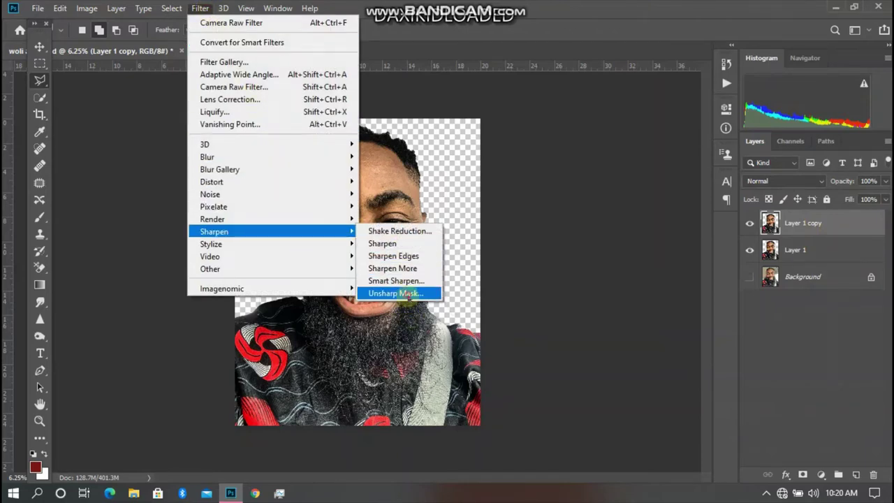
{"action": "left_click", "coordinate": [408, 293]}
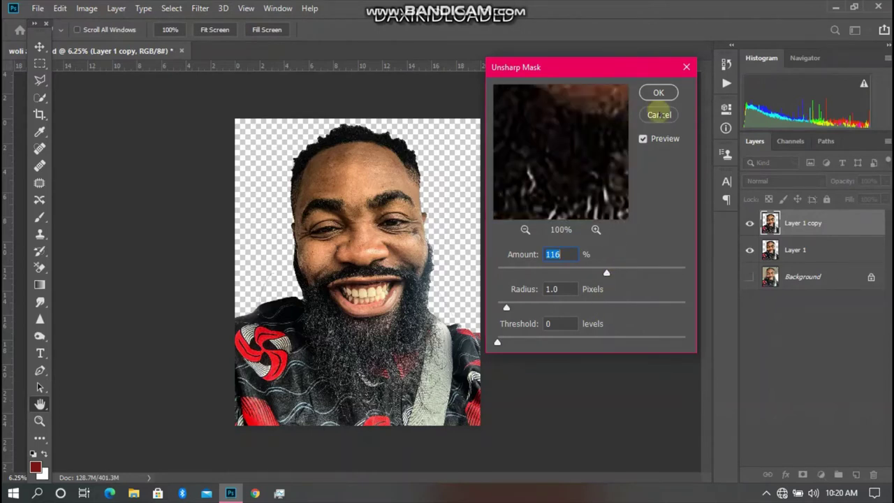
{"action": "left_click", "coordinate": [658, 95]}
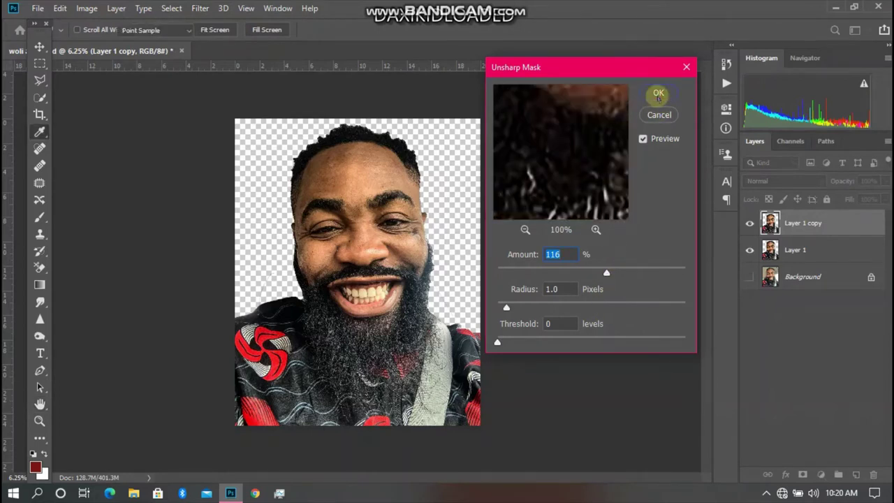
{"action": "key", "text": "l"}
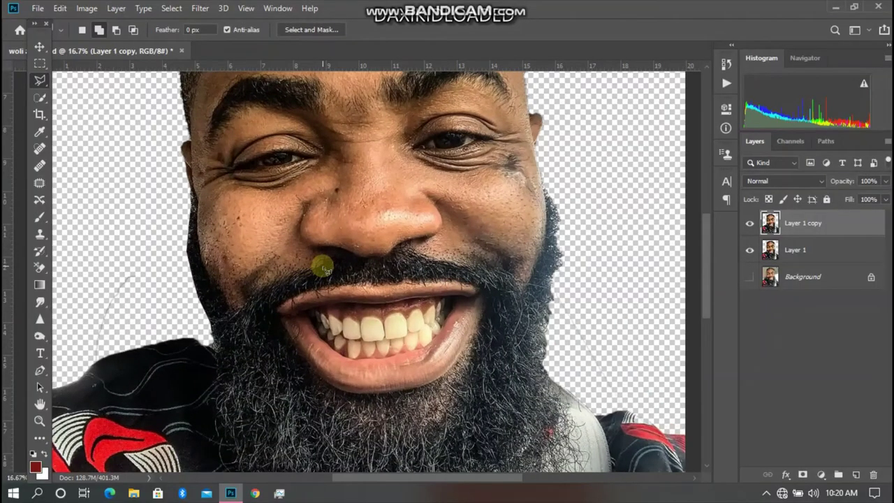
Set up the Smudge tool at 25% strength with the Smoothing Smudge Brush preset
{"action": "left_click", "coordinate": [40, 302]}
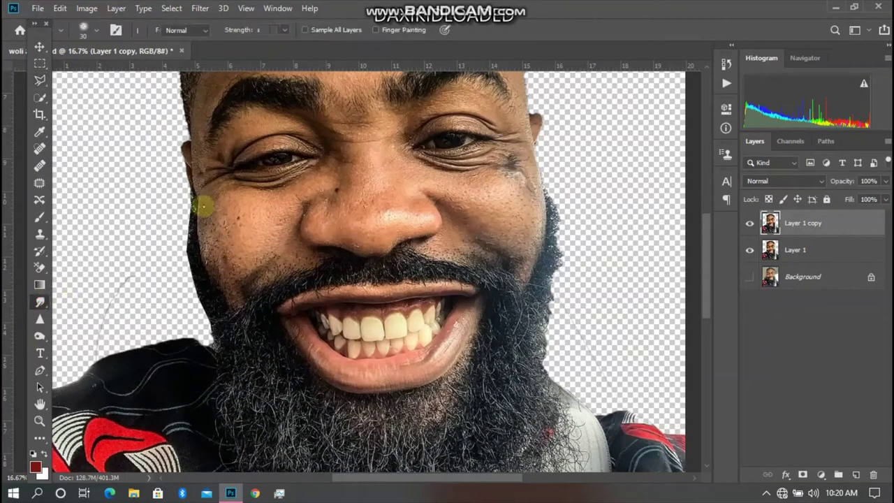
{"action": "left_click", "coordinate": [261, 29]}
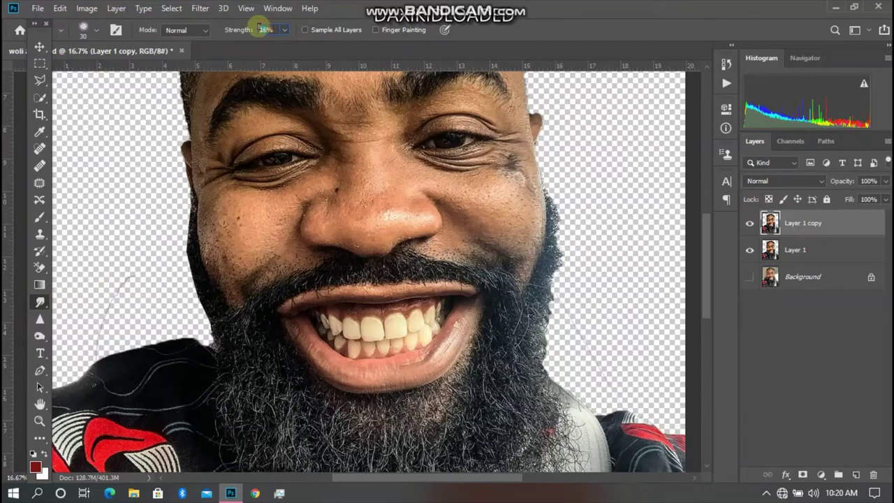
{"action": "type", "text": "25"}
{"action": "key", "text": "Return"}
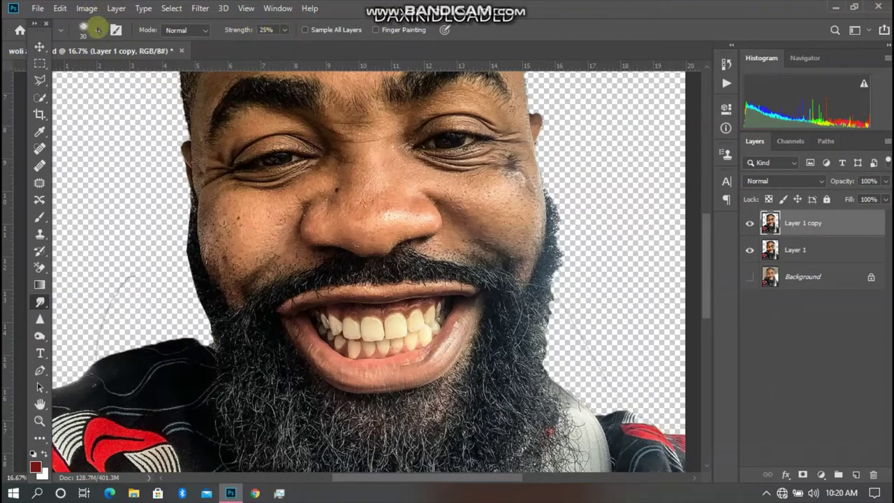
{"action": "right_click", "coordinate": [151, 254]}
{"action": "left_click", "coordinate": [106, 215]}
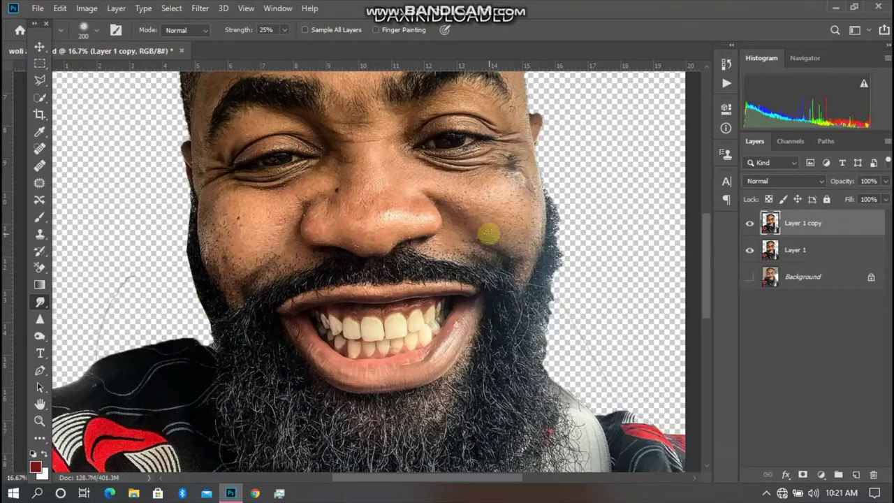
Smudge the skin across the middle of the forehead, then shrink the brush
{"action": "left_click_drag", "start_coordinate": [704, 278], "coordinate": [719, 204]}
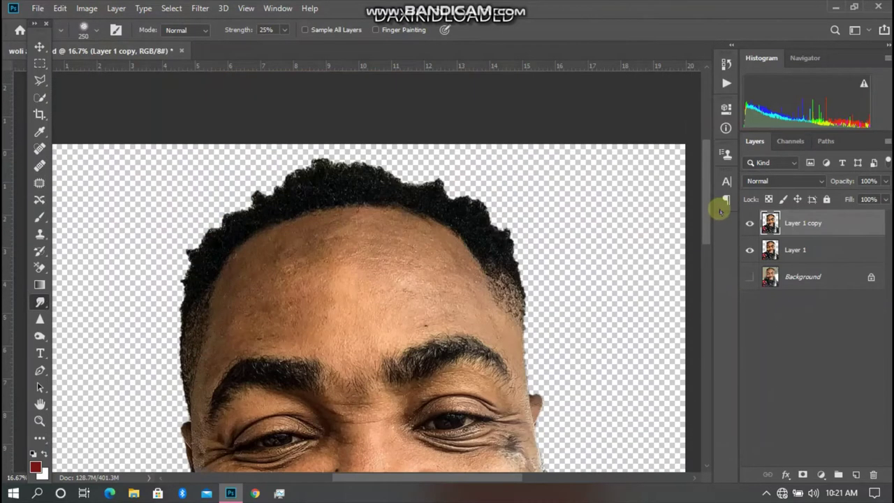
{"action": "mouse_move", "coordinate": [321, 201]}
{"action": "left_mouse_down"}
{"action": "mouse_move", "coordinate": [396, 210]}
{"action": "mouse_move", "coordinate": [441, 243]}
{"action": "left_mouse_up"}
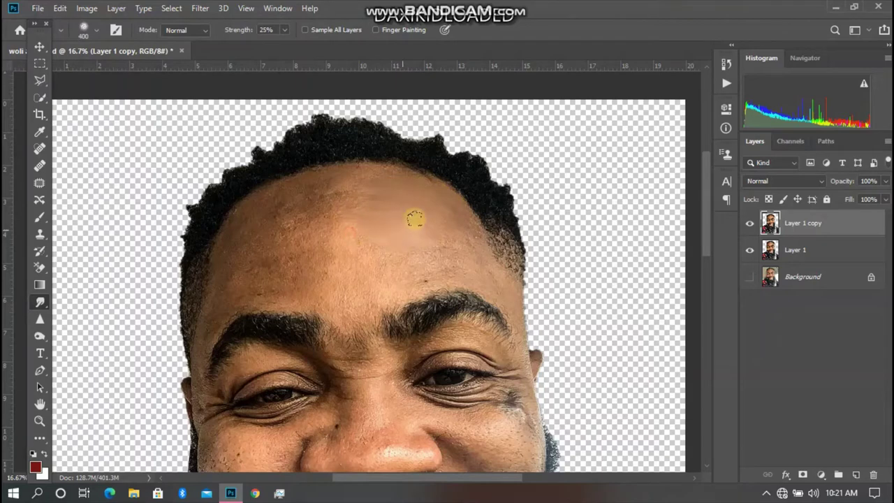
{"action": "mouse_move", "coordinate": [345, 273]}
{"action": "left_mouse_down"}
{"action": "mouse_move", "coordinate": [338, 193]}
{"action": "mouse_move", "coordinate": [396, 203]}
{"action": "mouse_move", "coordinate": [385, 260]}
{"action": "mouse_move", "coordinate": [312, 226]}
{"action": "left_mouse_up"}
{"action": "key", "text": "bracketleft"}
{"action": "key", "text": "bracketleft"}
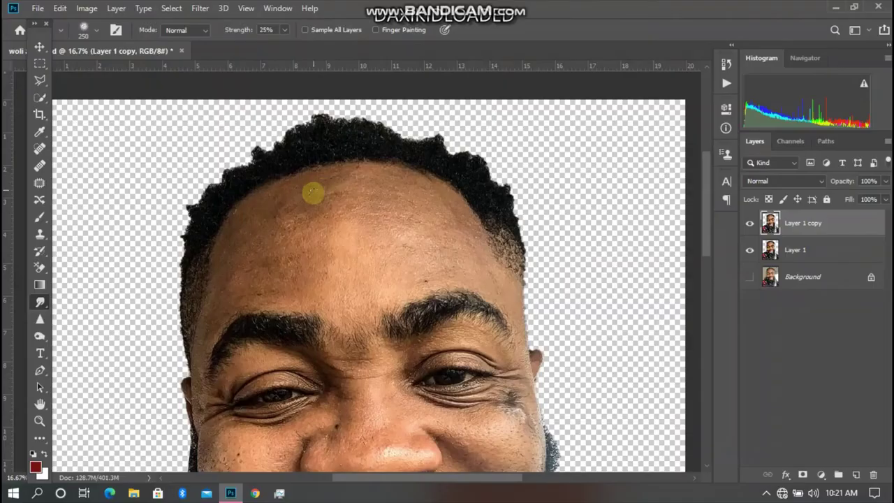
Smudge the forehead skin toward the right, avoiding highlights and facial contours
{"action": "mouse_move", "coordinate": [313, 191]}
{"action": "left_mouse_down"}
{"action": "mouse_move", "coordinate": [355, 202]}
{"action": "mouse_move", "coordinate": [415, 185]}
{"action": "mouse_move", "coordinate": [407, 212]}
{"action": "mouse_move", "coordinate": [409, 203]}
{"action": "mouse_move", "coordinate": [367, 202]}
{"action": "mouse_move", "coordinate": [423, 224]}
{"action": "mouse_move", "coordinate": [394, 239]}
{"action": "mouse_move", "coordinate": [409, 224]}
{"action": "mouse_move", "coordinate": [459, 224]}
{"action": "mouse_move", "coordinate": [402, 273]}
{"action": "mouse_move", "coordinate": [319, 259]}
{"action": "mouse_move", "coordinate": [349, 255]}
{"action": "mouse_move", "coordinate": [301, 238]}
{"action": "mouse_move", "coordinate": [331, 198]}
{"action": "mouse_move", "coordinate": [405, 227]}
{"action": "left_mouse_up"}
Smudge the remaining forehead skin and the area between the eyebrows with a smaller brush
{"action": "key", "text": "bracketleft"}
{"action": "key", "text": "bracketleft"}
{"action": "mouse_move", "coordinate": [392, 264]}
{"action": "left_mouse_down"}
{"action": "mouse_move", "coordinate": [312, 225]}
{"action": "mouse_move", "coordinate": [282, 223]}
{"action": "mouse_move", "coordinate": [315, 212]}
{"action": "mouse_move", "coordinate": [334, 247]}
{"action": "left_mouse_up"}
{"action": "mouse_move", "coordinate": [287, 271]}
{"action": "left_mouse_down"}
{"action": "mouse_move", "coordinate": [305, 271]}
{"action": "mouse_move", "coordinate": [273, 275]}
{"action": "mouse_move", "coordinate": [280, 230]}
{"action": "mouse_move", "coordinate": [279, 289]}
{"action": "mouse_move", "coordinate": [323, 294]}
{"action": "mouse_move", "coordinate": [265, 285]}
{"action": "mouse_move", "coordinate": [265, 271]}
{"action": "mouse_move", "coordinate": [237, 283]}
{"action": "mouse_move", "coordinate": [268, 240]}
{"action": "mouse_move", "coordinate": [292, 261]}
{"action": "mouse_move", "coordinate": [345, 237]}
{"action": "mouse_move", "coordinate": [297, 202]}
{"action": "mouse_move", "coordinate": [351, 174]}
{"action": "mouse_move", "coordinate": [412, 179]}
{"action": "mouse_move", "coordinate": [363, 176]}
{"action": "mouse_move", "coordinate": [283, 192]}
{"action": "mouse_move", "coordinate": [246, 212]}
{"action": "mouse_move", "coordinate": [227, 258]}
{"action": "mouse_move", "coordinate": [273, 221]}
{"action": "mouse_move", "coordinate": [244, 256]}
{"action": "mouse_move", "coordinate": [311, 190]}
{"action": "mouse_move", "coordinate": [352, 231]}
{"action": "mouse_move", "coordinate": [367, 309]}
{"action": "mouse_move", "coordinate": [356, 289]}
{"action": "left_mouse_up"}
{"action": "mouse_move", "coordinate": [451, 274]}
{"action": "left_mouse_down"}
{"action": "mouse_move", "coordinate": [471, 255]}
{"action": "mouse_move", "coordinate": [459, 248]}
{"action": "mouse_move", "coordinate": [468, 236]}
{"action": "mouse_move", "coordinate": [405, 245]}
{"action": "mouse_move", "coordinate": [262, 238]}
{"action": "mouse_move", "coordinate": [312, 198]}
{"action": "mouse_move", "coordinate": [451, 257]}
{"action": "left_mouse_up"}
{"action": "mouse_move", "coordinate": [404, 274]}
{"action": "left_mouse_down"}
{"action": "mouse_move", "coordinate": [371, 312]}
{"action": "mouse_move", "coordinate": [369, 339]}
{"action": "mouse_move", "coordinate": [341, 338]}
{"action": "mouse_move", "coordinate": [363, 345]}
{"action": "mouse_move", "coordinate": [373, 343]}
{"action": "mouse_move", "coordinate": [275, 296]}
{"action": "mouse_move", "coordinate": [349, 284]}
{"action": "mouse_move", "coordinate": [279, 272]}
{"action": "mouse_move", "coordinate": [249, 287]}
{"action": "mouse_move", "coordinate": [265, 301]}
{"action": "mouse_move", "coordinate": [230, 302]}
{"action": "mouse_move", "coordinate": [259, 285]}
{"action": "mouse_move", "coordinate": [214, 304]}
{"action": "mouse_move", "coordinate": [211, 282]}
{"action": "mouse_move", "coordinate": [188, 344]}
{"action": "mouse_move", "coordinate": [209, 339]}
{"action": "mouse_move", "coordinate": [206, 391]}
{"action": "mouse_move", "coordinate": [222, 388]}
{"action": "mouse_move", "coordinate": [224, 365]}
{"action": "mouse_move", "coordinate": [268, 357]}
{"action": "mouse_move", "coordinate": [259, 349]}
{"action": "mouse_move", "coordinate": [247, 368]}
{"action": "left_mouse_up"}
Smooth the eyelid, down the nose, and the cheek up to the inner eye corner
{"action": "key", "text": "bracketleft"}
{"action": "key", "text": "bracketleft"}
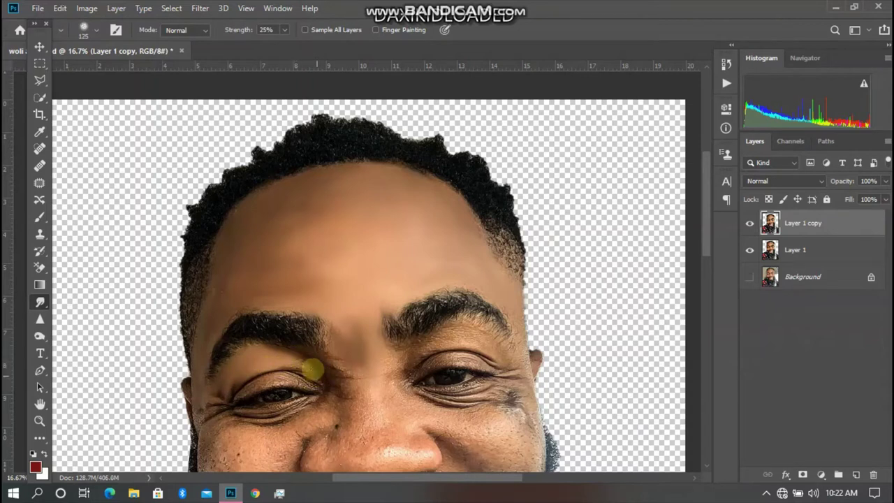
{"action": "mouse_move", "coordinate": [304, 371]}
{"action": "left_mouse_down"}
{"action": "mouse_move", "coordinate": [319, 378]}
{"action": "mouse_move", "coordinate": [289, 368]}
{"action": "mouse_move", "coordinate": [290, 377]}
{"action": "mouse_move", "coordinate": [234, 397]}
{"action": "mouse_move", "coordinate": [253, 375]}
{"action": "mouse_move", "coordinate": [300, 366]}
{"action": "mouse_move", "coordinate": [323, 373]}
{"action": "mouse_move", "coordinate": [305, 349]}
{"action": "mouse_move", "coordinate": [361, 384]}
{"action": "mouse_move", "coordinate": [365, 373]}
{"action": "mouse_move", "coordinate": [339, 365]}
{"action": "mouse_move", "coordinate": [386, 403]}
{"action": "left_mouse_up"}
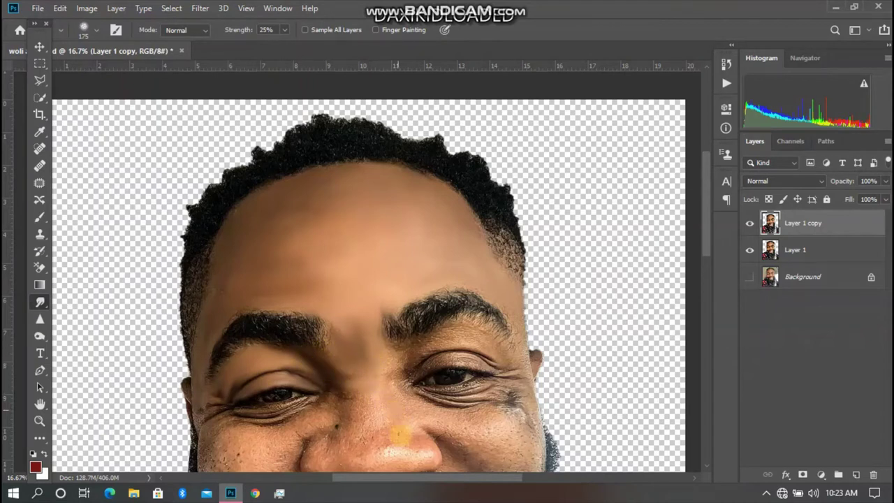
{"action": "key", "text": "ctrl+minus"}
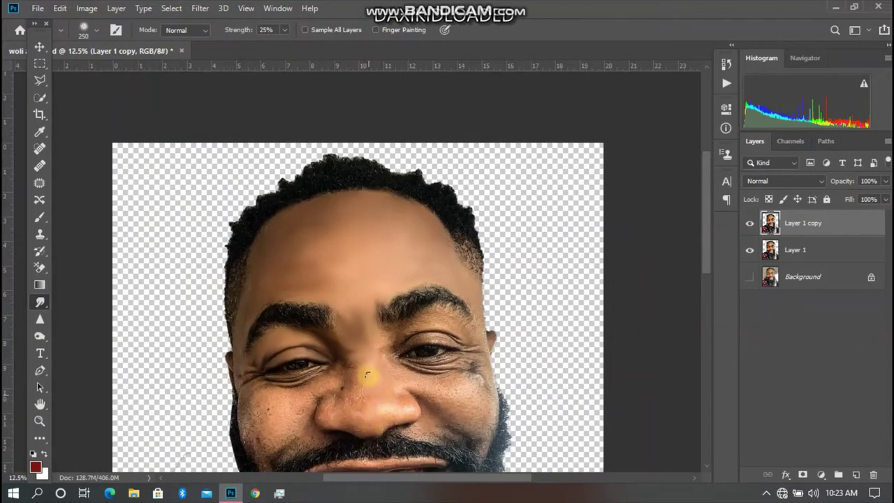
{"action": "mouse_move", "coordinate": [367, 375]}
{"action": "left_mouse_down"}
{"action": "mouse_move", "coordinate": [350, 400]}
{"action": "mouse_move", "coordinate": [359, 421]}
{"action": "mouse_move", "coordinate": [334, 413]}
{"action": "mouse_move", "coordinate": [354, 368]}
{"action": "mouse_move", "coordinate": [395, 377]}
{"action": "left_mouse_up"}
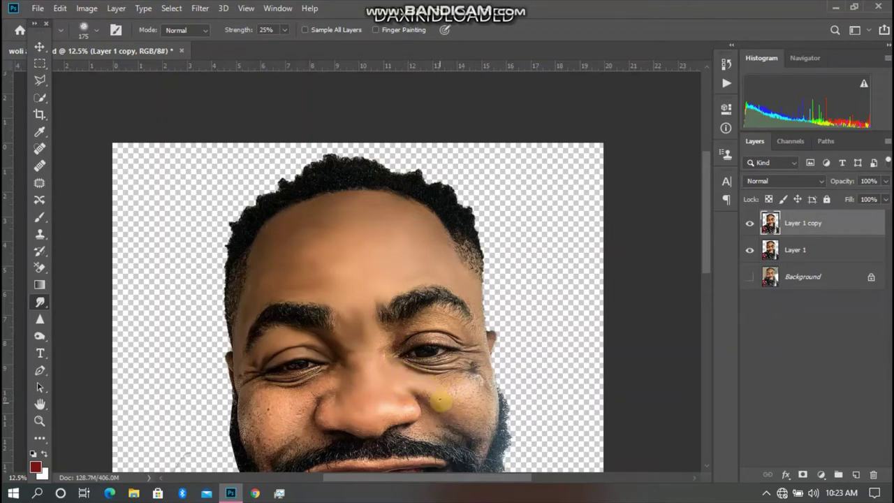
{"action": "mouse_move", "coordinate": [440, 401]}
{"action": "left_mouse_down"}
{"action": "mouse_move", "coordinate": [427, 401]}
{"action": "mouse_move", "coordinate": [451, 419]}
{"action": "mouse_move", "coordinate": [405, 406]}
{"action": "left_mouse_up"}
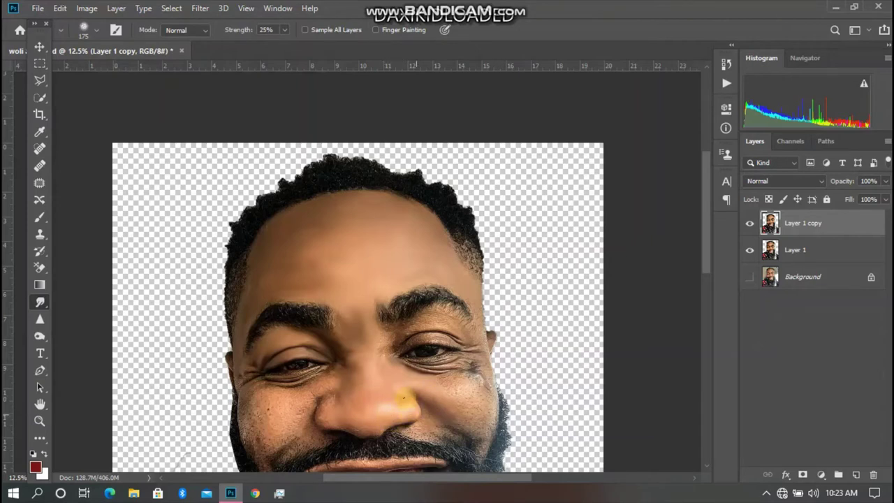
{"action": "mouse_move", "coordinate": [377, 423]}
{"action": "left_mouse_down"}
{"action": "mouse_move", "coordinate": [359, 396]}
{"action": "mouse_move", "coordinate": [363, 426]}
{"action": "mouse_move", "coordinate": [329, 423]}
{"action": "mouse_move", "coordinate": [315, 409]}
{"action": "mouse_move", "coordinate": [330, 394]}
{"action": "mouse_move", "coordinate": [385, 404]}
{"action": "mouse_move", "coordinate": [331, 381]}
{"action": "mouse_move", "coordinate": [335, 371]}
{"action": "mouse_move", "coordinate": [325, 375]}
{"action": "mouse_move", "coordinate": [326, 389]}
{"action": "mouse_move", "coordinate": [355, 398]}
{"action": "mouse_move", "coordinate": [404, 395]}
{"action": "left_mouse_up"}
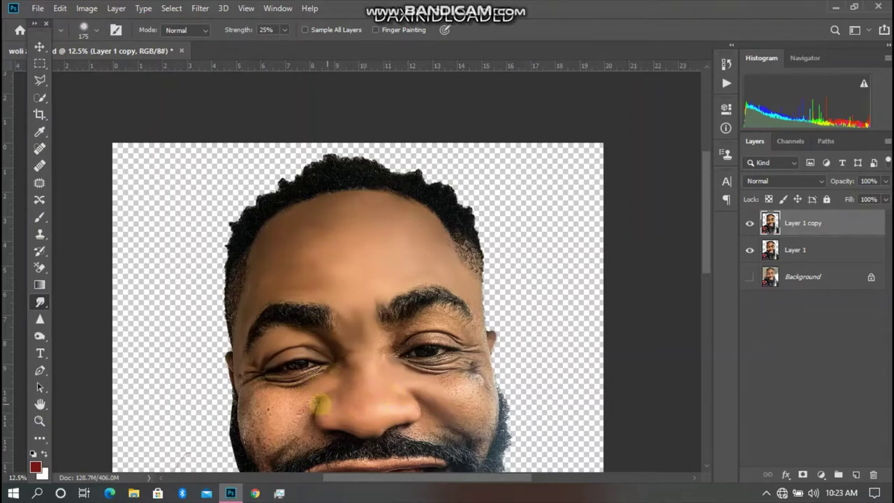
{"action": "mouse_move", "coordinate": [319, 404]}
{"action": "left_mouse_down"}
{"action": "mouse_move", "coordinate": [279, 393]}
{"action": "mouse_move", "coordinate": [293, 396]}
{"action": "mouse_move", "coordinate": [323, 374]}
{"action": "mouse_move", "coordinate": [299, 369]}
{"action": "mouse_move", "coordinate": [277, 375]}
{"action": "mouse_move", "coordinate": [309, 371]}
{"action": "mouse_move", "coordinate": [229, 386]}
{"action": "left_mouse_up"}
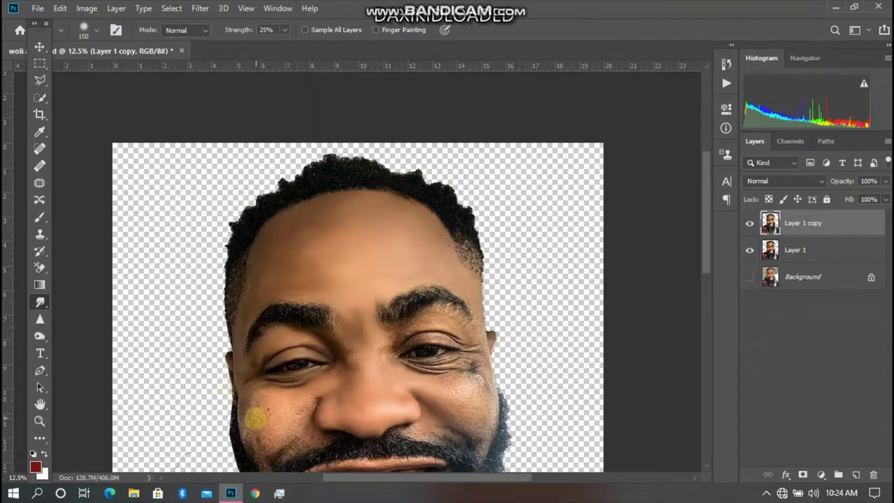
{"action": "key", "text": "ctrl+minus"}
{"action": "key", "text": "ctrl+plus"}
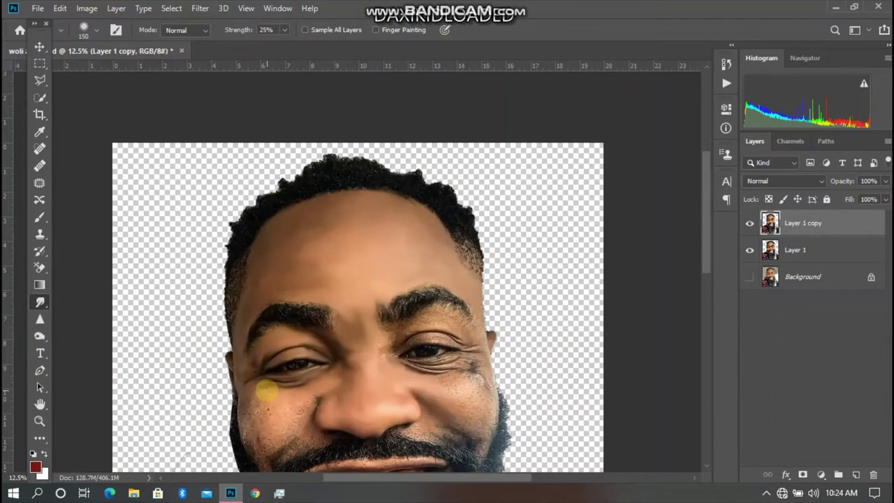
Smudge the left cheek skin down to just above the beard
{"action": "scroll", "coordinate": [703, 269], "scroll_direction": "down", "scroll_amount": 3}
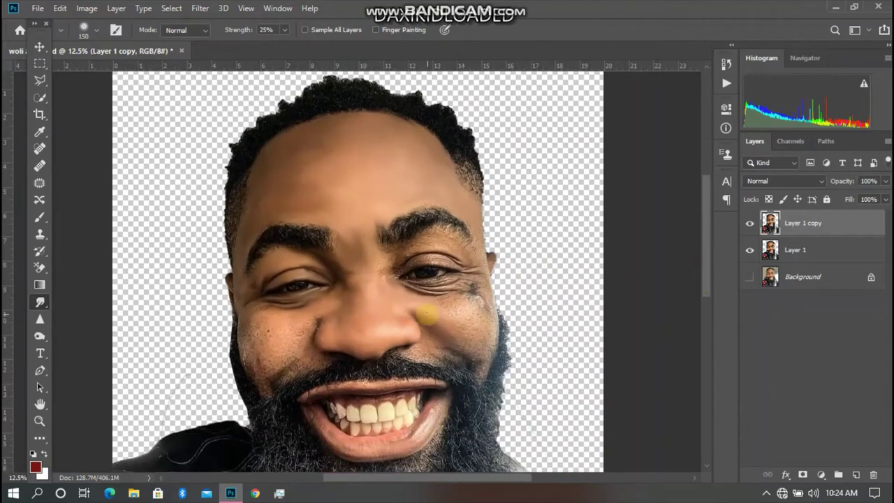
{"action": "mouse_move", "coordinate": [289, 326]}
{"action": "left_mouse_down"}
{"action": "mouse_move", "coordinate": [281, 321]}
{"action": "mouse_move", "coordinate": [259, 339]}
{"action": "mouse_move", "coordinate": [305, 330]}
{"action": "mouse_move", "coordinate": [259, 369]}
{"action": "mouse_move", "coordinate": [248, 338]}
{"action": "mouse_move", "coordinate": [255, 315]}
{"action": "mouse_move", "coordinate": [291, 329]}
{"action": "mouse_move", "coordinate": [278, 348]}
{"action": "mouse_move", "coordinate": [261, 342]}
{"action": "mouse_move", "coordinate": [285, 314]}
{"action": "mouse_move", "coordinate": [257, 358]}
{"action": "mouse_move", "coordinate": [243, 323]}
{"action": "mouse_move", "coordinate": [262, 382]}
{"action": "mouse_move", "coordinate": [265, 363]}
{"action": "mouse_move", "coordinate": [255, 373]}
{"action": "mouse_move", "coordinate": [286, 377]}
{"action": "mouse_move", "coordinate": [299, 349]}
{"action": "mouse_move", "coordinate": [295, 366]}
{"action": "mouse_move", "coordinate": [313, 361]}
{"action": "mouse_move", "coordinate": [311, 353]}
{"action": "mouse_move", "coordinate": [315, 361]}
{"action": "mouse_move", "coordinate": [314, 315]}
{"action": "mouse_move", "coordinate": [274, 384]}
{"action": "mouse_move", "coordinate": [300, 359]}
{"action": "mouse_move", "coordinate": [229, 329]}
{"action": "left_mouse_up"}
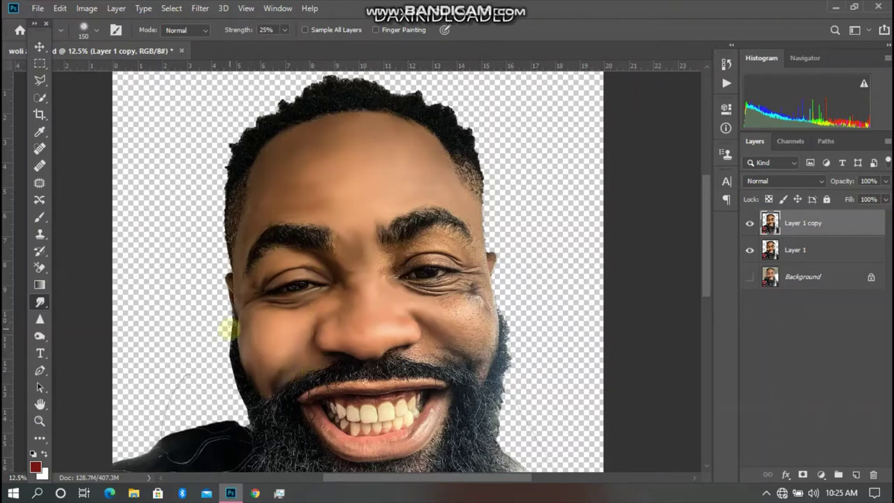
{"action": "mouse_move", "coordinate": [113, 239]}
{"action": "left_mouse_down"}
{"action": "mouse_move", "coordinate": [324, 339]}
{"action": "mouse_move", "coordinate": [431, 309]}
{"action": "mouse_move", "coordinate": [417, 352]}
{"action": "mouse_move", "coordinate": [450, 352]}
{"action": "mouse_move", "coordinate": [433, 334]}
{"action": "mouse_move", "coordinate": [433, 351]}
{"action": "mouse_move", "coordinate": [455, 315]}
{"action": "mouse_move", "coordinate": [470, 343]}
{"action": "mouse_move", "coordinate": [458, 324]}
{"action": "mouse_move", "coordinate": [449, 334]}
{"action": "left_mouse_up"}
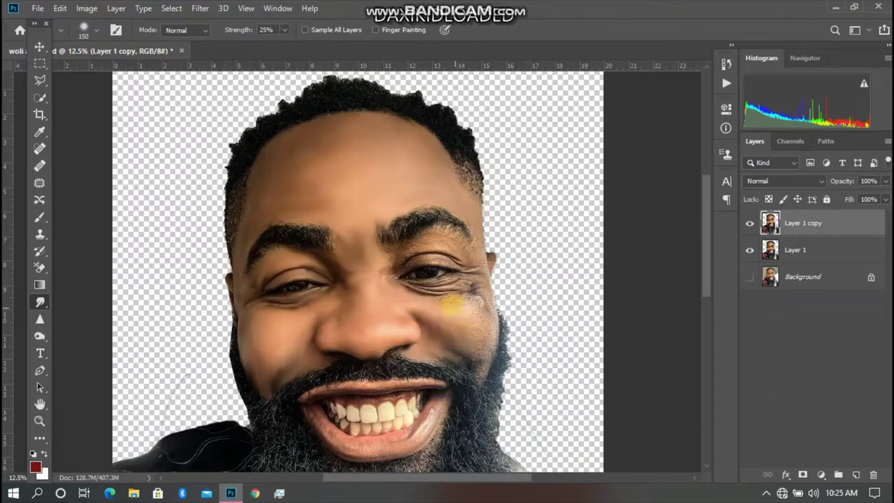
Smooth the right cheek and soften the wrinkles under the right eye
{"action": "left_click_drag", "start_coordinate": [452, 292], "coordinate": [449, 302]}
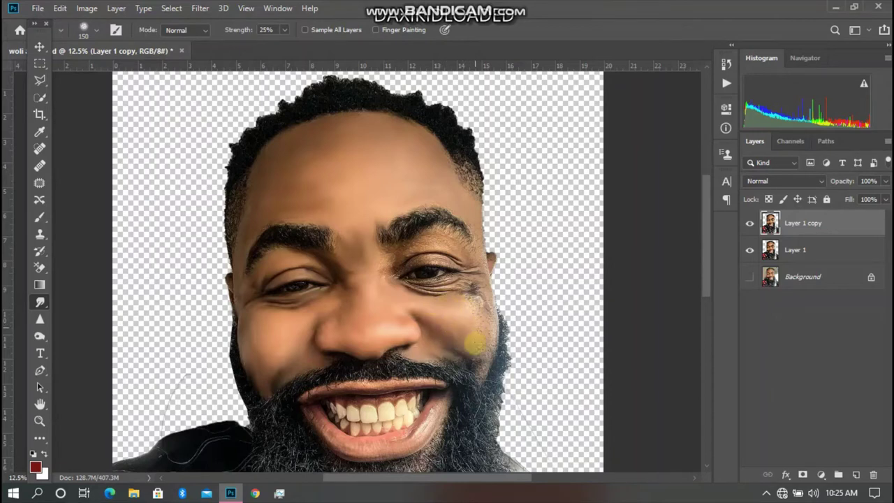
{"action": "mouse_move", "coordinate": [474, 343]}
{"action": "left_mouse_down"}
{"action": "mouse_move", "coordinate": [462, 340]}
{"action": "mouse_move", "coordinate": [479, 314]}
{"action": "left_mouse_up"}
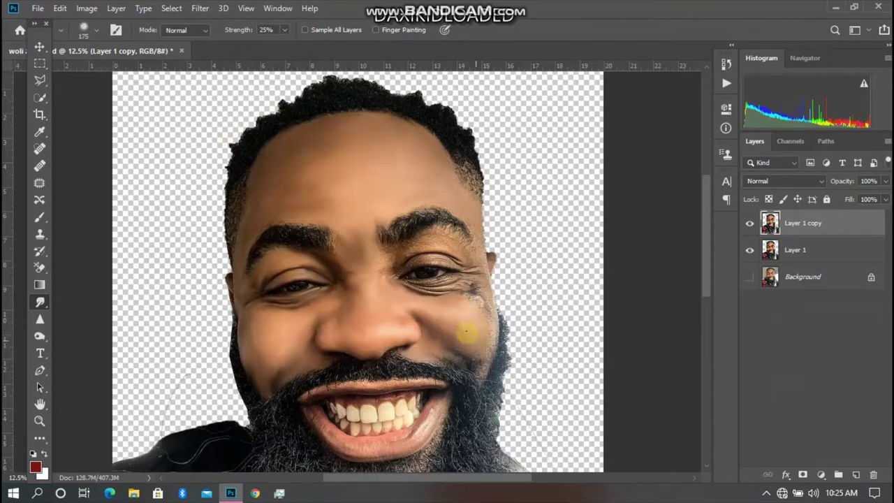
{"action": "mouse_move", "coordinate": [463, 303]}
{"action": "left_mouse_down"}
{"action": "mouse_move", "coordinate": [478, 308]}
{"action": "mouse_move", "coordinate": [472, 358]}
{"action": "mouse_move", "coordinate": [448, 337]}
{"action": "mouse_move", "coordinate": [475, 288]}
{"action": "left_mouse_up"}
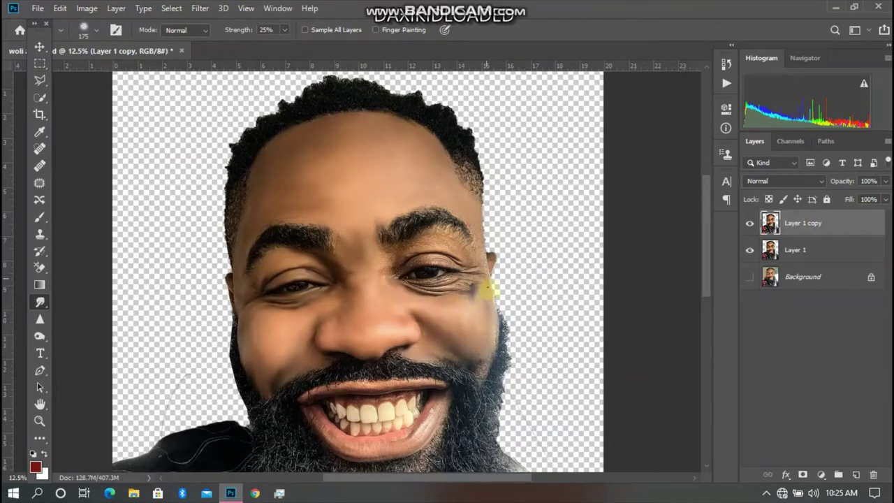
{"action": "mouse_move", "coordinate": [464, 288]}
{"action": "left_mouse_down"}
{"action": "mouse_move", "coordinate": [449, 275]}
{"action": "mouse_move", "coordinate": [409, 283]}
{"action": "mouse_move", "coordinate": [470, 279]}
{"action": "mouse_move", "coordinate": [461, 273]}
{"action": "mouse_move", "coordinate": [463, 253]}
{"action": "mouse_move", "coordinate": [480, 233]}
{"action": "mouse_move", "coordinate": [484, 250]}
{"action": "mouse_move", "coordinate": [455, 236]}
{"action": "mouse_move", "coordinate": [440, 244]}
{"action": "mouse_move", "coordinate": [436, 234]}
{"action": "mouse_move", "coordinate": [388, 252]}
{"action": "mouse_move", "coordinate": [381, 268]}
{"action": "mouse_move", "coordinate": [391, 274]}
{"action": "mouse_move", "coordinate": [385, 259]}
{"action": "mouse_move", "coordinate": [431, 249]}
{"action": "mouse_move", "coordinate": [455, 264]}
{"action": "mouse_move", "coordinate": [413, 259]}
{"action": "mouse_move", "coordinate": [471, 255]}
{"action": "mouse_move", "coordinate": [390, 259]}
{"action": "mouse_move", "coordinate": [438, 287]}
{"action": "left_mouse_up"}
{"action": "key", "text": "bracketleft"}
{"action": "left_click_drag", "start_coordinate": [466, 286], "coordinate": [455, 310]}
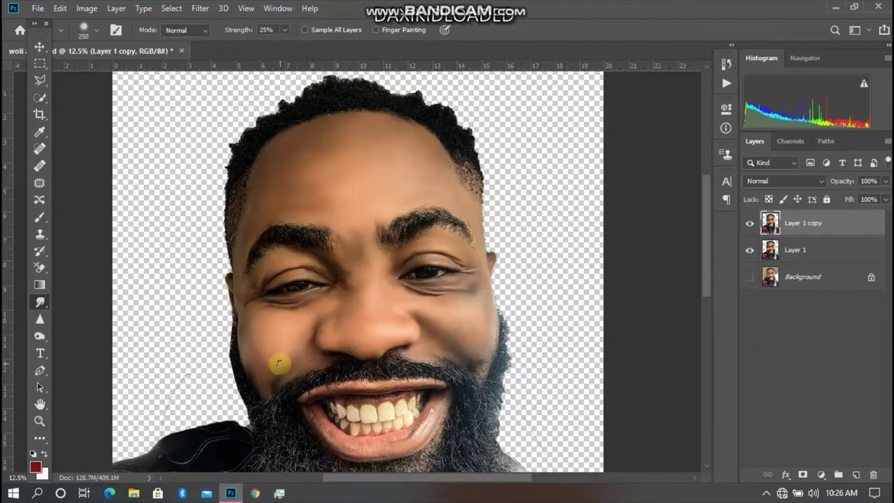
Toggle Layer 1 copy to compare against the original, then zoom to the forehead with a larger brush
{"action": "scroll", "coordinate": [276, 367], "scroll_direction": "down", "scroll_amount": 3}
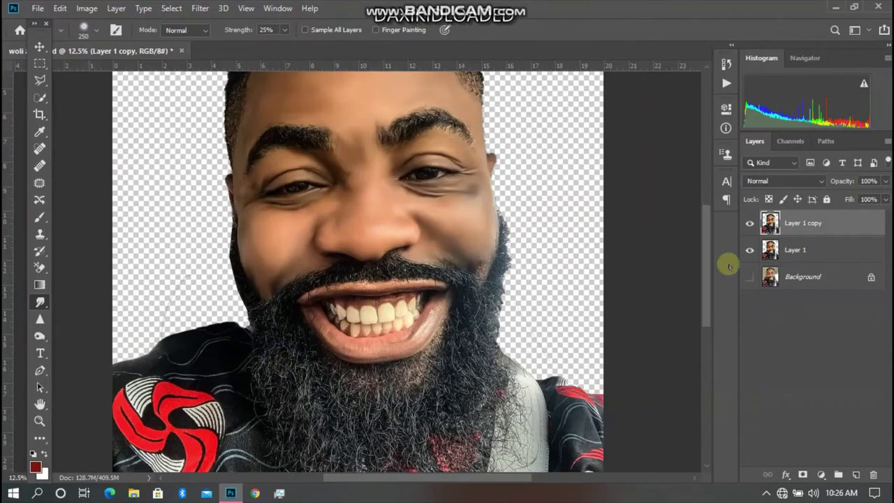
{"action": "left_click", "coordinate": [749, 223]}
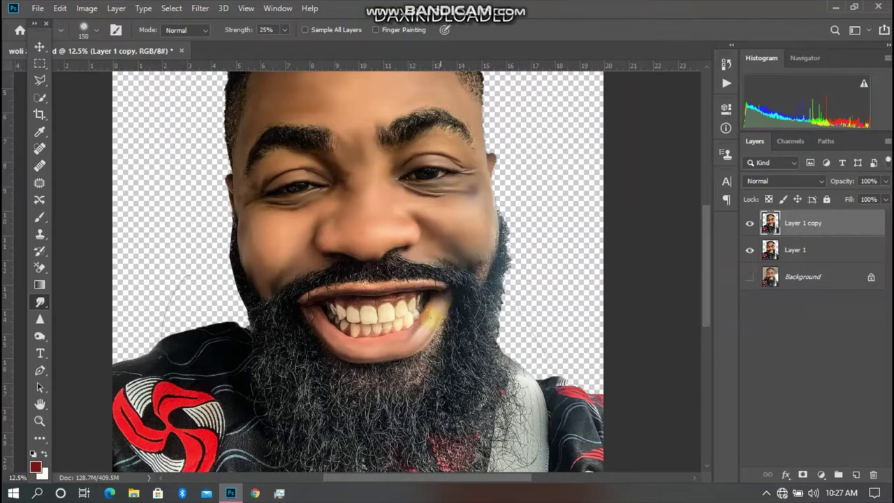
{"action": "scroll", "coordinate": [398, 265], "scroll_direction": "up", "scroll_amount": 1, "text": "alt"}
{"action": "scroll", "coordinate": [368, 206], "scroll_direction": "up", "scroll_amount": 2}
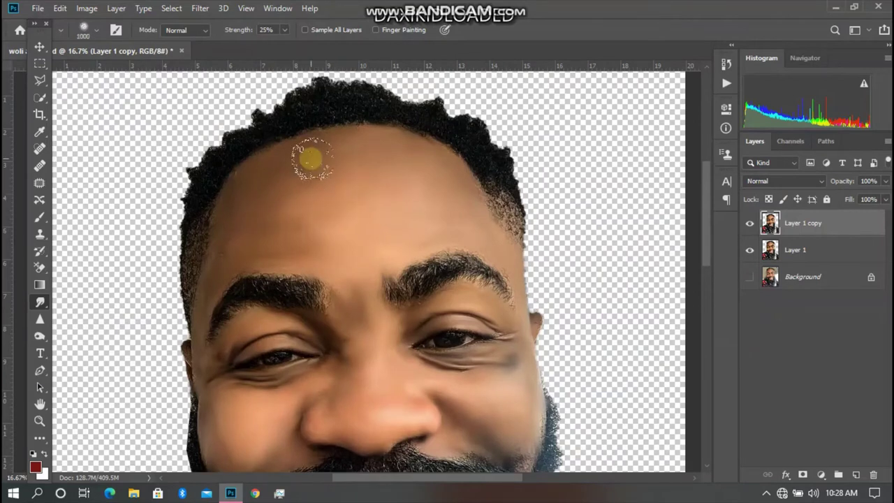
{"action": "key", "text": "]"}
{"action": "key", "text": "]"}
{"action": "key", "text": "]"}
Set the Smudge tool to 15% strength and smooth the forehead out to the right eyebrow
{"action": "key", "text": "["}
{"action": "key", "text": "["}
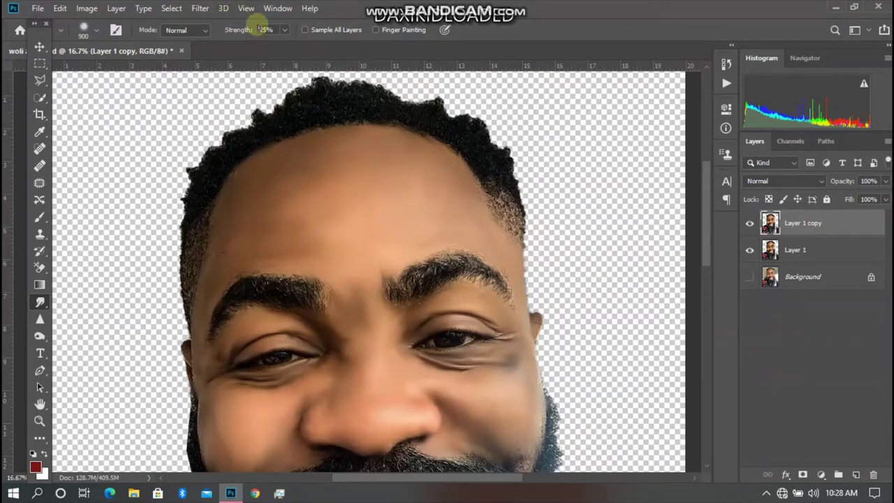
{"action": "left_click", "coordinate": [270, 29]}
{"action": "type", "text": "15"}
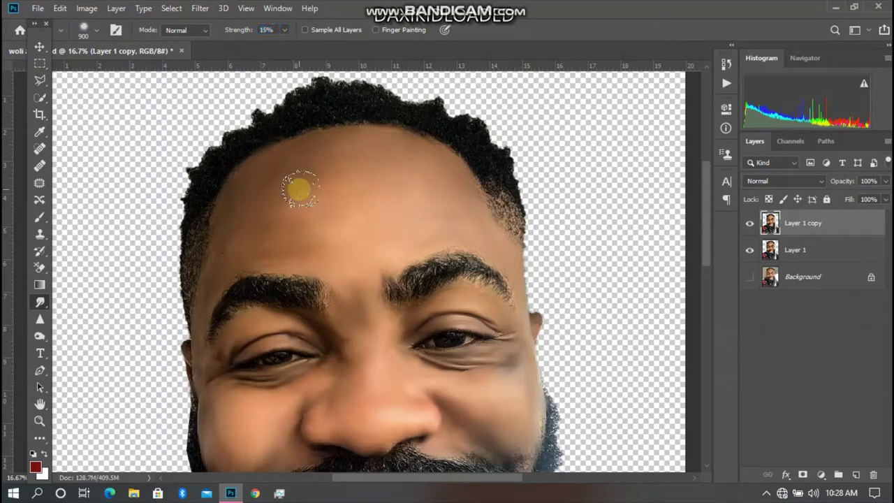
{"action": "key", "text": "["}
{"action": "key", "text": "["}
{"action": "key", "text": "["}
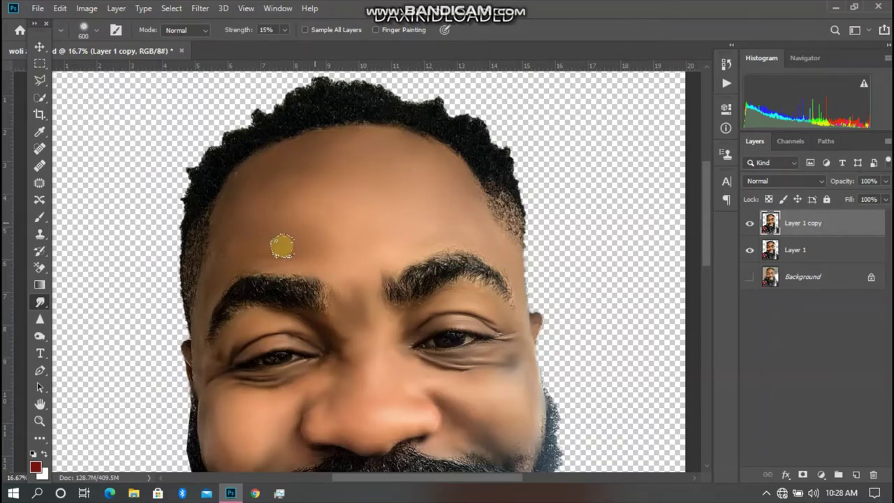
{"action": "key", "text": "bracketleft"}
{"action": "key", "text": "bracketleft"}
{"action": "key", "text": "bracketleft"}
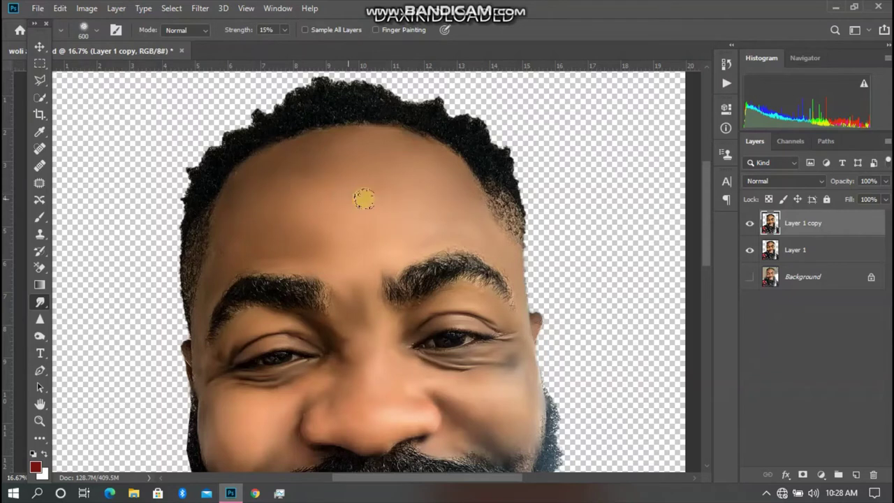
{"action": "left_click_drag", "start_coordinate": [387, 228], "coordinate": [394, 243]}
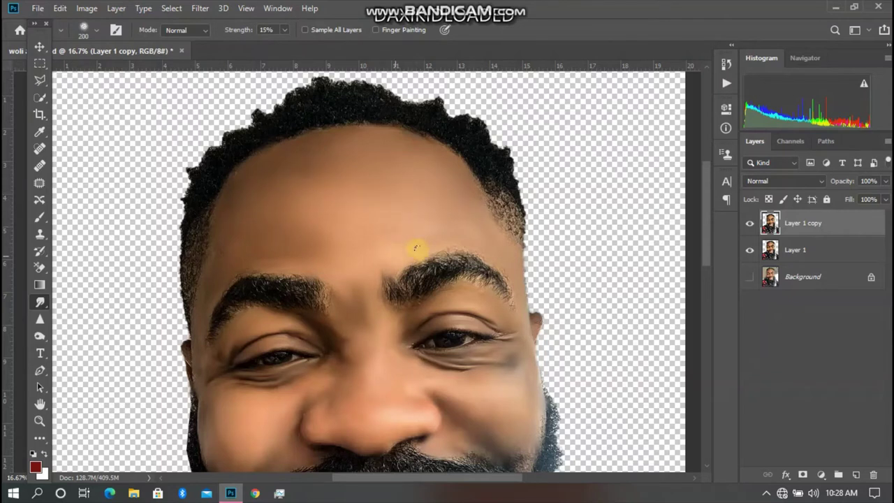
{"action": "left_click_drag", "start_coordinate": [475, 218], "coordinate": [513, 280]}
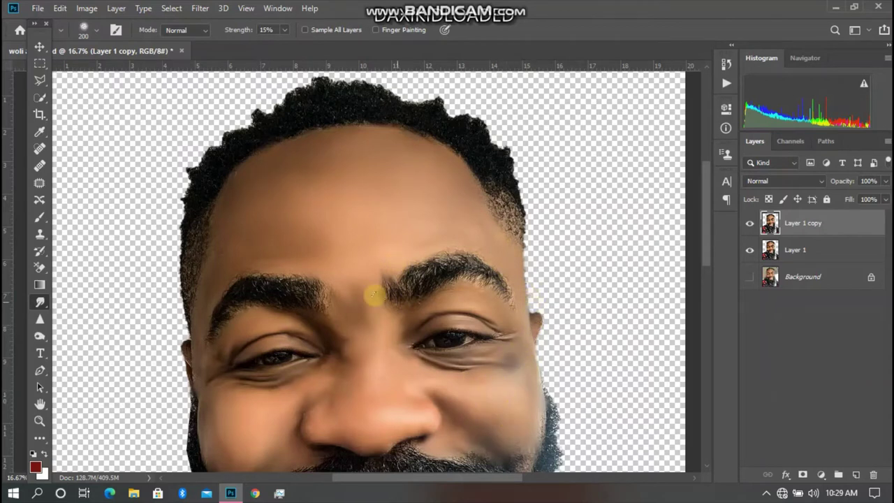
Enlarge the Smudge brush and smooth the skin on the left cheek
{"action": "key", "text": "bracketright"}
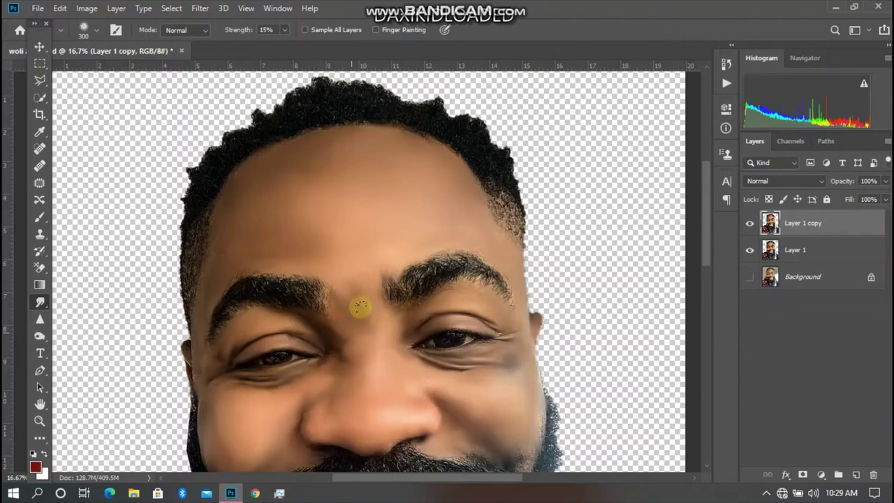
{"action": "scroll", "coordinate": [372, 314], "scroll_direction": "down", "scroll_amount": 2}
{"action": "scroll", "coordinate": [365, 314], "scroll_direction": "down", "scroll_amount": 2}
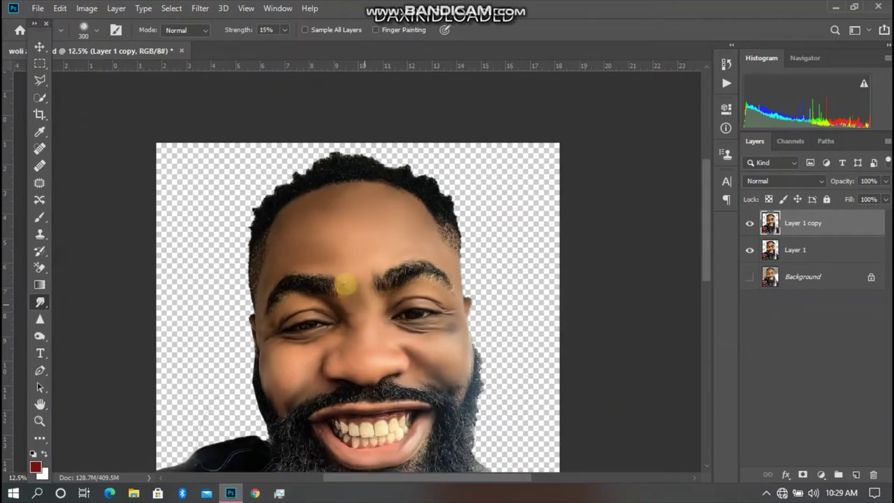
{"action": "scroll", "coordinate": [343, 281], "scroll_direction": "down", "scroll_amount": 1}
{"action": "key", "text": "bracketright"}
{"action": "key", "text": "bracketright"}
{"action": "key", "text": "bracketright"}
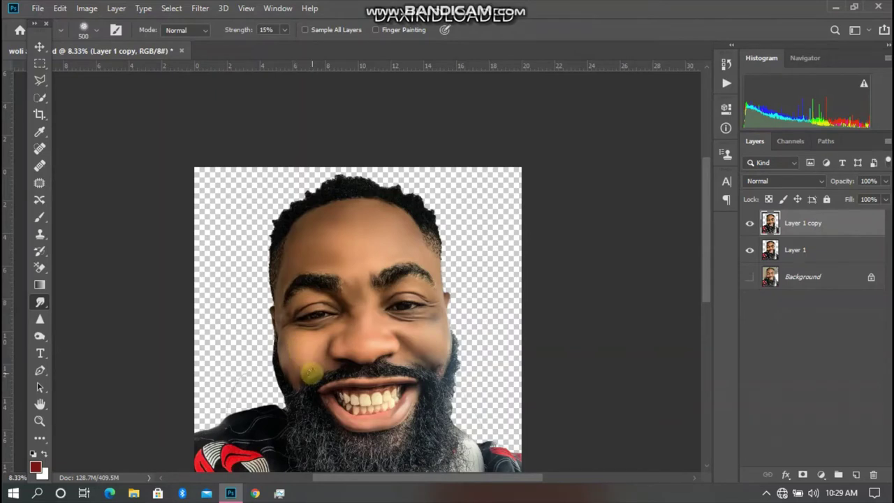
{"action": "mouse_move", "coordinate": [299, 343]}
{"action": "left_mouse_down"}
{"action": "mouse_move", "coordinate": [297, 354]}
{"action": "mouse_move", "coordinate": [302, 346]}
{"action": "left_mouse_up"}
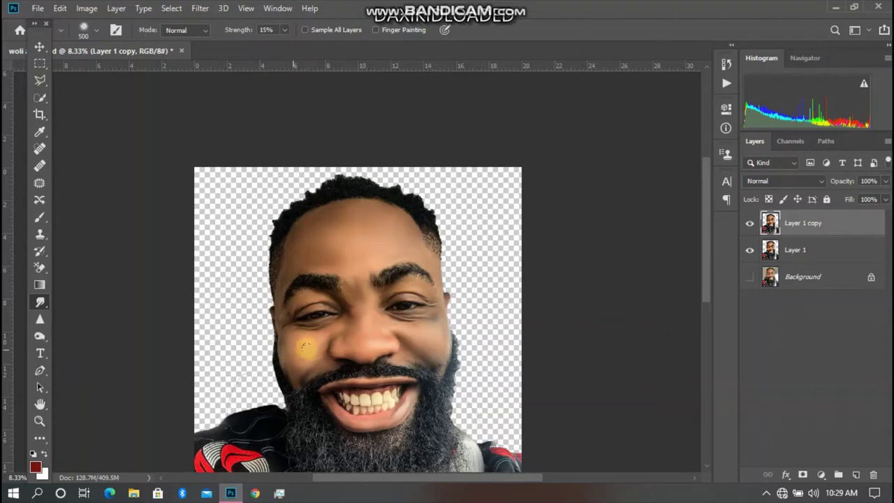
{"action": "scroll", "coordinate": [343, 361], "scroll_direction": "up", "scroll_amount": 2}
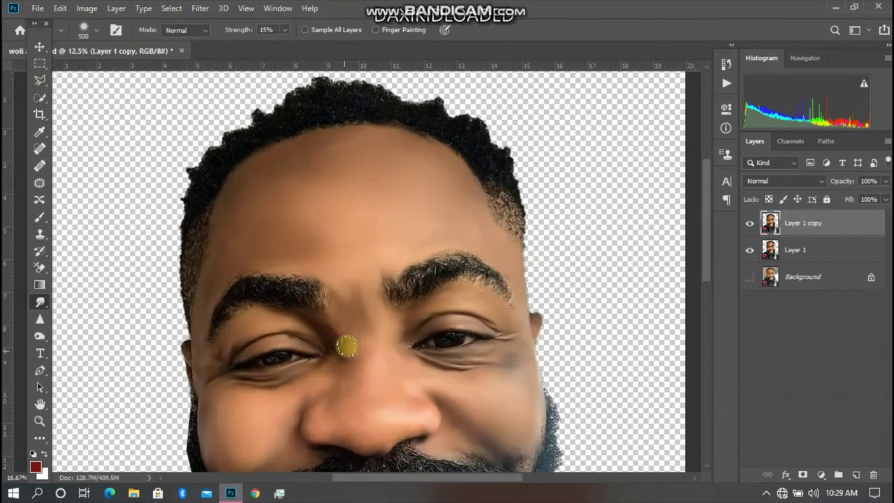
With a smaller Smudge brush, blend the beard edge, right cheek and skin under the right eye
{"action": "scroll", "coordinate": [369, 331], "scroll_direction": "down", "scroll_amount": 3}
{"action": "key", "text": "bracketleft"}
{"action": "key", "text": "bracketleft"}
{"action": "key", "text": "bracketleft"}
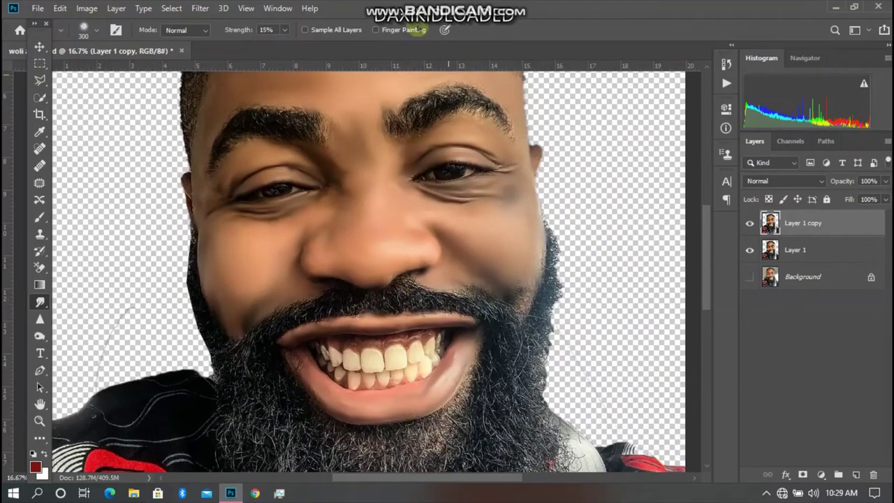
{"action": "key", "text": "bracketleft"}
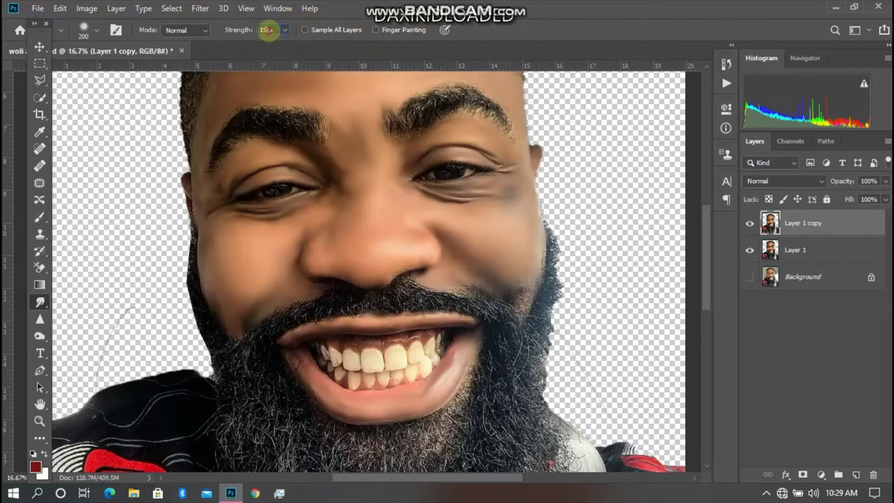
{"action": "scroll", "coordinate": [267, 30], "scroll_direction": "up", "scroll_amount": 8}
{"action": "type", "text": "25"}
{"action": "left_click_drag", "start_coordinate": [571, 304], "coordinate": [521, 302]}
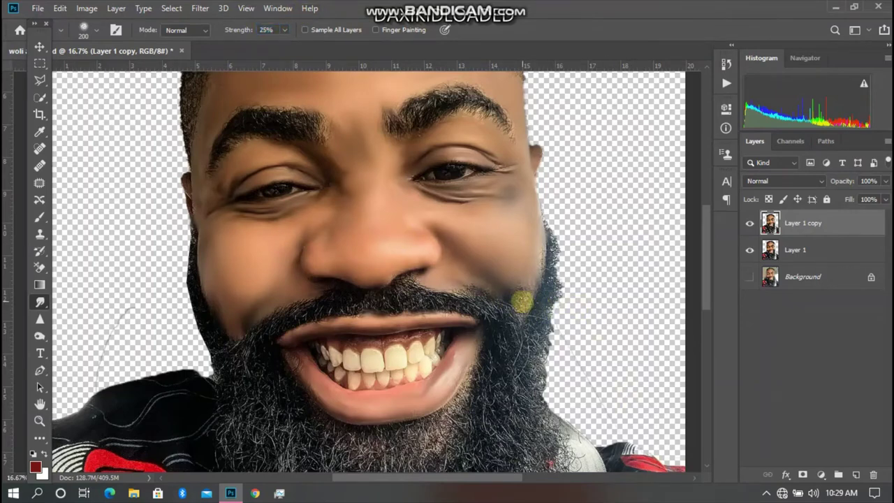
{"action": "key", "text": "bracketleft"}
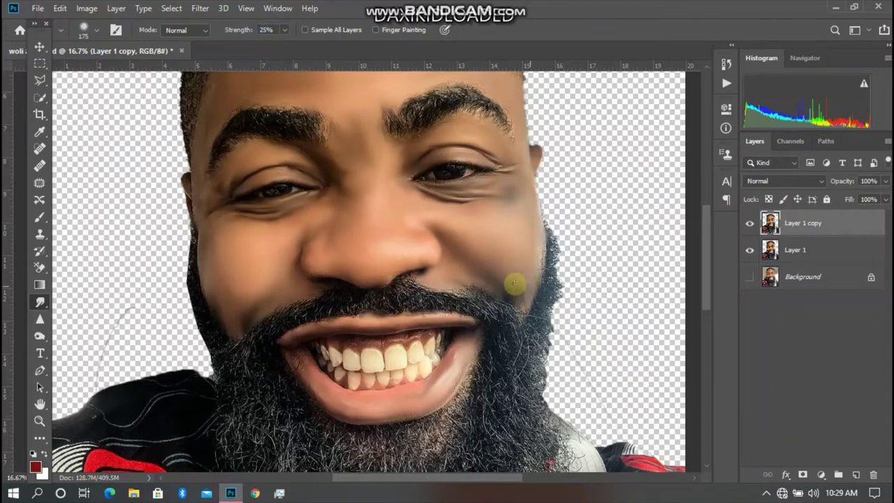
{"action": "mouse_move", "coordinate": [514, 282]}
{"action": "left_mouse_down"}
{"action": "mouse_move", "coordinate": [512, 293]}
{"action": "mouse_move", "coordinate": [548, 244]}
{"action": "mouse_move", "coordinate": [505, 253]}
{"action": "mouse_move", "coordinate": [484, 294]}
{"action": "mouse_move", "coordinate": [507, 279]}
{"action": "mouse_move", "coordinate": [511, 256]}
{"action": "mouse_move", "coordinate": [493, 237]}
{"action": "mouse_move", "coordinate": [310, 264]}
{"action": "mouse_move", "coordinate": [355, 275]}
{"action": "mouse_move", "coordinate": [423, 255]}
{"action": "mouse_move", "coordinate": [312, 240]}
{"action": "mouse_move", "coordinate": [341, 246]}
{"action": "mouse_move", "coordinate": [403, 236]}
{"action": "left_mouse_up"}
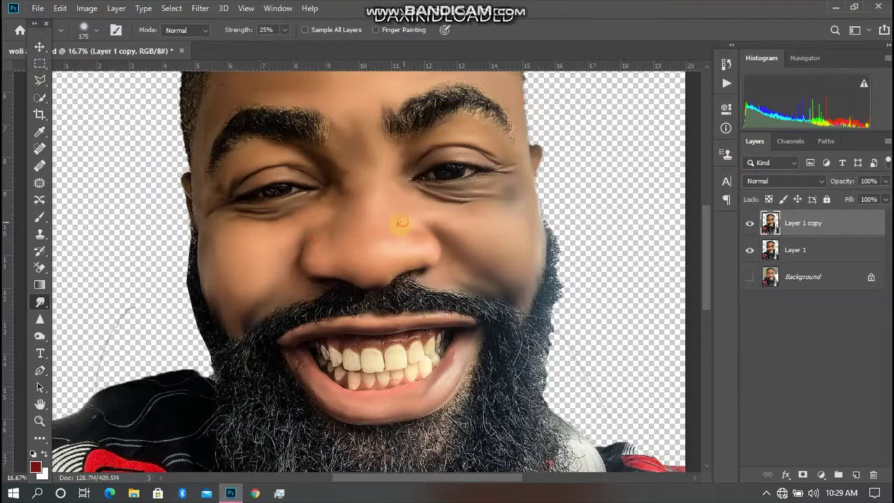
{"action": "left_click_drag", "start_coordinate": [449, 209], "coordinate": [459, 205]}
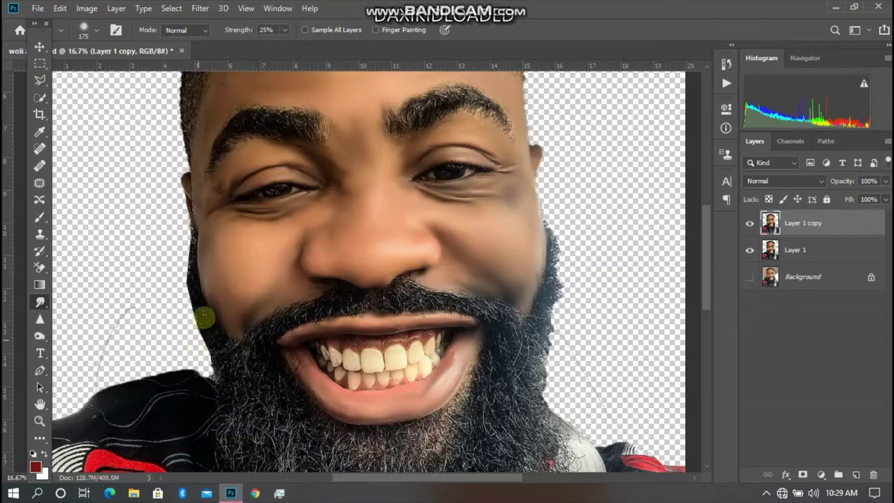
Smooth the skin across and down the left cheek, under the right eye, and the lips
{"action": "left_click", "coordinate": [209, 235]}
{"action": "left_click_drag", "start_coordinate": [209, 235], "coordinate": [270, 225]}
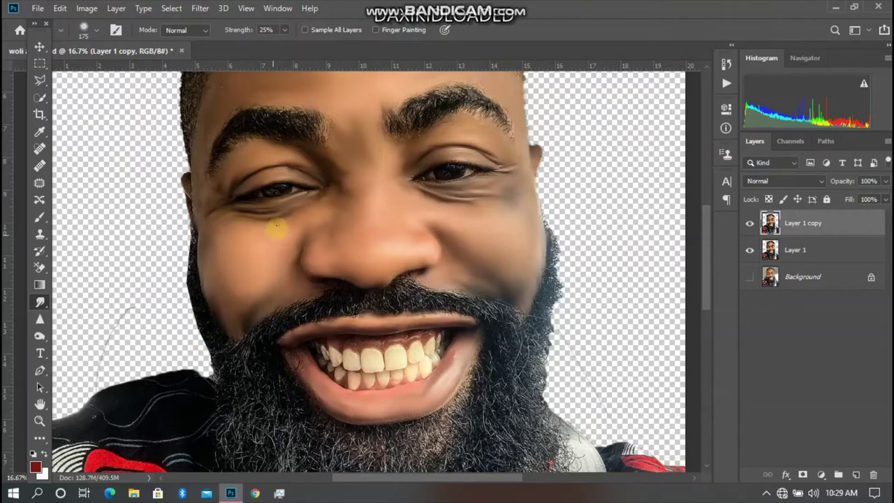
{"action": "scroll", "coordinate": [282, 217], "scroll_direction": "up", "scroll_amount": 3}
{"action": "scroll", "coordinate": [282, 216], "scroll_direction": "up", "scroll_amount": 1}
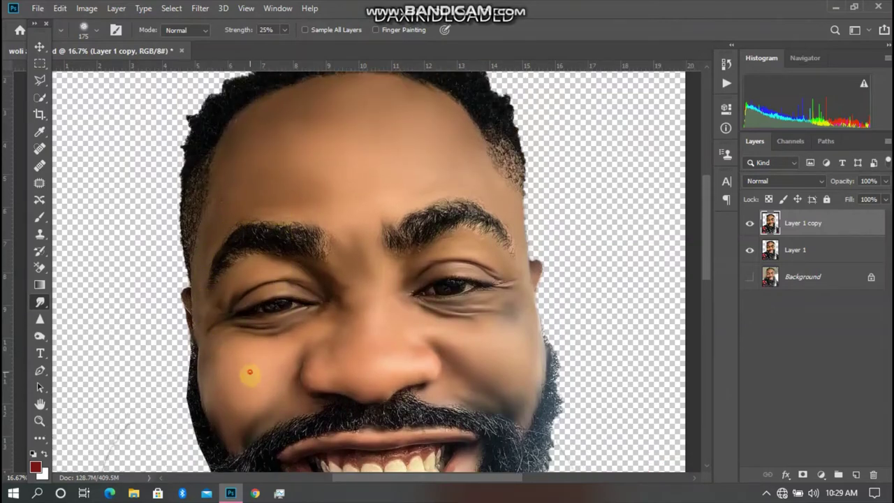
{"action": "left_click_drag", "start_coordinate": [247, 373], "coordinate": [228, 328]}
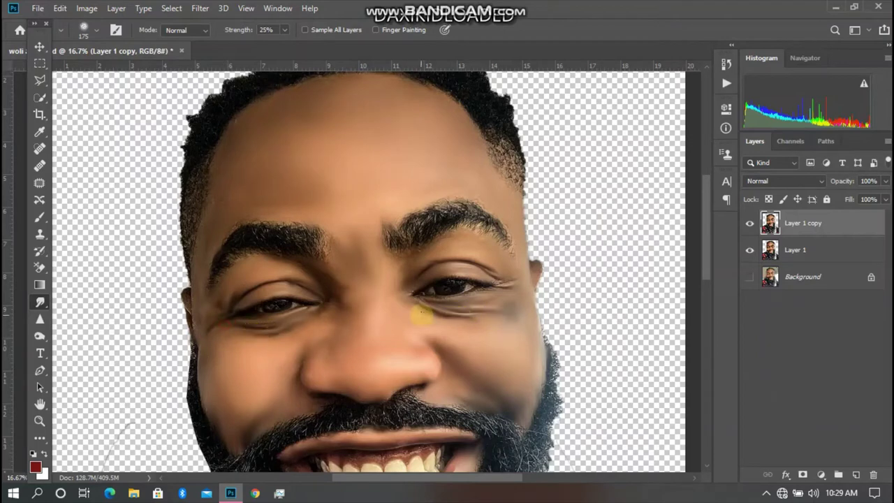
{"action": "left_click_drag", "start_coordinate": [432, 308], "coordinate": [487, 301]}
{"action": "scroll", "coordinate": [492, 321], "scroll_direction": "down", "scroll_amount": 1}
{"action": "scroll", "coordinate": [492, 326], "scroll_direction": "down", "scroll_amount": 3}
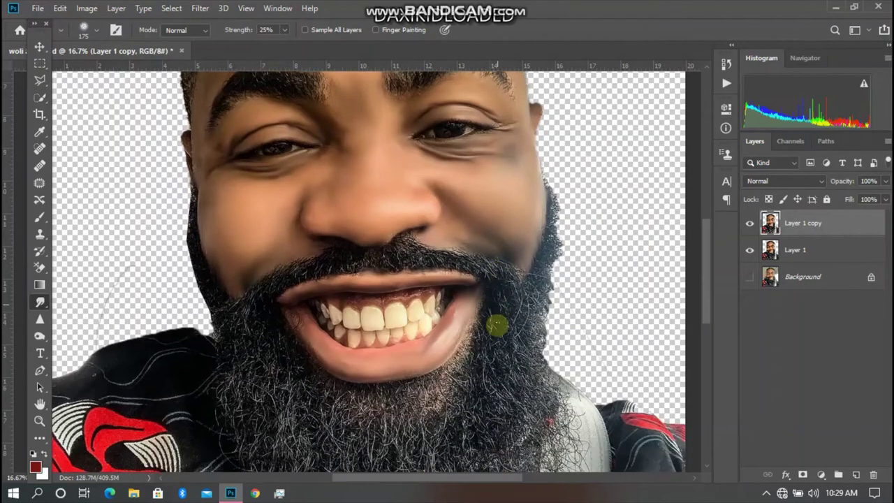
{"action": "scroll", "coordinate": [489, 342], "scroll_direction": "down", "scroll_amount": 1}
{"action": "scroll", "coordinate": [486, 352], "scroll_direction": "down", "scroll_amount": 1}
{"action": "left_click_drag", "start_coordinate": [383, 229], "coordinate": [339, 210]}
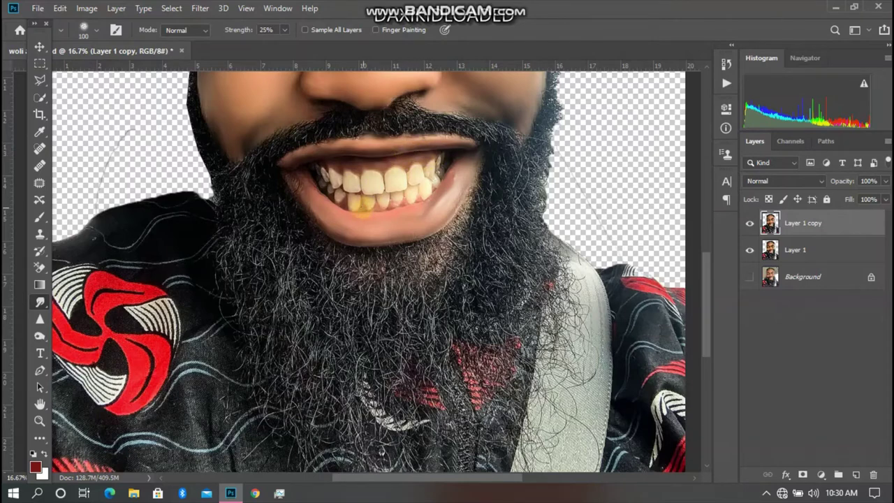
{"action": "key", "text": "ctrl+plus"}
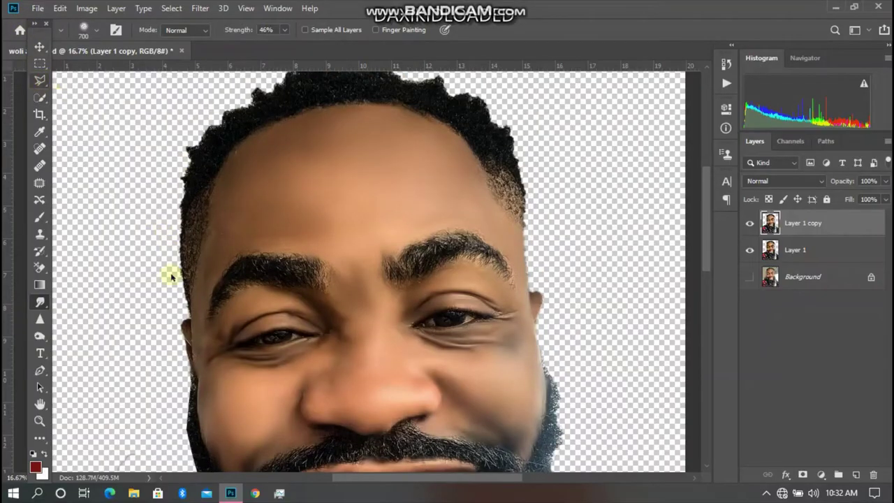
Blend the skin along the face edge, then outline the hair with the Polygonal Lasso
{"action": "mouse_move", "coordinate": [187, 312]}
{"action": "left_mouse_down"}
{"action": "mouse_move", "coordinate": [214, 311]}
{"action": "mouse_move", "coordinate": [188, 316]}
{"action": "mouse_move", "coordinate": [214, 176]}
{"action": "mouse_move", "coordinate": [234, 144]}
{"action": "mouse_move", "coordinate": [349, 101]}
{"action": "mouse_move", "coordinate": [405, 110]}
{"action": "mouse_move", "coordinate": [473, 144]}
{"action": "mouse_move", "coordinate": [475, 156]}
{"action": "mouse_move", "coordinate": [463, 144]}
{"action": "mouse_move", "coordinate": [514, 221]}
{"action": "mouse_move", "coordinate": [538, 87]}
{"action": "left_mouse_up"}
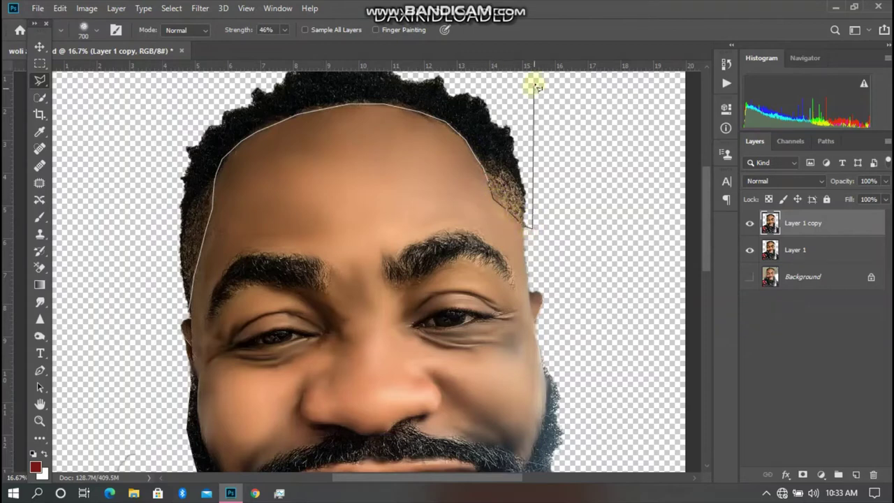
{"action": "scroll", "coordinate": [536, 85], "scroll_direction": "down", "scroll_amount": 1}
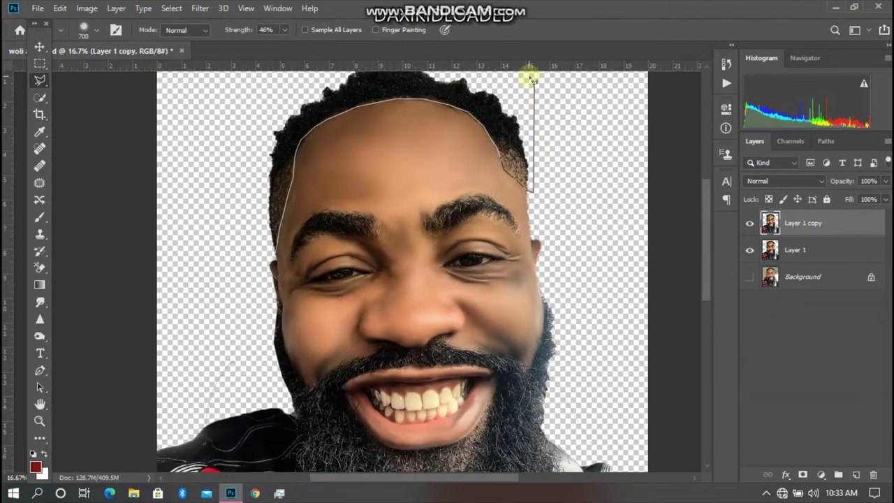
{"action": "scroll", "coordinate": [532, 78], "scroll_direction": "down", "scroll_amount": 1}
{"action": "left_click", "coordinate": [178, 201]}
{"action": "left_click", "coordinate": [104, 347]}
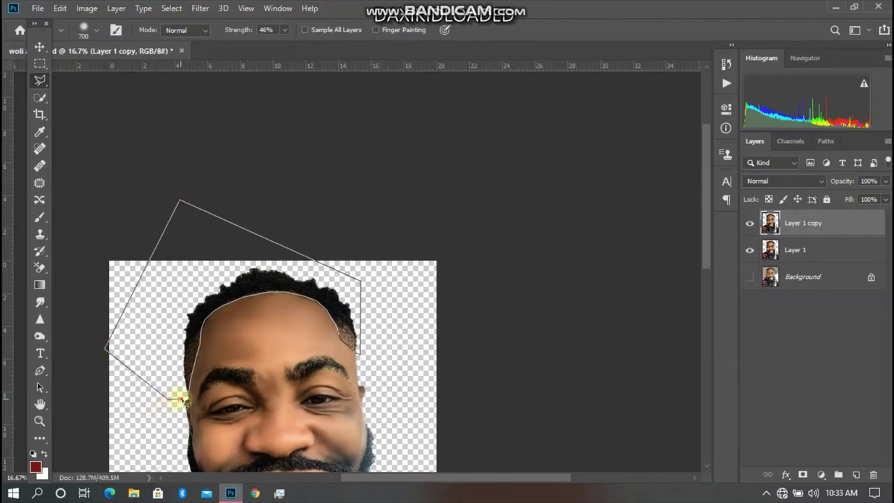
{"action": "left_click", "coordinate": [180, 399]}
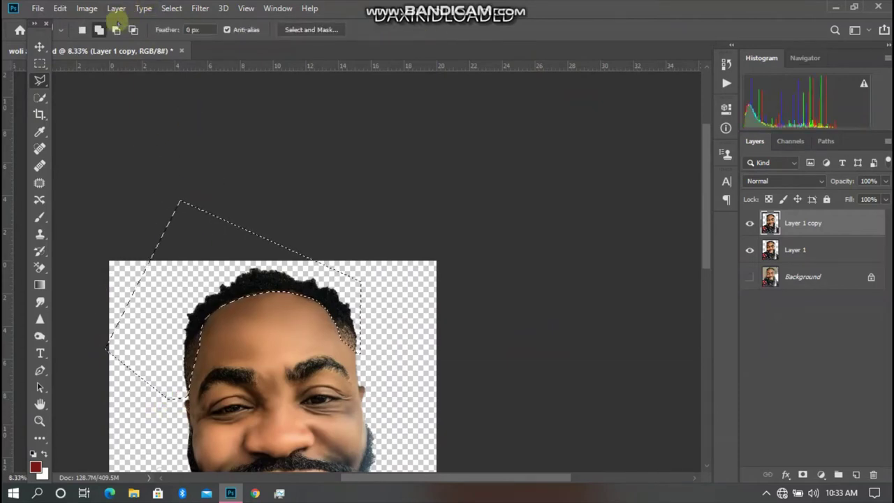
Add the beard and lower face along the jaw and mustache edge to the selection
{"action": "left_click_drag", "start_coordinate": [706, 200], "coordinate": [706, 297]}
{"action": "key", "text": "ctrl+plus"}
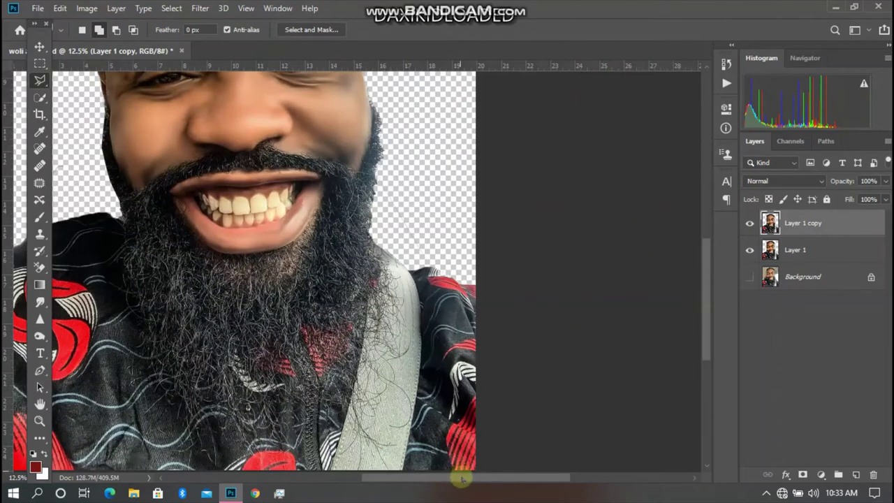
{"action": "left_click_drag", "start_coordinate": [462, 479], "coordinate": [404, 466]}
{"action": "left_click_drag", "start_coordinate": [706, 289], "coordinate": [707, 258]}
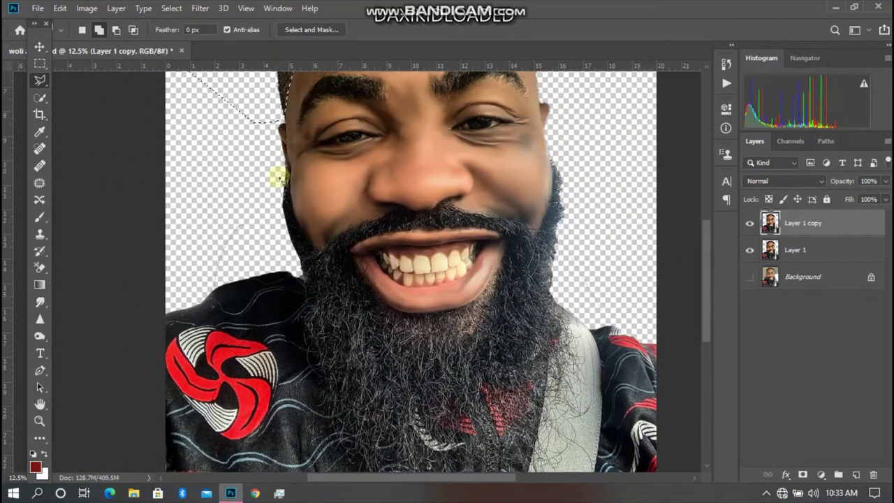
{"action": "scroll", "coordinate": [278, 178], "scroll_direction": "up", "scroll_amount": 2}
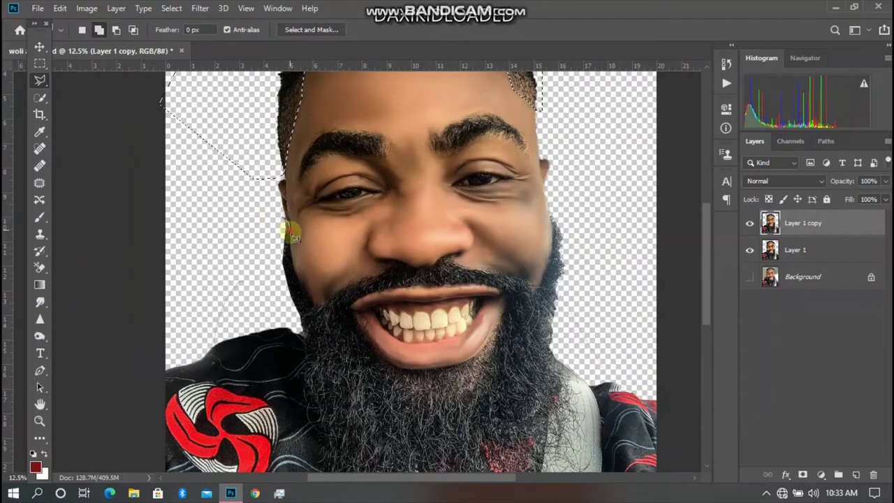
{"action": "left_click", "coordinate": [291, 234]}
{"action": "mouse_move", "coordinate": [293, 262]}
{"action": "left_mouse_down"}
{"action": "mouse_move", "coordinate": [318, 309]}
{"action": "mouse_move", "coordinate": [350, 283]}
{"action": "mouse_move", "coordinate": [404, 265]}
{"action": "left_mouse_up"}
{"action": "left_click_drag", "start_coordinate": [399, 266], "coordinate": [412, 269]}
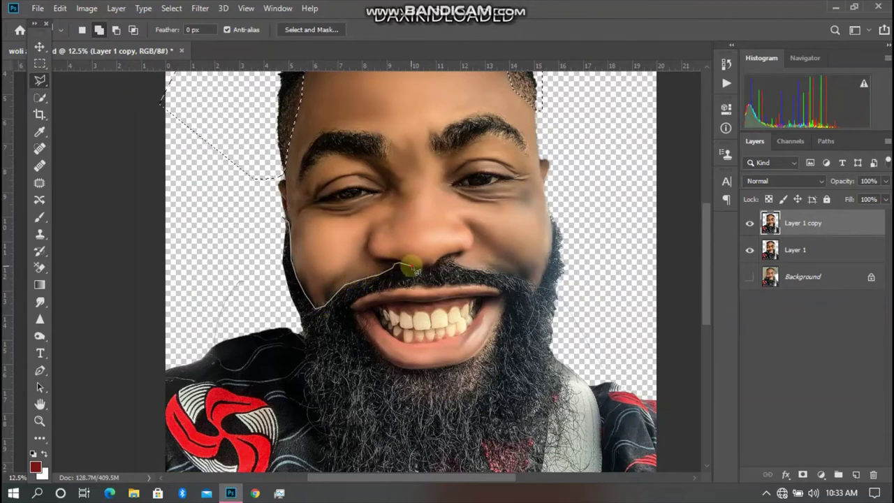
{"action": "left_click", "coordinate": [432, 266]}
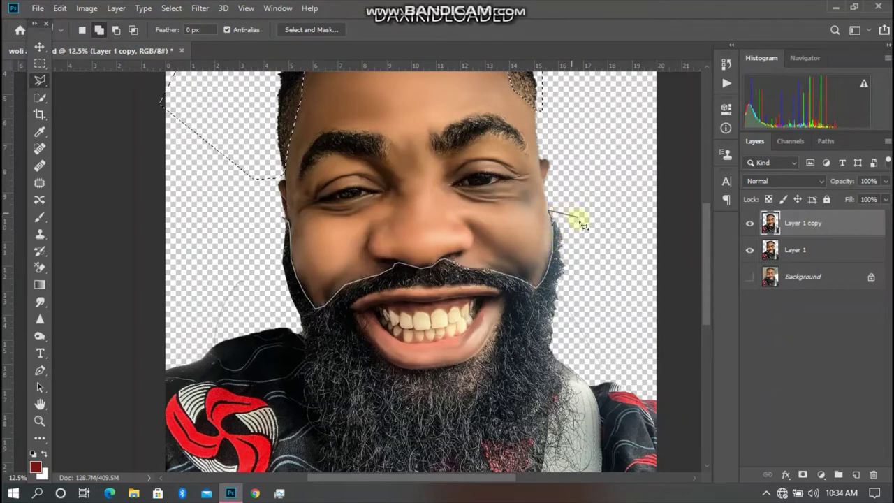
{"action": "left_click", "coordinate": [580, 222]}
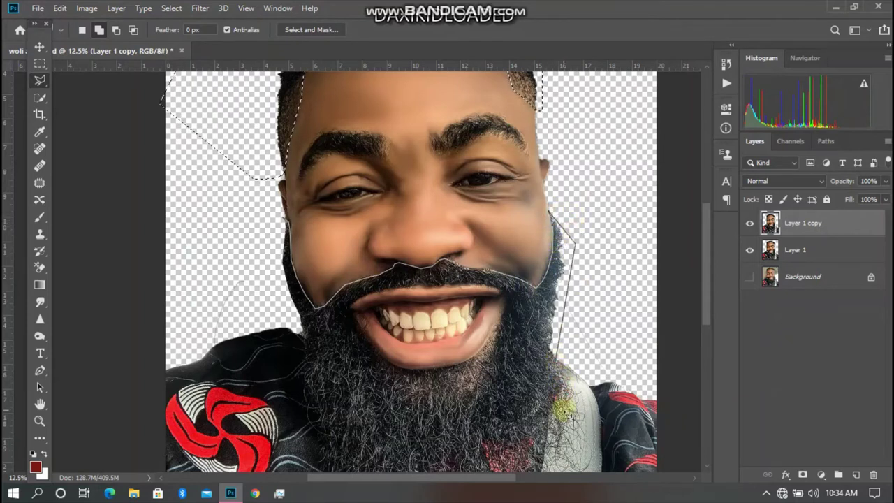
{"action": "key", "text": "ctrl+minus"}
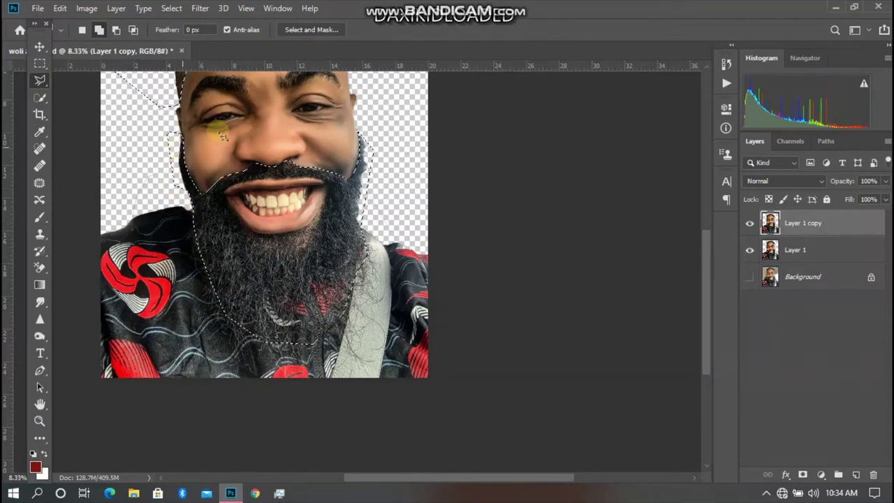
Close the beard selection and start adding the right eyebrow outline
{"action": "key", "text": "Return"}
{"action": "key", "text": "ctrl+minus"}
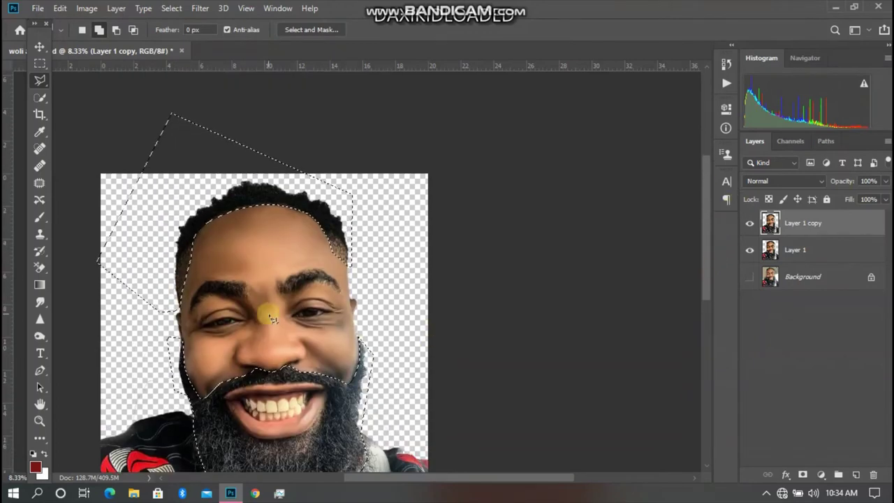
{"action": "key", "text": "ctrl+plus"}
{"action": "left_click", "coordinate": [306, 276]}
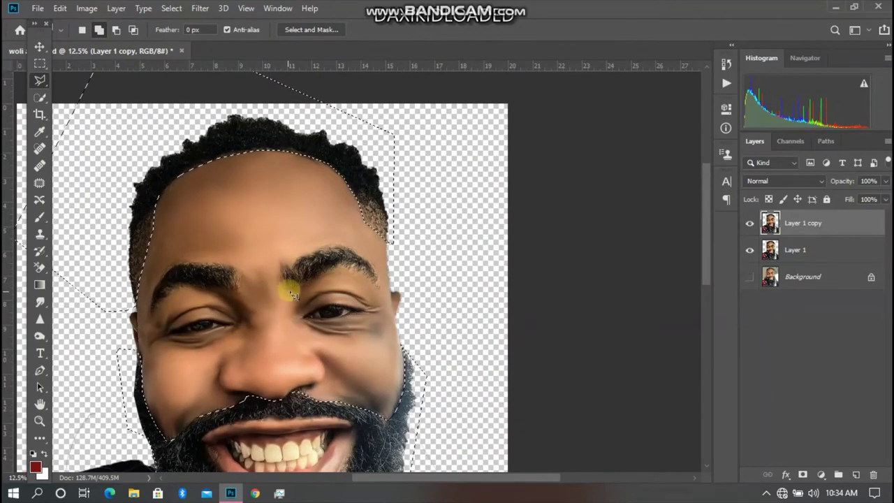
{"action": "left_click", "coordinate": [295, 285]}
Add the left eyebrow to the selection and copy it onto new Layer 2
{"action": "left_click", "coordinate": [180, 286]}
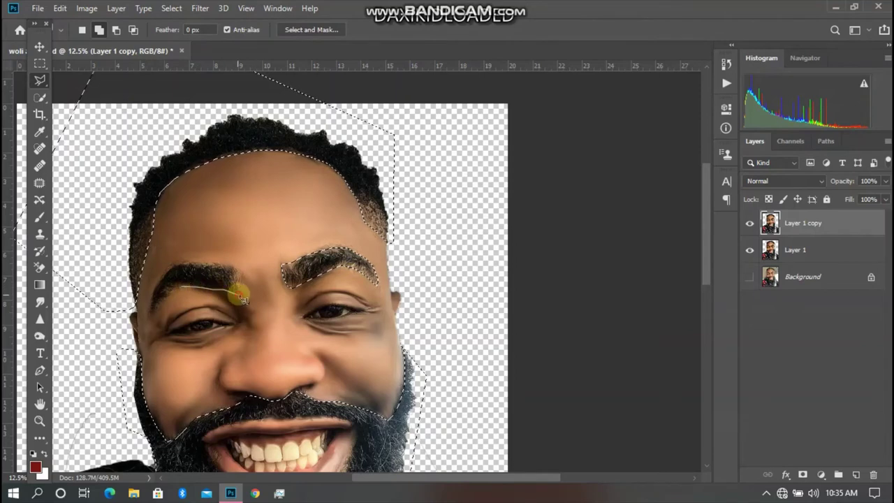
{"action": "left_click", "coordinate": [231, 292]}
{"action": "left_click", "coordinate": [237, 269]}
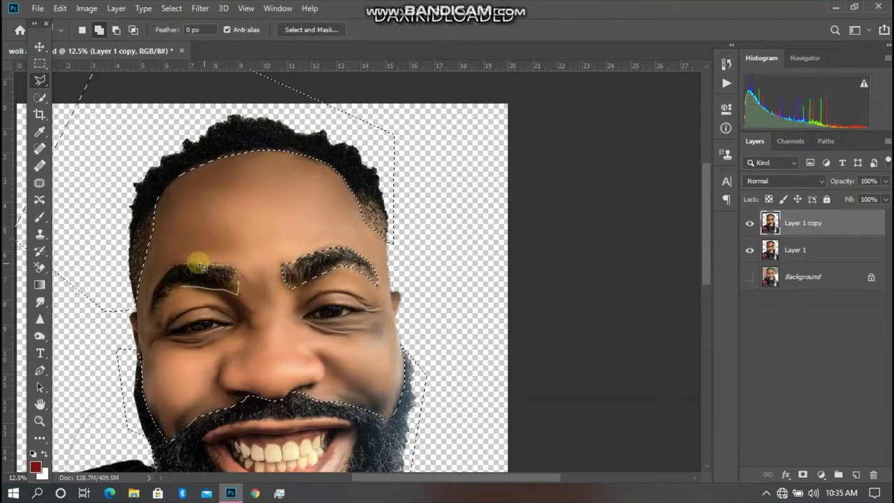
{"action": "left_click", "coordinate": [174, 267]}
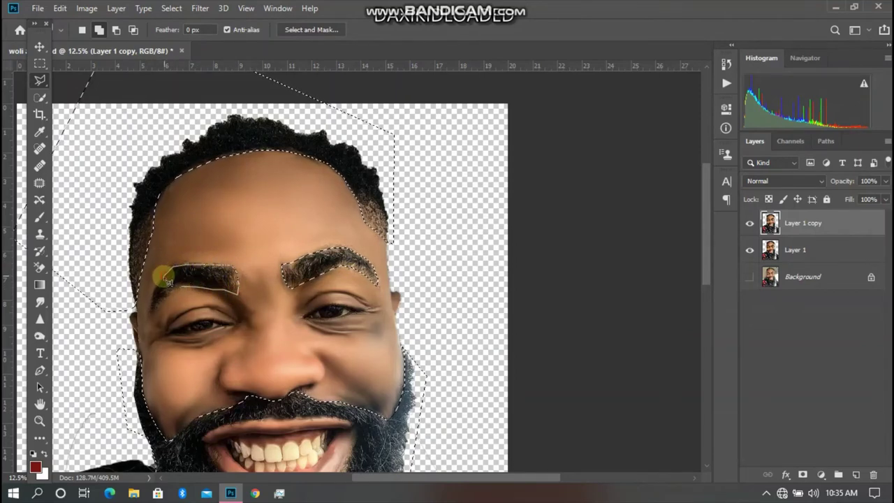
{"action": "left_click", "coordinate": [149, 311]}
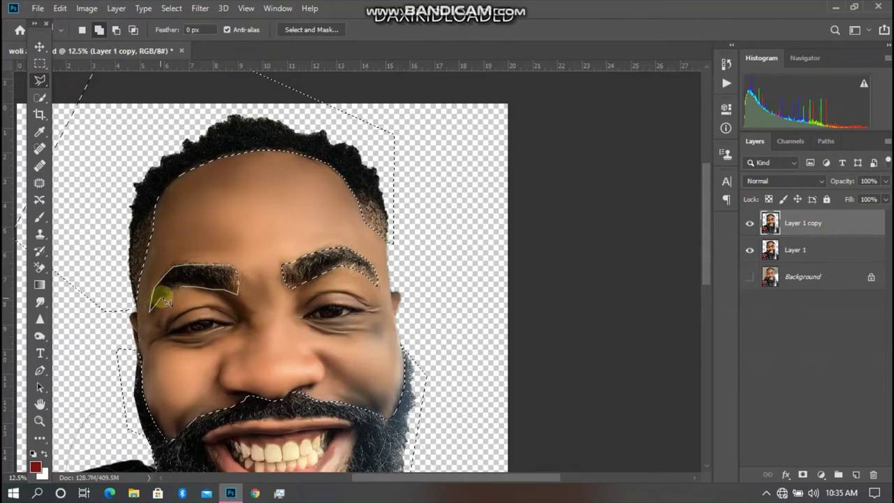
{"action": "double_click", "coordinate": [175, 287]}
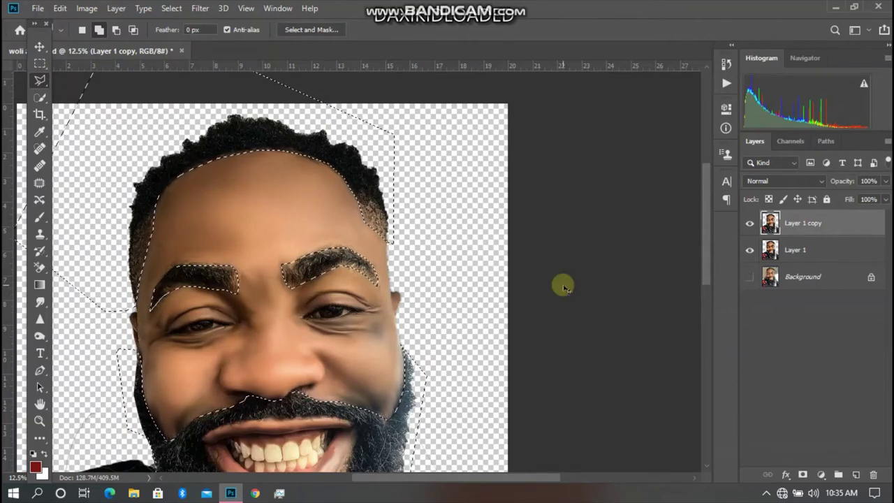
{"action": "key", "text": "ctrl+minus"}
{"action": "key", "text": "ctrl+minus"}
Hide Layer 1 copy and Layer 1 so only the Layer 2 cut-out shows
{"action": "key", "text": "ctrl+j"}
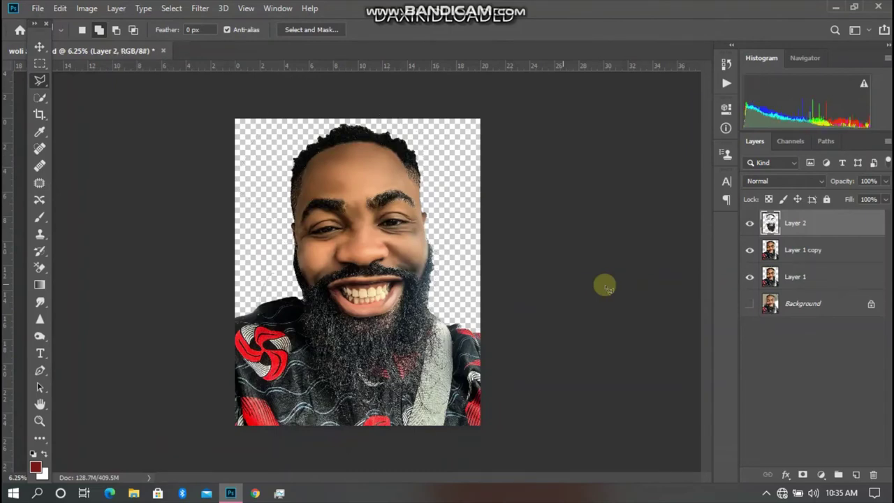
{"action": "left_click", "coordinate": [750, 277]}
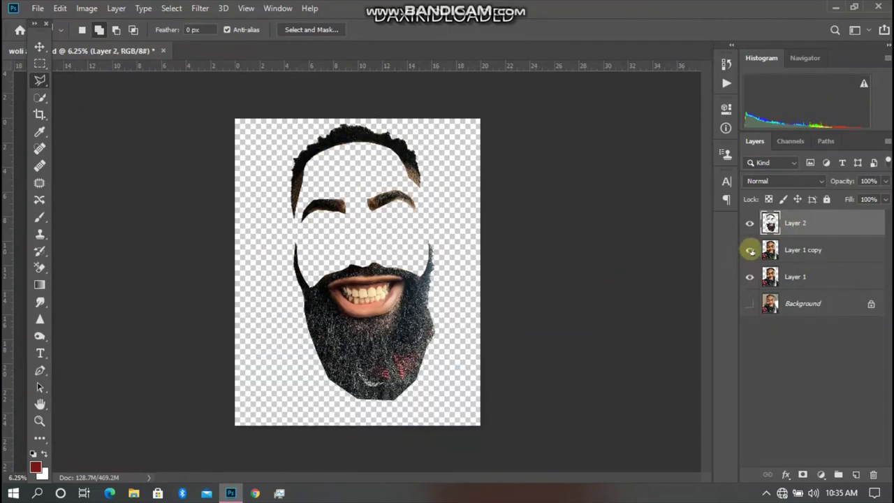
{"action": "key", "text": "ctrl+plus"}
{"action": "left_click", "coordinate": [749, 250]}
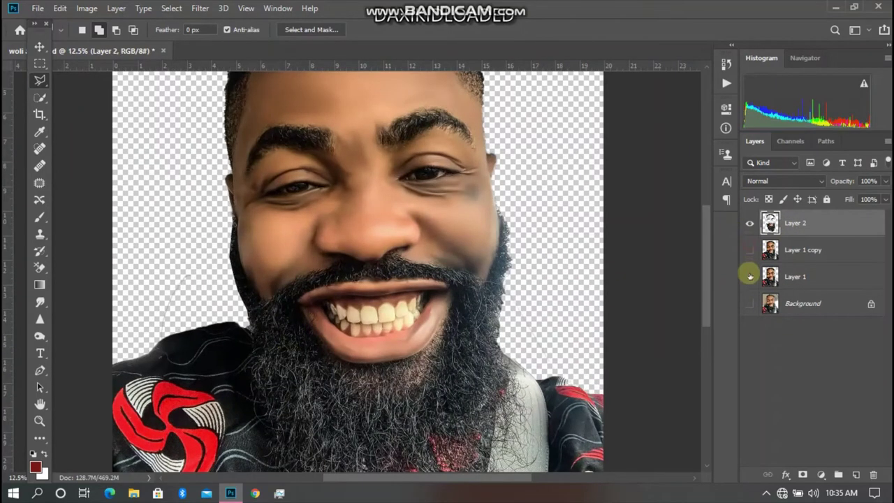
{"action": "left_click", "coordinate": [750, 276]}
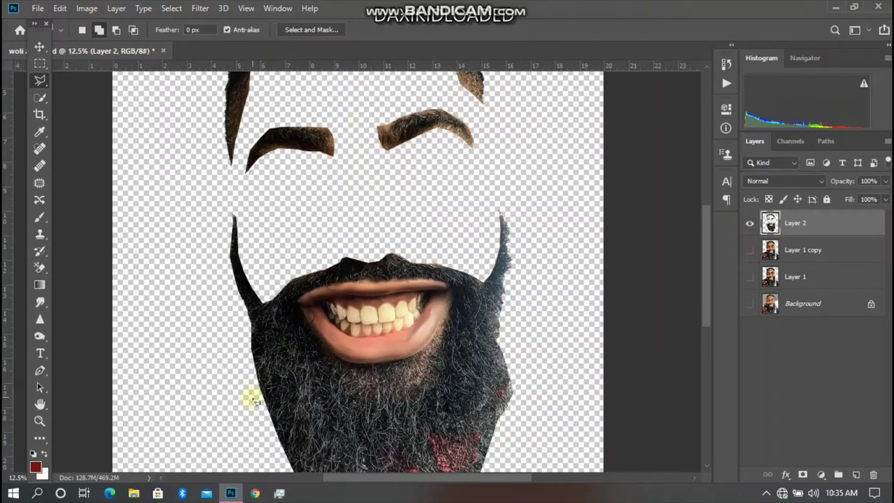
Lasso around the mouth and delete it from Layer 2
{"action": "left_click", "coordinate": [302, 298]}
{"action": "mouse_move", "coordinate": [381, 285]}
{"action": "left_mouse_down"}
{"action": "mouse_move", "coordinate": [430, 282]}
{"action": "mouse_move", "coordinate": [449, 308]}
{"action": "mouse_move", "coordinate": [418, 356]}
{"action": "mouse_move", "coordinate": [391, 365]}
{"action": "left_mouse_up"}
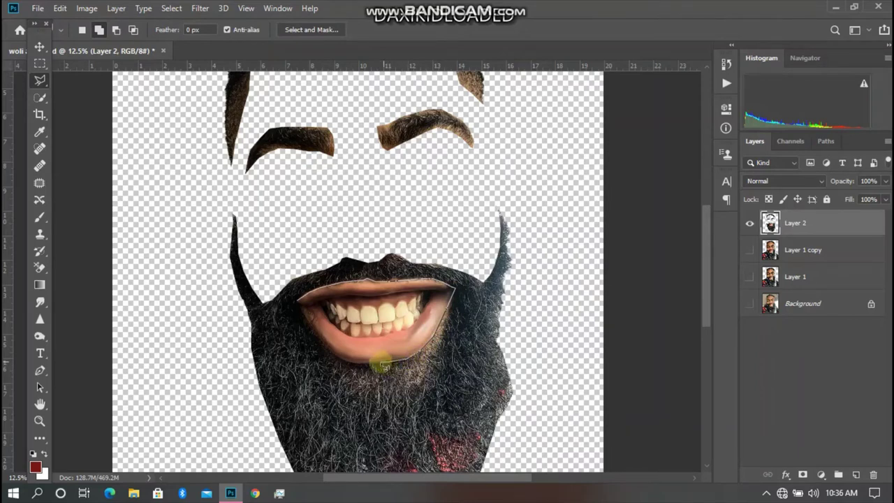
{"action": "mouse_move", "coordinate": [372, 365]}
{"action": "left_mouse_down"}
{"action": "mouse_move", "coordinate": [340, 359]}
{"action": "mouse_move", "coordinate": [296, 300]}
{"action": "left_mouse_up"}
{"action": "key", "text": "Delete"}
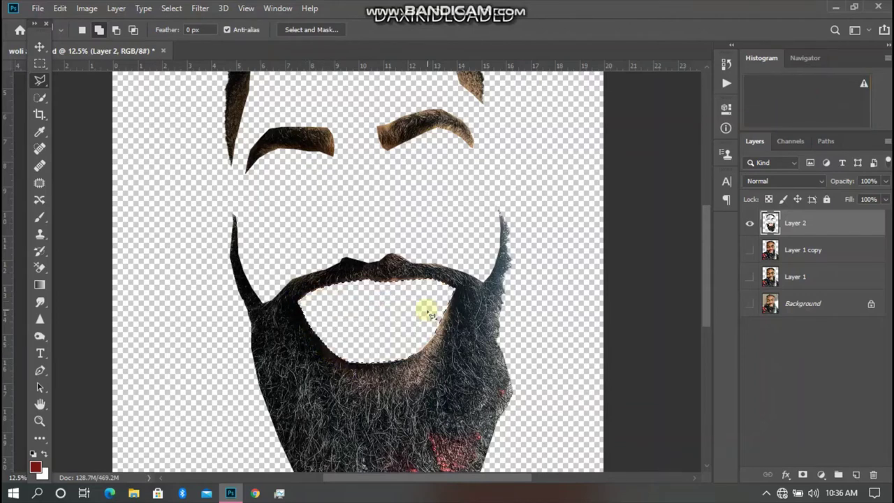
{"action": "key", "text": "ctrl+minus"}
{"action": "key", "text": "ctrl+minus"}
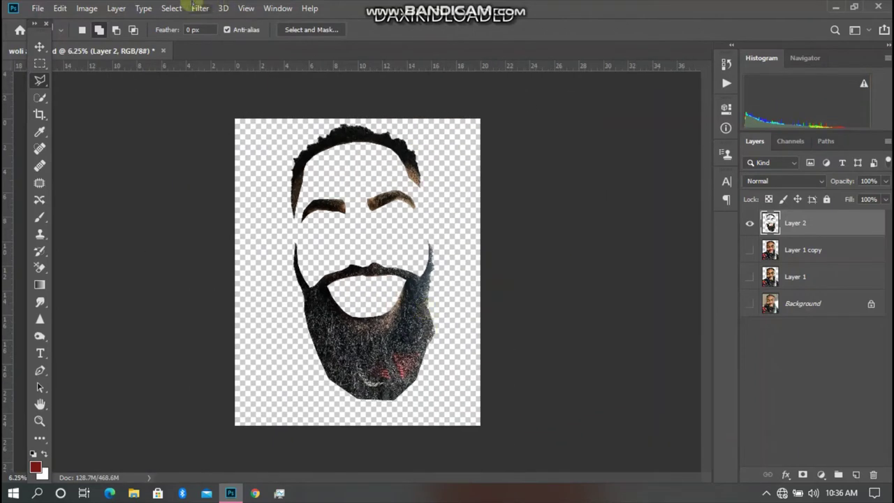
Apply Filter > Stylize > Oil Paint to Layer 2 with Stylization 5.4 and Bristle Detail 6.8
{"action": "left_click", "coordinate": [200, 7]}
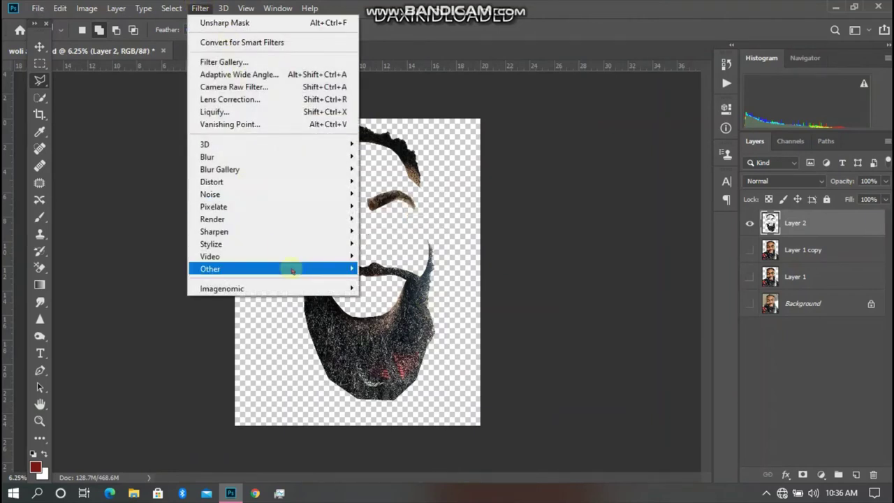
{"action": "mouse_move", "coordinate": [211, 243]}
{"action": "left_click", "coordinate": [381, 294]}
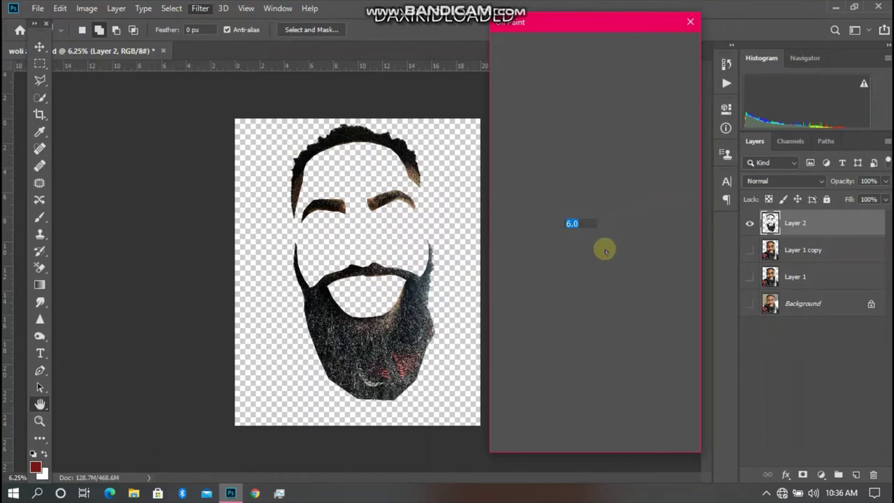
{"action": "left_click_drag", "start_coordinate": [630, 143], "coordinate": [625, 240]}
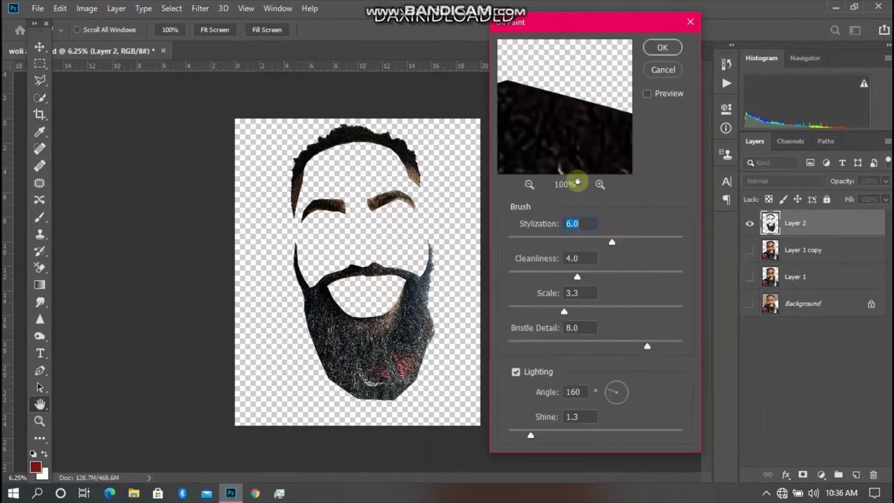
{"action": "left_click", "coordinate": [528, 184]}
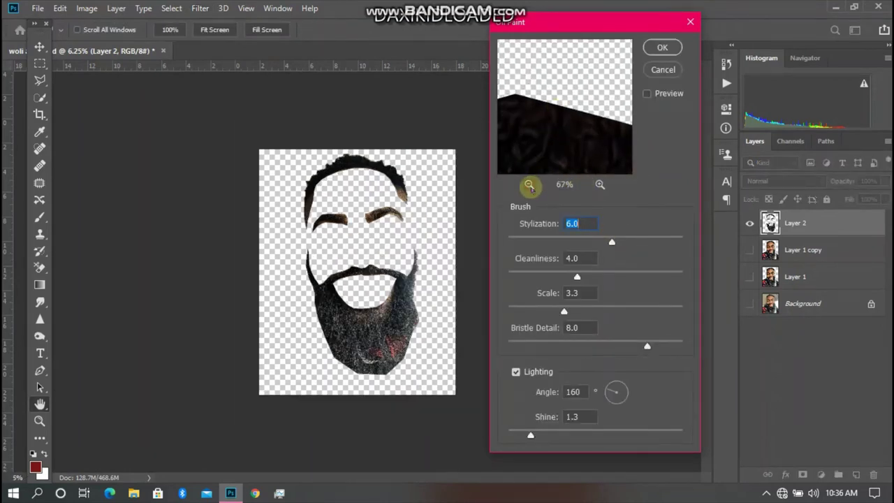
{"action": "left_click", "coordinate": [528, 185]}
{"action": "left_click", "coordinate": [529, 184]}
{"action": "left_click", "coordinate": [528, 185]}
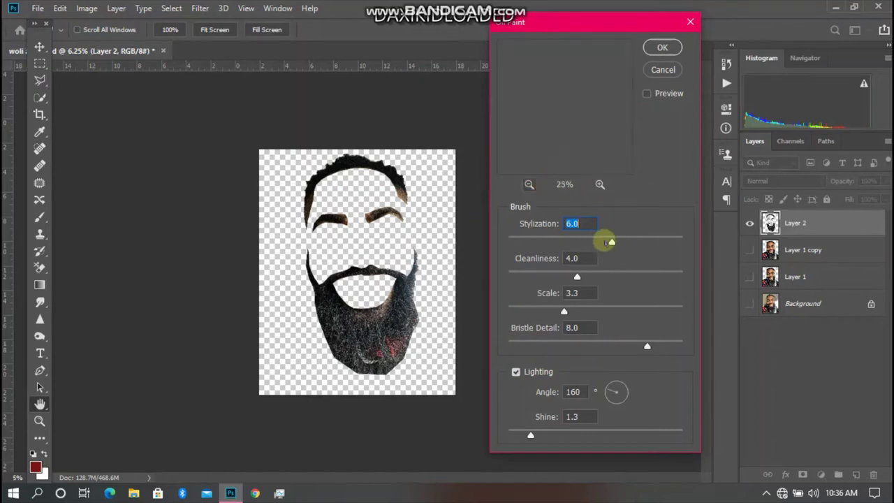
{"action": "left_click_drag", "start_coordinate": [612, 241], "coordinate": [601, 242]}
{"action": "left_click", "coordinate": [629, 347]}
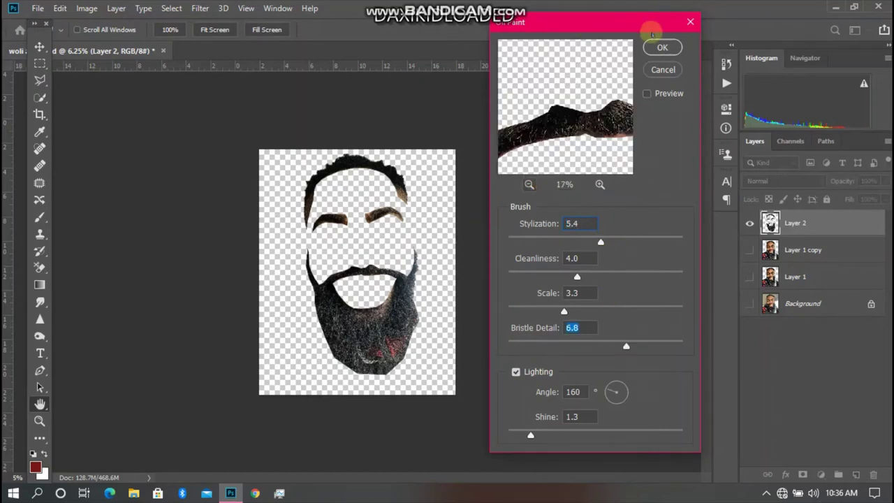
{"action": "left_click", "coordinate": [660, 46]}
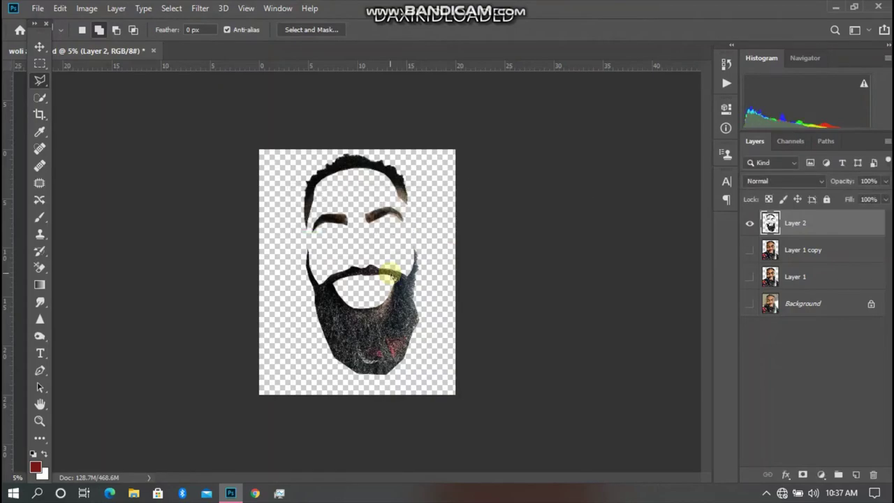
{"action": "scroll", "coordinate": [390, 274], "scroll_direction": "up", "scroll_amount": 2}
{"action": "scroll", "coordinate": [389, 273], "scroll_direction": "up", "scroll_amount": 2}
{"action": "scroll", "coordinate": [391, 275], "scroll_direction": "up", "scroll_amount": 2}
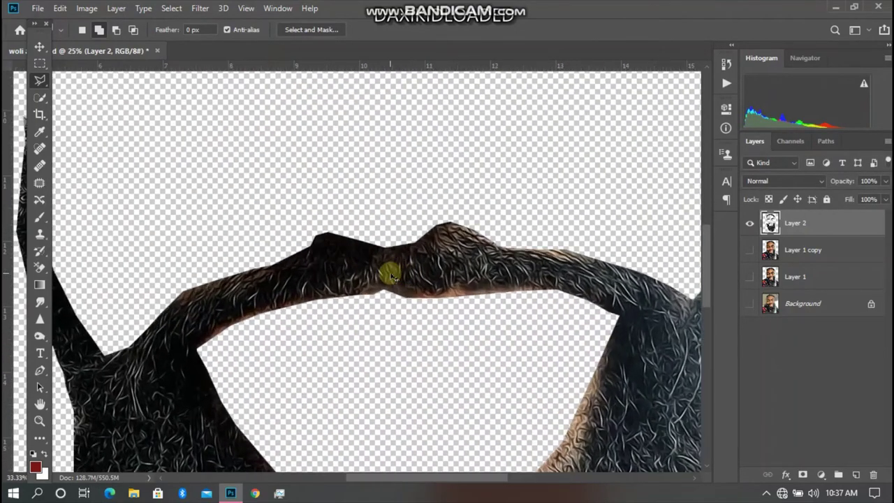
{"action": "scroll", "coordinate": [389, 273], "scroll_direction": "down", "scroll_amount": 2}
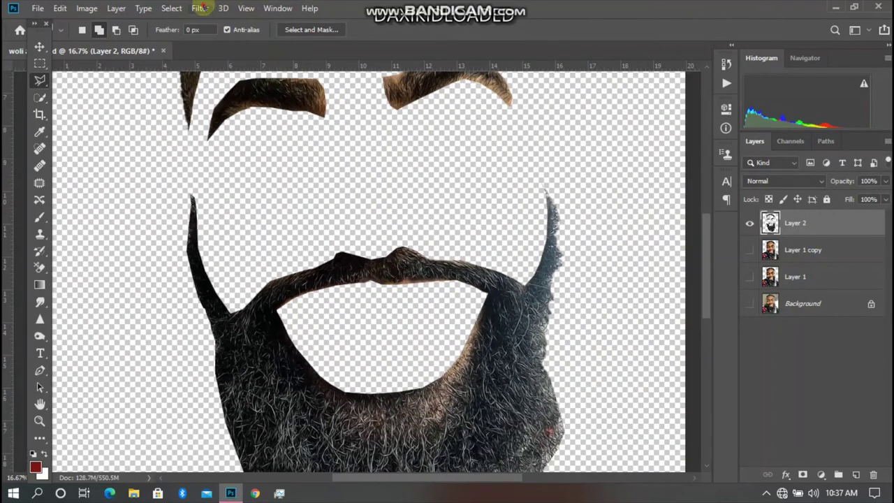
{"action": "left_click", "coordinate": [200, 8]}
{"action": "left_click", "coordinate": [250, 257]}
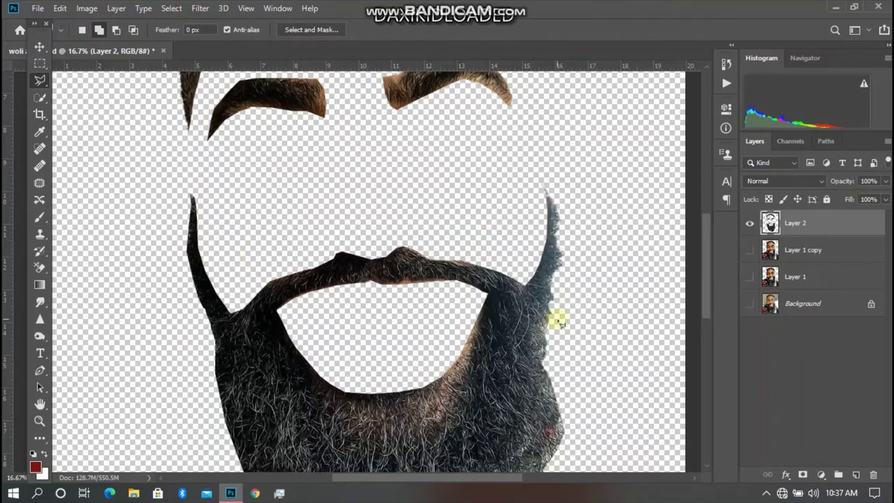
{"action": "key", "text": "ctrl+minus"}
Show Layer 1 copy beneath the beard and reapply the last Oil Paint filter to Layer 2
{"action": "left_click", "coordinate": [749, 250]}
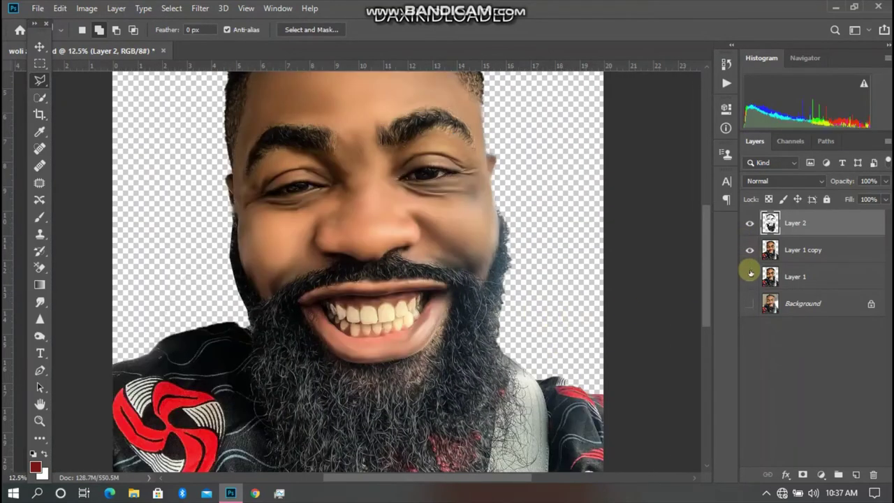
{"action": "left_click_drag", "start_coordinate": [707, 241], "coordinate": [723, 186]}
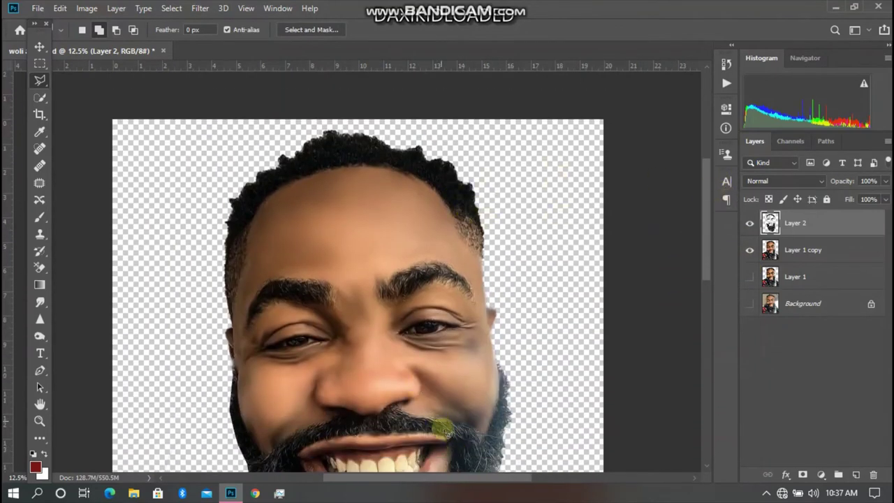
{"action": "left_click", "coordinate": [200, 9]}
{"action": "left_click", "coordinate": [170, 149]}
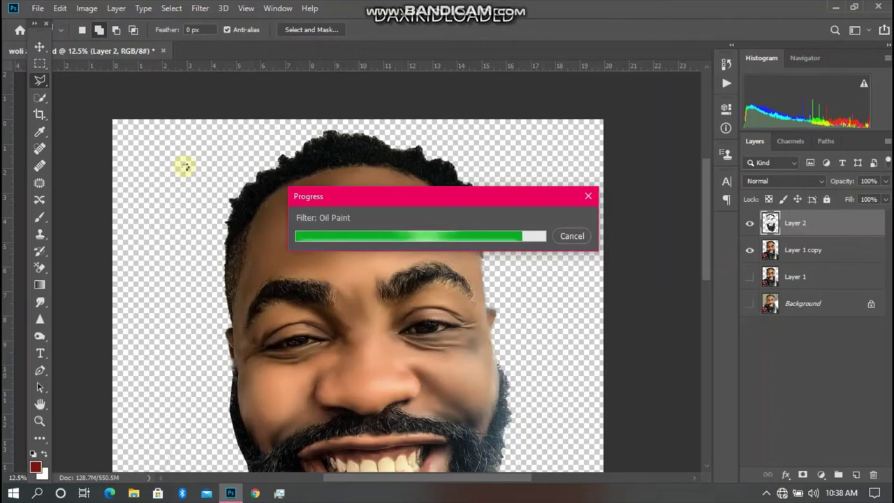
{"action": "scroll", "coordinate": [286, 234], "scroll_direction": "up", "scroll_amount": 2}
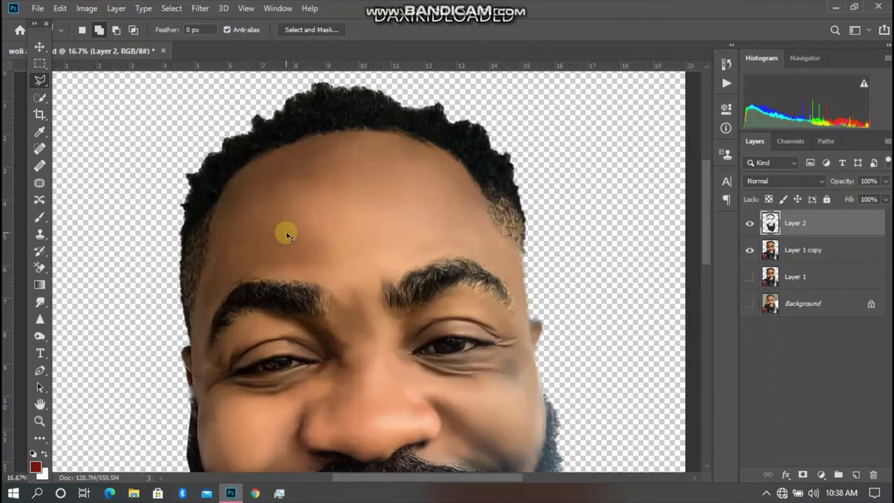
{"action": "scroll", "coordinate": [286, 234], "scroll_direction": "up", "scroll_amount": 2}
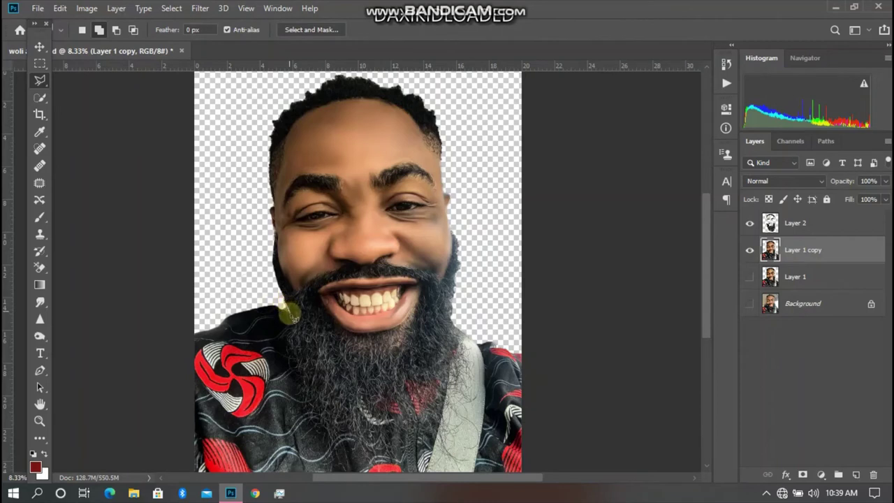
Outline the head with the Polygonal Lasso, copy it to Layer 3, and load its selection
{"action": "left_click_drag", "start_coordinate": [291, 315], "coordinate": [419, 357]}
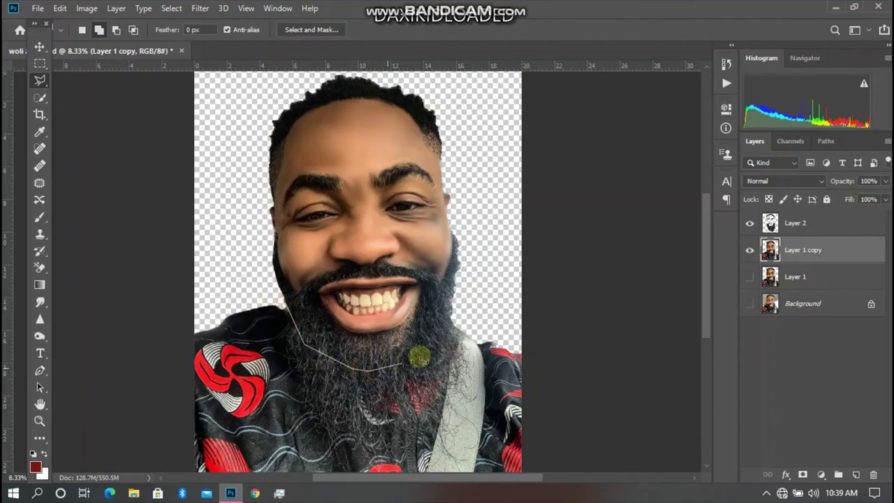
{"action": "left_click", "coordinate": [445, 330]}
{"action": "left_click", "coordinate": [473, 284]}
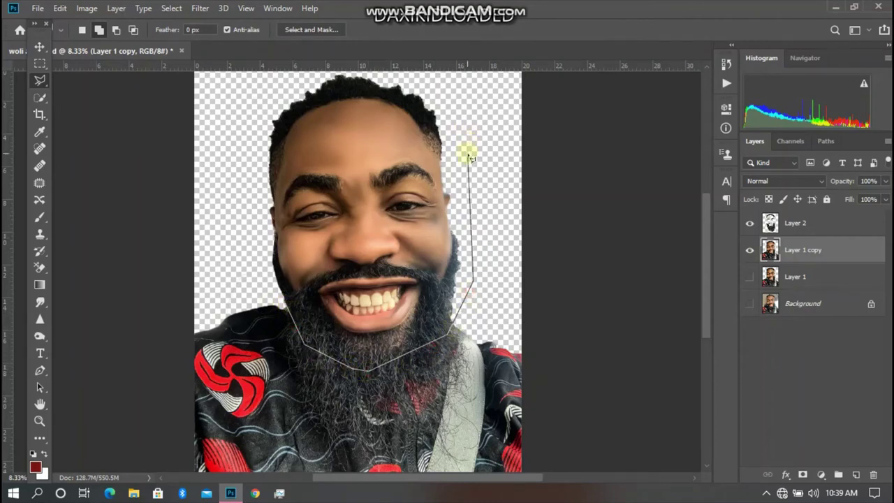
{"action": "left_click", "coordinate": [472, 137]}
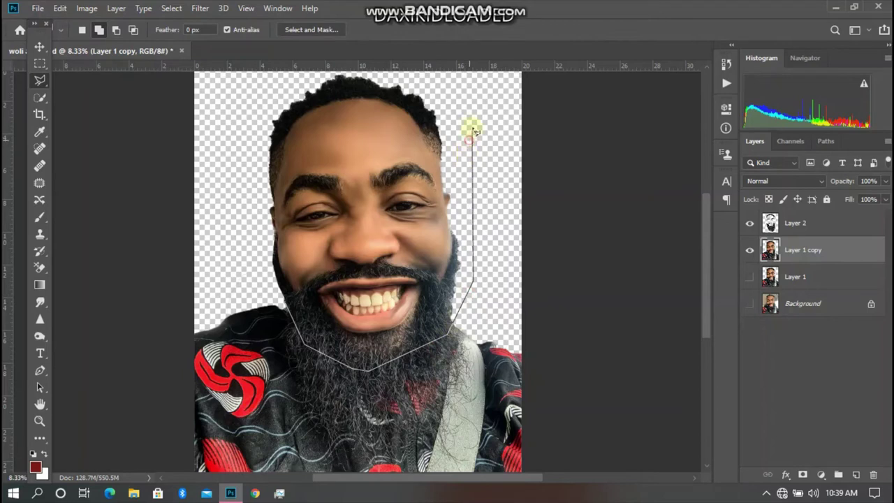
{"action": "left_click", "coordinate": [436, 91]}
{"action": "left_click", "coordinate": [322, 97]}
{"action": "left_click", "coordinate": [209, 207]}
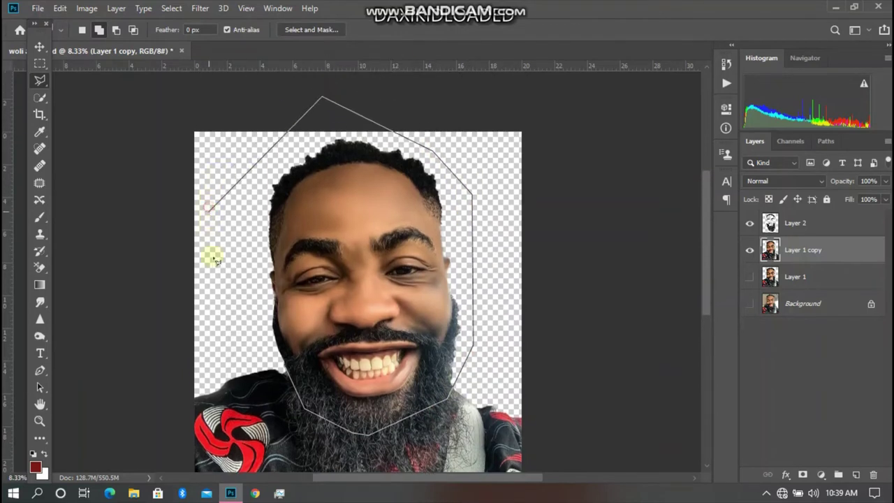
{"action": "double_click", "coordinate": [231, 335]}
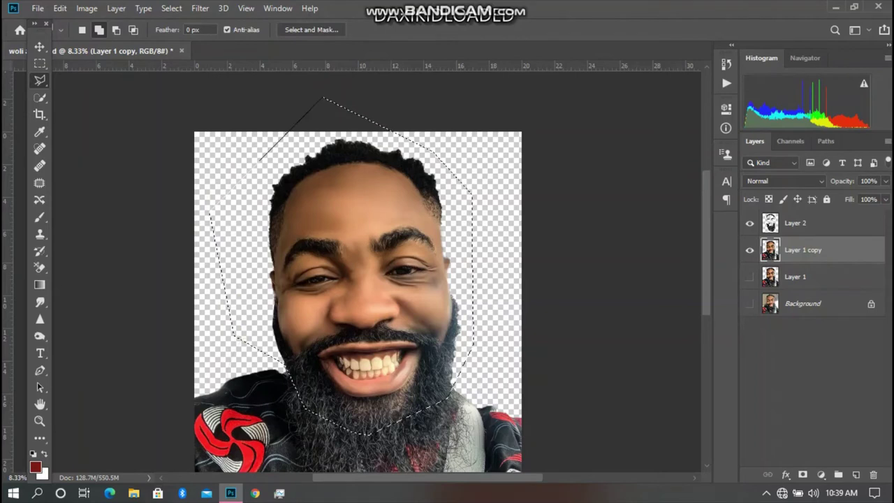
{"action": "key", "text": "ctrl+j"}
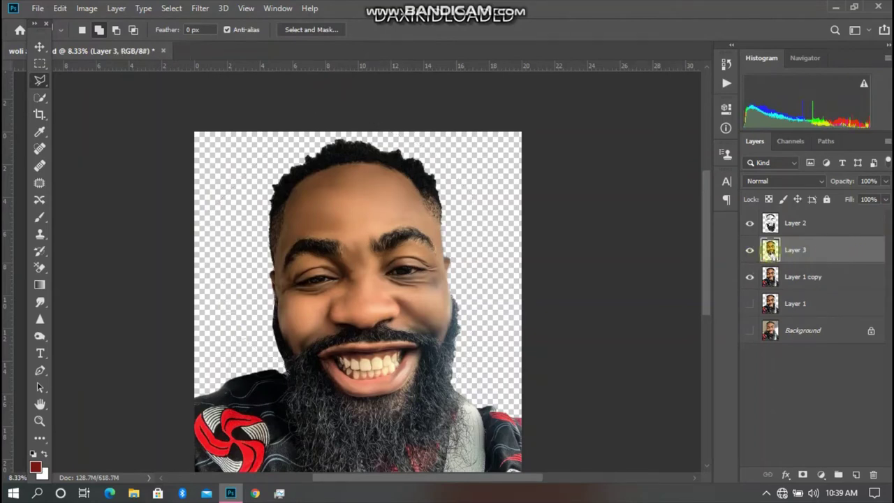
{"action": "left_click", "coordinate": [769, 249], "text": "ctrl"}
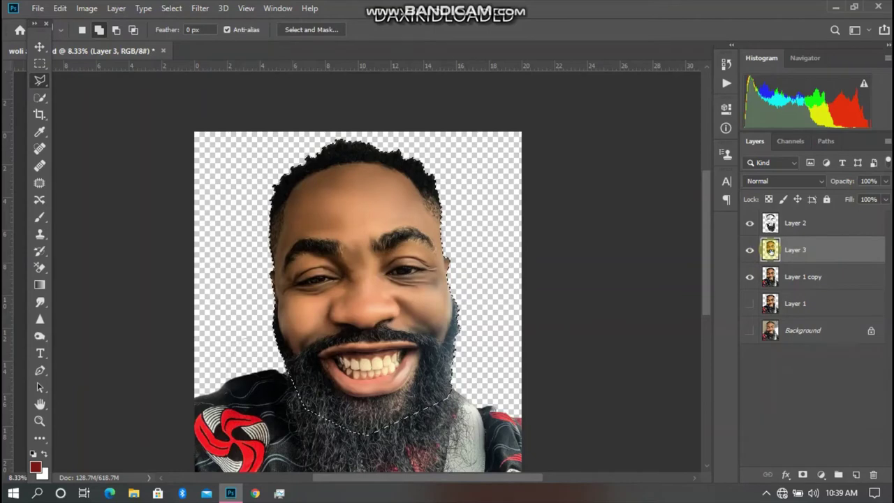
Fill the Layer 3 face selection with salmon #f79687, then deselect
{"action": "right_click", "coordinate": [366, 284]}
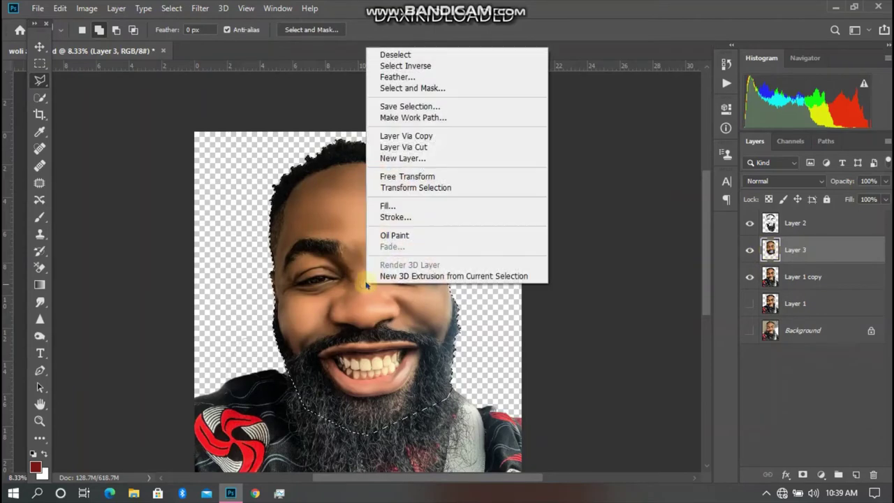
{"action": "left_click", "coordinate": [438, 206]}
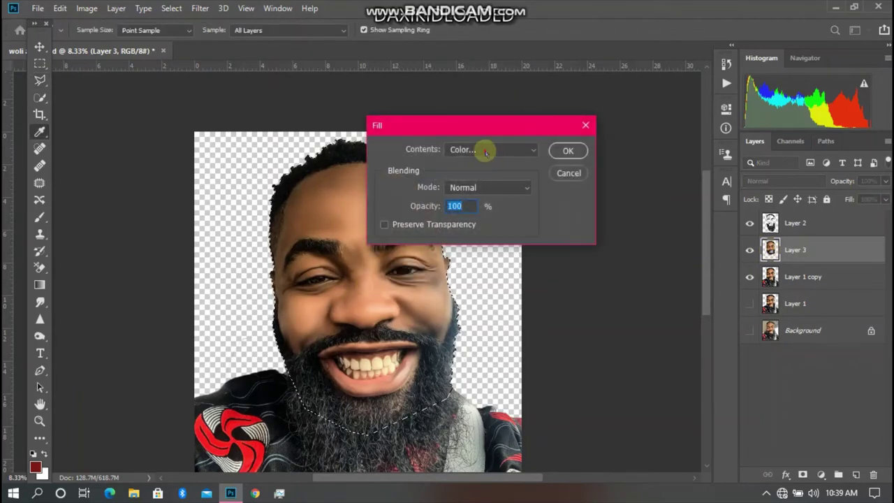
{"action": "left_click", "coordinate": [487, 150]}
{"action": "left_click", "coordinate": [461, 184]}
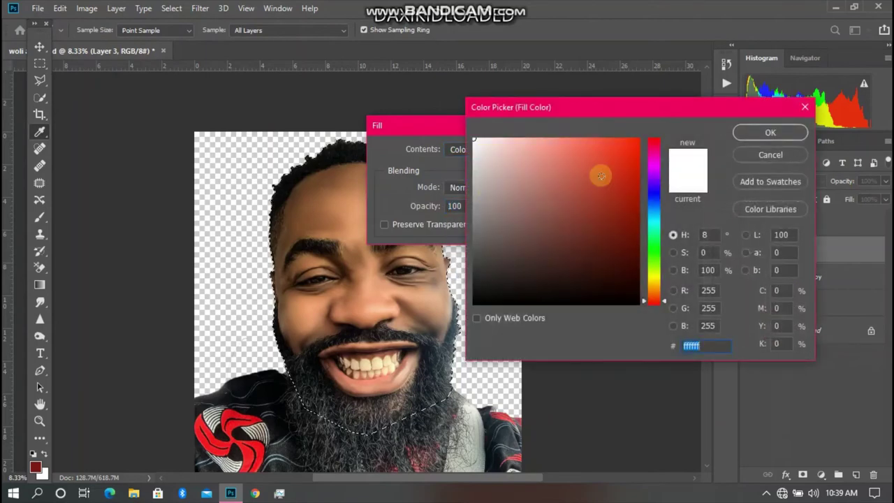
{"action": "left_click", "coordinate": [557, 171]}
{"action": "mouse_move", "coordinate": [557, 172]}
{"action": "left_mouse_down"}
{"action": "mouse_move", "coordinate": [565, 147]}
{"action": "mouse_move", "coordinate": [551, 143]}
{"action": "left_mouse_up"}
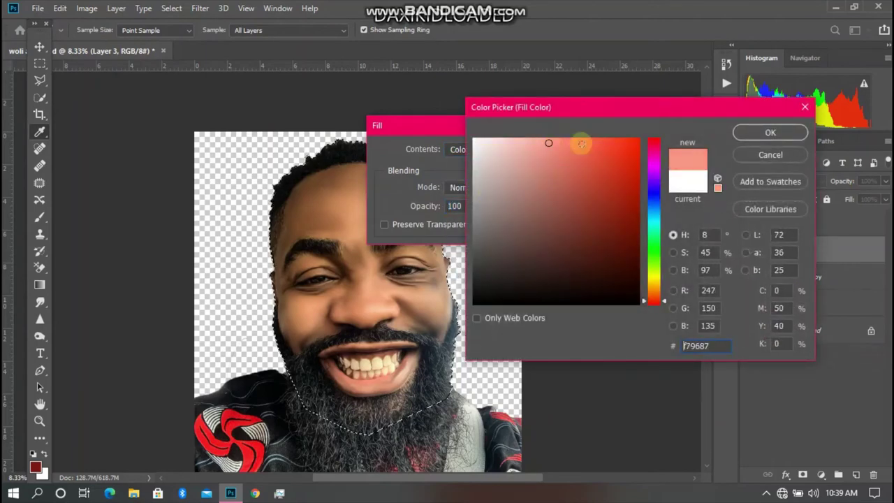
{"action": "left_click", "coordinate": [770, 133]}
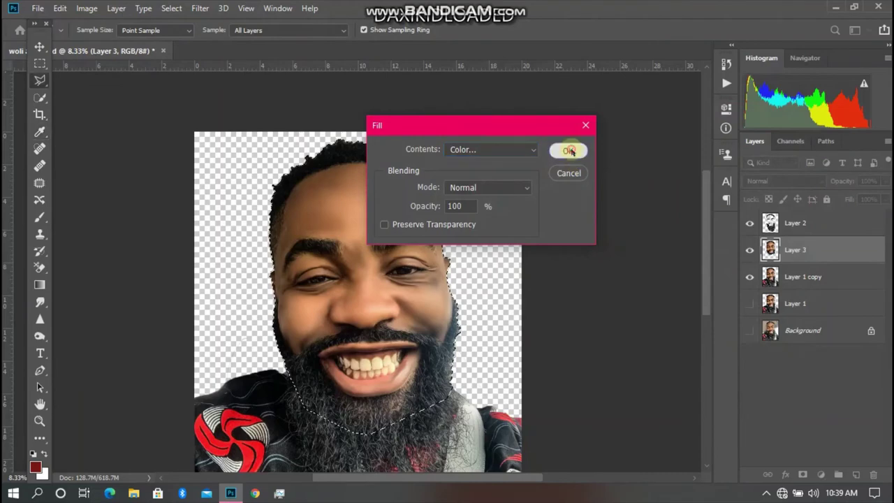
{"action": "left_click", "coordinate": [568, 150]}
{"action": "key", "text": "ctrl+d"}
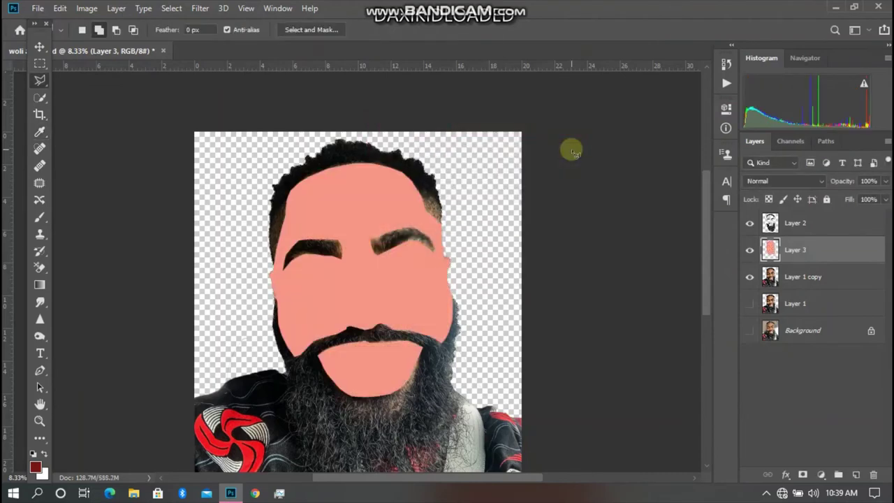
Set Layer 3 to Color blend mode, move it above Layer 2, and lower its opacity to 38%
{"action": "left_click", "coordinate": [780, 179]}
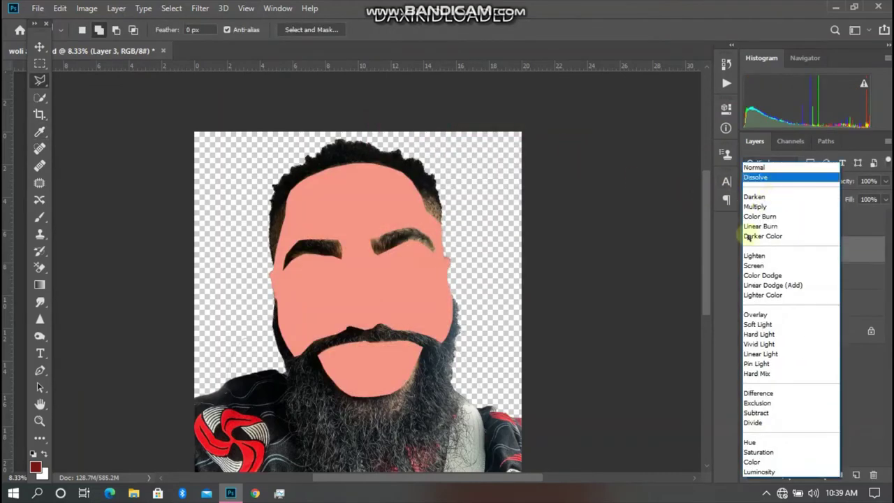
{"action": "left_click", "coordinate": [782, 463]}
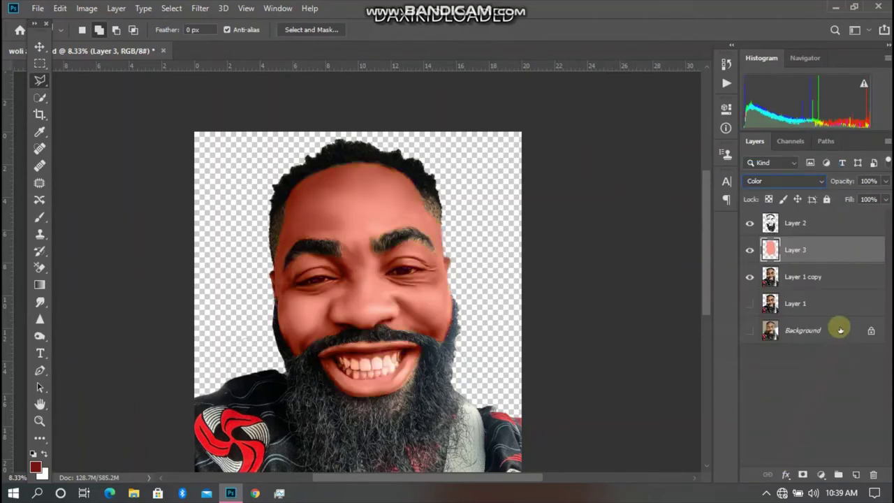
{"action": "left_click_drag", "start_coordinate": [852, 244], "coordinate": [837, 213]}
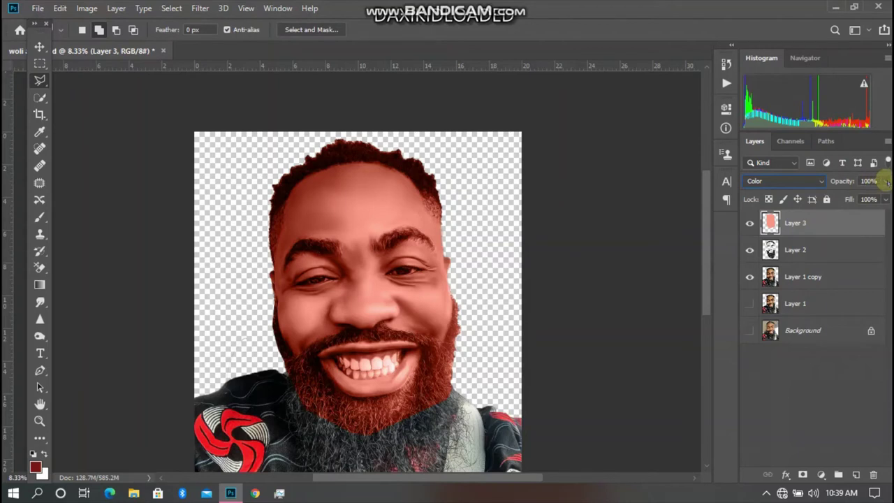
{"action": "left_click_drag", "start_coordinate": [886, 181], "coordinate": [857, 197]}
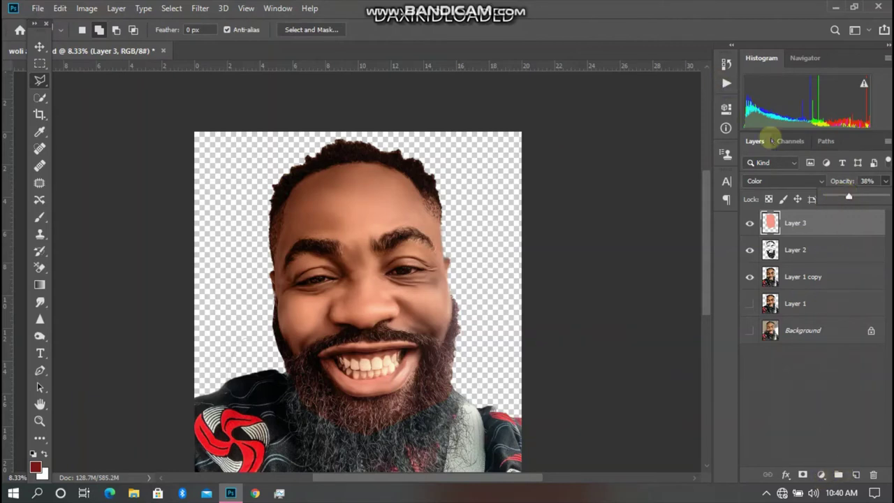
Add an empty Layer 4, reset colours to black and white, and mask the salmon Layer 3
{"action": "left_click", "coordinate": [854, 475]}
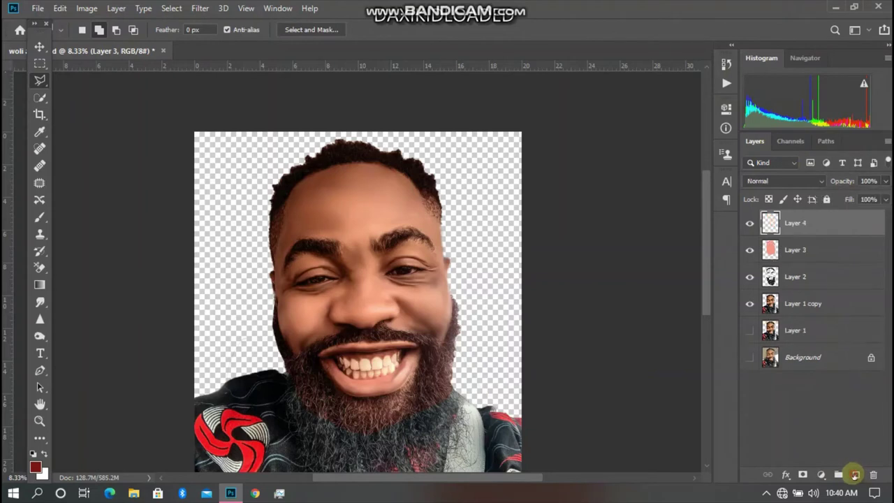
{"action": "key", "text": "b"}
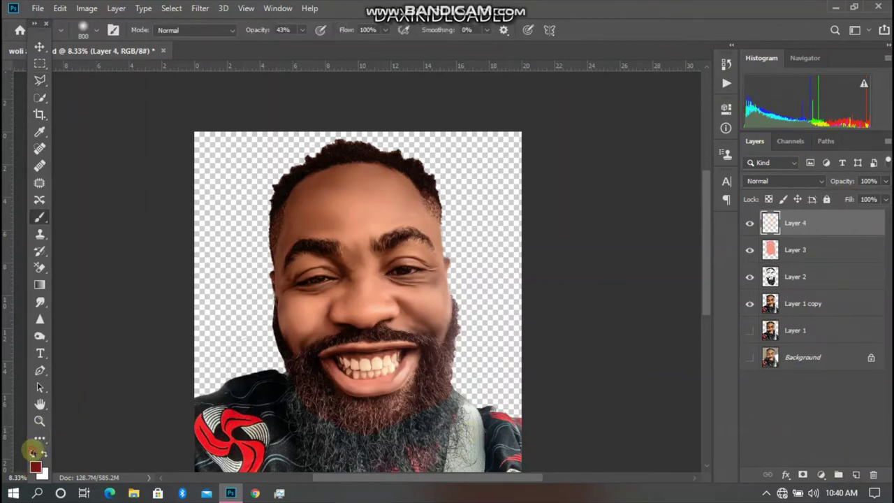
{"action": "left_click", "coordinate": [33, 453]}
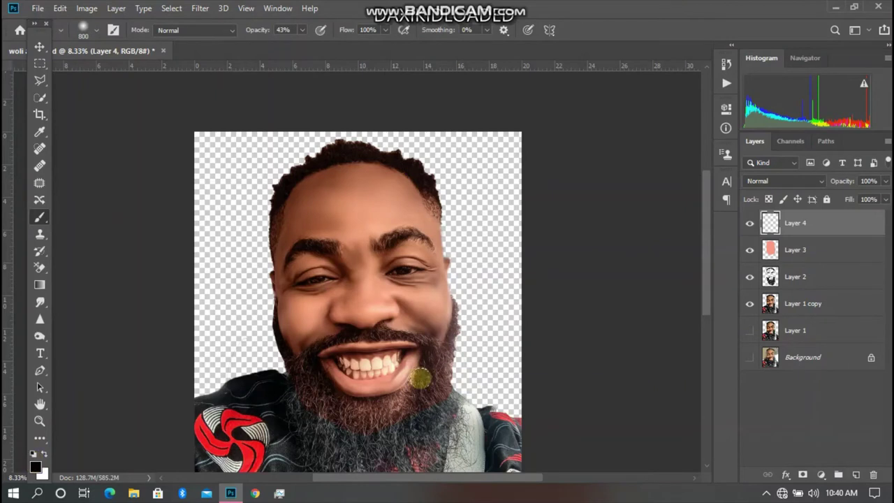
{"action": "left_click", "coordinate": [803, 250]}
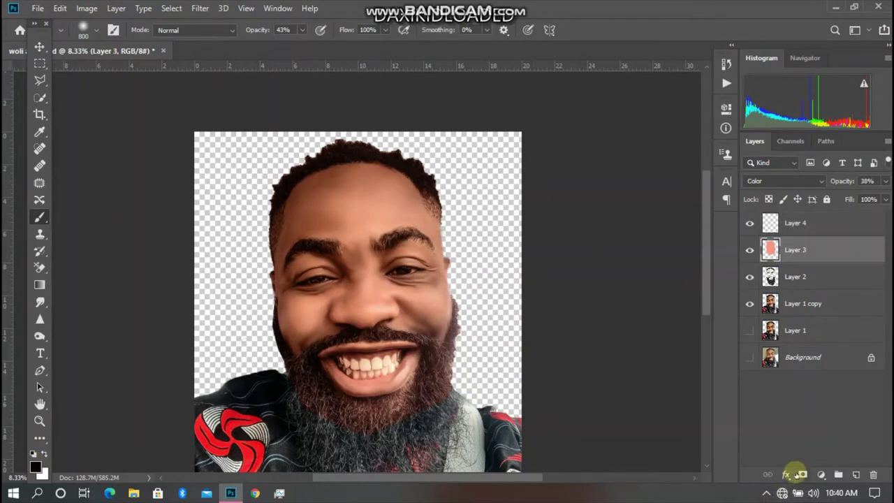
{"action": "left_click", "coordinate": [802, 474]}
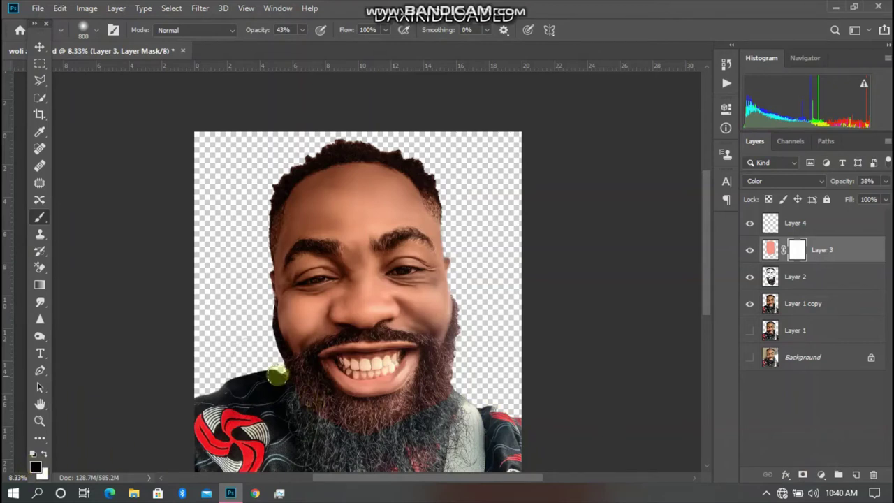
Paint black on Layer 3's mask over the beard and hairline
{"action": "mouse_move", "coordinate": [305, 405]}
{"action": "left_mouse_down"}
{"action": "mouse_move", "coordinate": [416, 428]}
{"action": "mouse_move", "coordinate": [409, 415]}
{"action": "mouse_move", "coordinate": [452, 339]}
{"action": "mouse_move", "coordinate": [450, 387]}
{"action": "mouse_move", "coordinate": [459, 363]}
{"action": "left_mouse_up"}
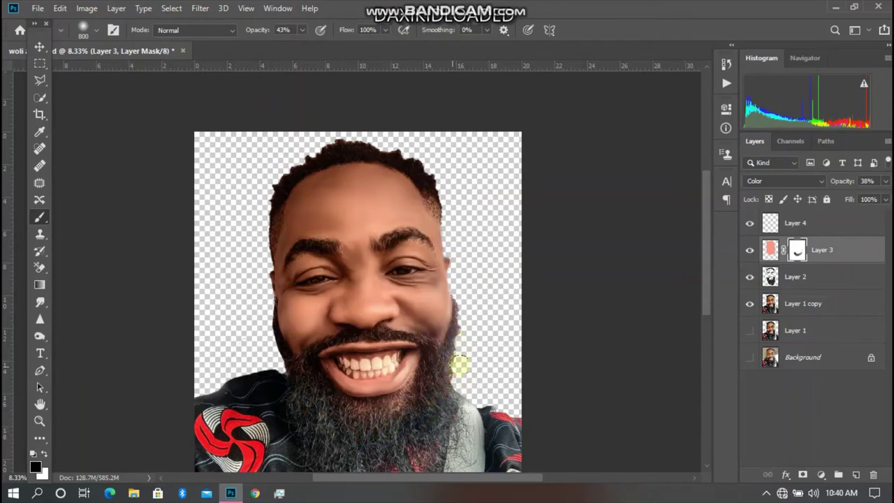
{"action": "mouse_move", "coordinate": [469, 321]}
{"action": "left_mouse_down"}
{"action": "mouse_move", "coordinate": [465, 360]}
{"action": "mouse_move", "coordinate": [419, 462]}
{"action": "mouse_move", "coordinate": [443, 373]}
{"action": "mouse_move", "coordinate": [416, 428]}
{"action": "mouse_move", "coordinate": [351, 443]}
{"action": "mouse_move", "coordinate": [279, 370]}
{"action": "mouse_move", "coordinate": [326, 453]}
{"action": "mouse_move", "coordinate": [447, 413]}
{"action": "mouse_move", "coordinate": [431, 408]}
{"action": "mouse_move", "coordinate": [445, 374]}
{"action": "mouse_move", "coordinate": [384, 331]}
{"action": "mouse_move", "coordinate": [422, 339]}
{"action": "mouse_move", "coordinate": [425, 359]}
{"action": "mouse_move", "coordinate": [307, 355]}
{"action": "mouse_move", "coordinate": [325, 342]}
{"action": "mouse_move", "coordinate": [384, 332]}
{"action": "mouse_move", "coordinate": [288, 372]}
{"action": "mouse_move", "coordinate": [282, 337]}
{"action": "mouse_move", "coordinate": [295, 371]}
{"action": "left_mouse_up"}
{"action": "left_click_drag", "start_coordinate": [433, 202], "coordinate": [430, 196]}
{"action": "key", "text": "ctrl+minus"}
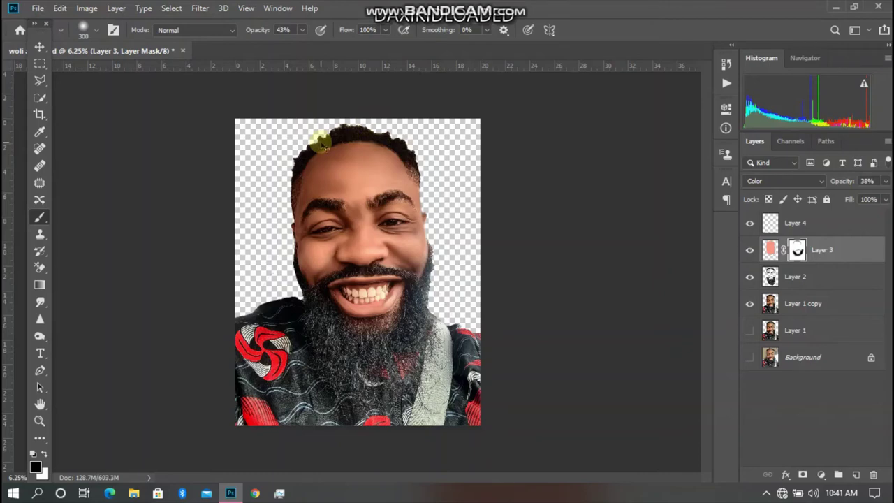
{"action": "scroll", "coordinate": [321, 143], "scroll_direction": "down", "scroll_amount": 3}
{"action": "scroll", "coordinate": [322, 144], "scroll_direction": "up", "scroll_amount": 1}
{"action": "scroll", "coordinate": [322, 143], "scroll_direction": "up", "scroll_amount": 3}
{"action": "scroll", "coordinate": [322, 144], "scroll_direction": "up", "scroll_amount": 2}
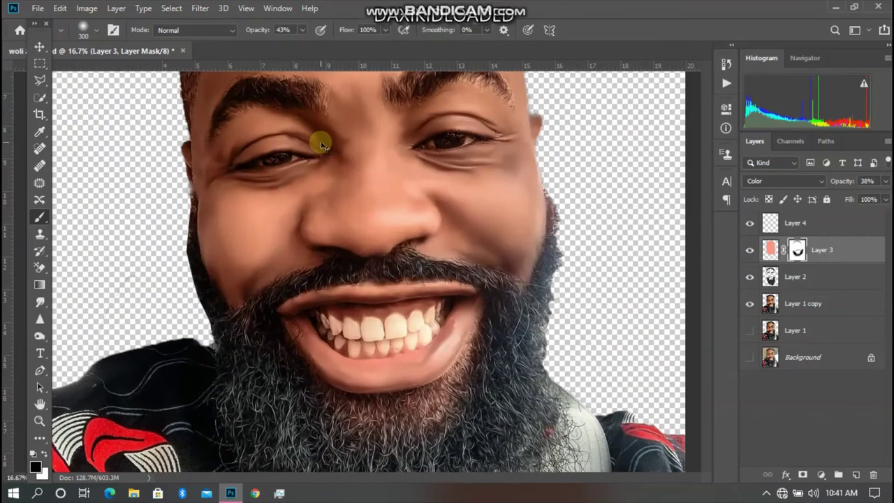
{"action": "scroll", "coordinate": [322, 144], "scroll_direction": "down", "scroll_amount": 3}
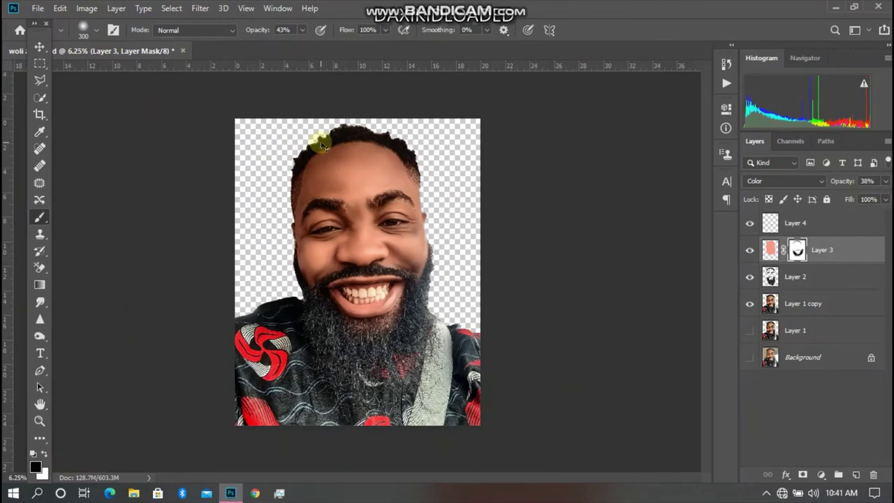
{"action": "scroll", "coordinate": [321, 143], "scroll_direction": "up", "scroll_amount": 1}
{"action": "scroll", "coordinate": [322, 143], "scroll_direction": "up", "scroll_amount": 2}
{"action": "scroll", "coordinate": [321, 143], "scroll_direction": "up", "scroll_amount": 1}
{"action": "scroll", "coordinate": [321, 143], "scroll_direction": "down", "scroll_amount": 2}
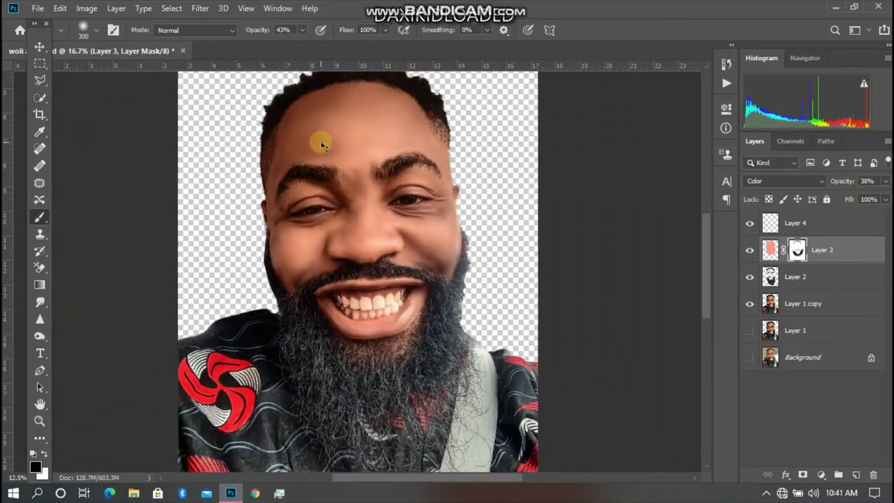
{"action": "scroll", "coordinate": [321, 144], "scroll_direction": "down", "scroll_amount": 1}
{"action": "scroll", "coordinate": [321, 143], "scroll_direction": "up", "scroll_amount": 1}
{"action": "scroll", "coordinate": [321, 143], "scroll_direction": "up", "scroll_amount": 1}
{"action": "scroll", "coordinate": [321, 143], "scroll_direction": "up", "scroll_amount": 1}
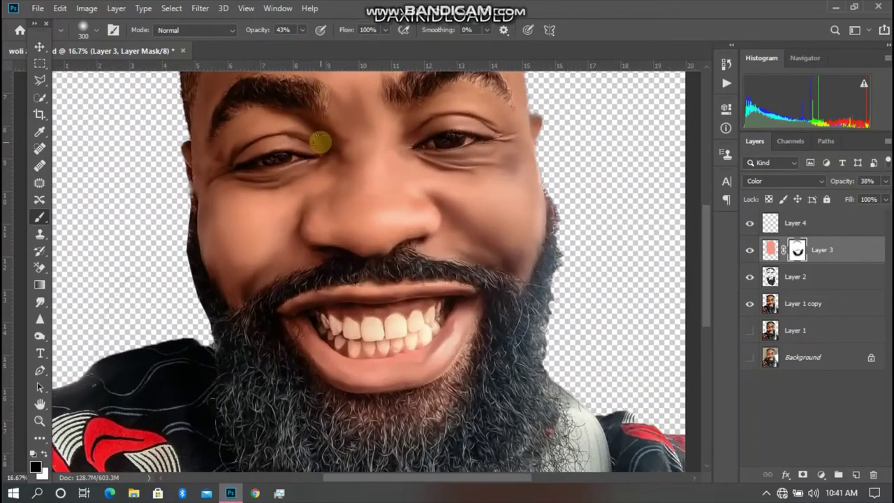
On Layer 4, start a Polygonal Lasso outline along the left side of the teeth
{"action": "left_click", "coordinate": [780, 219]}
{"action": "left_click_drag", "start_coordinate": [39, 79], "coordinate": [72, 92]}
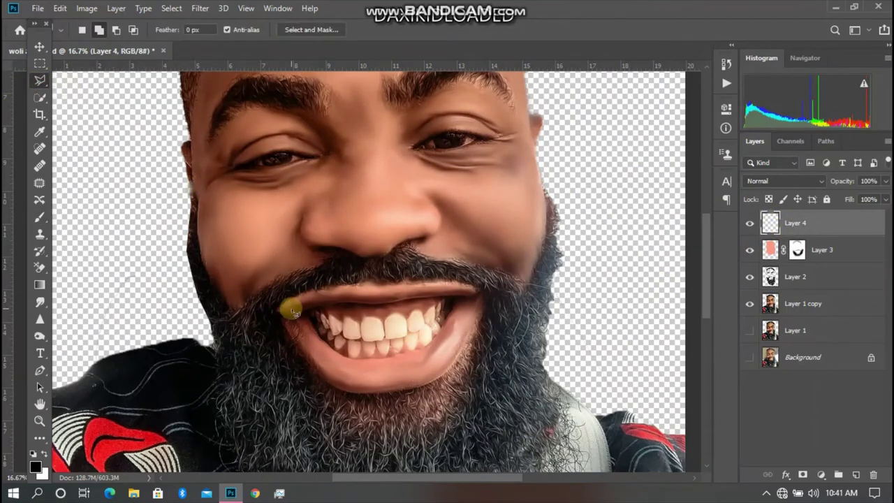
{"action": "scroll", "coordinate": [292, 312], "scroll_direction": "up", "scroll_amount": 1}
{"action": "scroll", "coordinate": [292, 312], "scroll_direction": "up", "scroll_amount": 1}
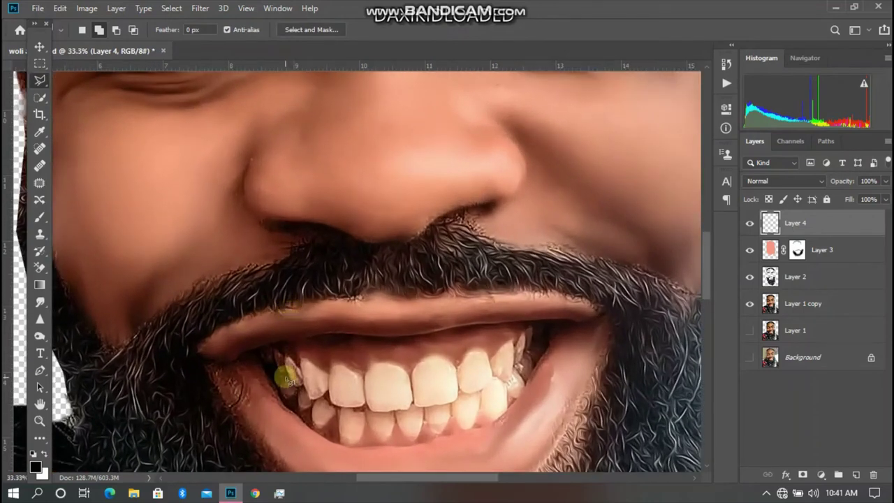
{"action": "left_click", "coordinate": [277, 357]}
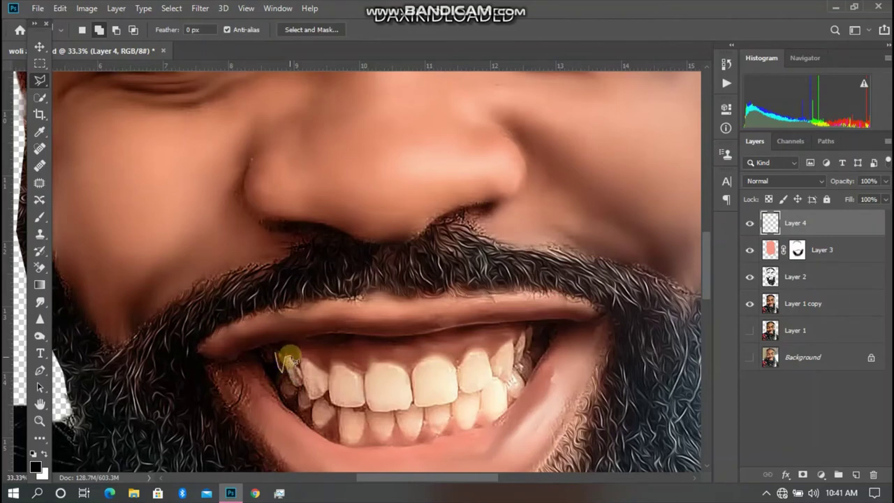
{"action": "left_click", "coordinate": [301, 360]}
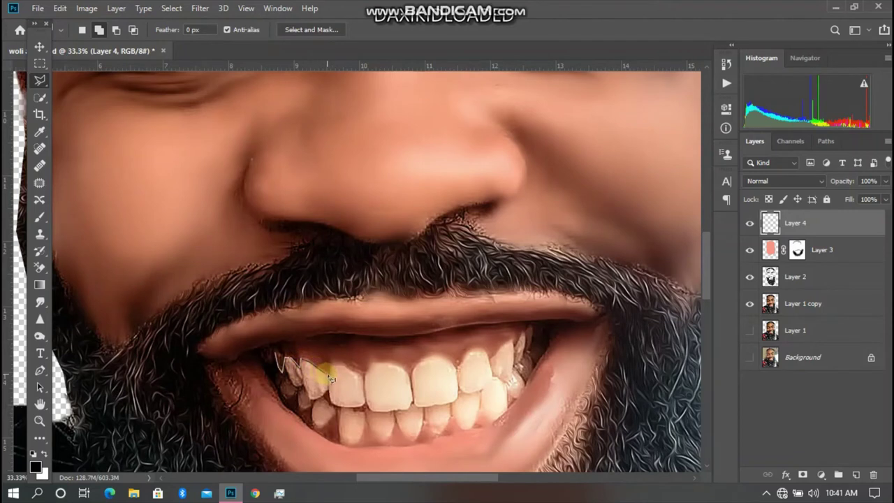
{"action": "left_click", "coordinate": [341, 364]}
{"action": "left_click", "coordinate": [366, 371]}
Trace across the upper teeth to the far corner and close the teeth selection
{"action": "left_click", "coordinate": [442, 356]}
{"action": "left_click", "coordinate": [478, 350]}
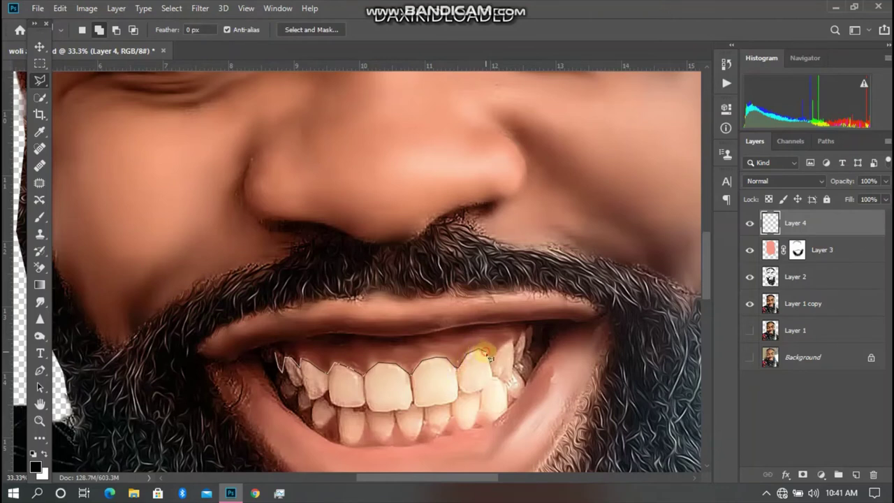
{"action": "left_click", "coordinate": [502, 350]}
{"action": "left_click", "coordinate": [513, 342]}
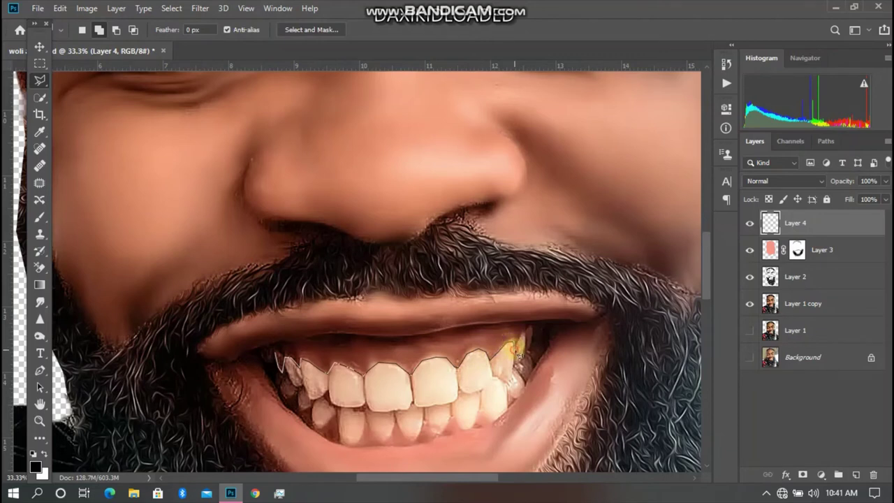
{"action": "left_click", "coordinate": [523, 340]}
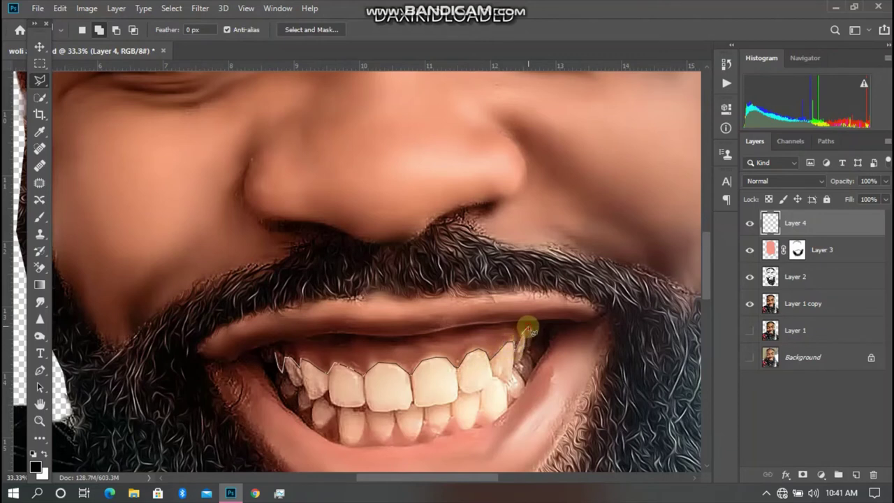
{"action": "left_click", "coordinate": [531, 327]}
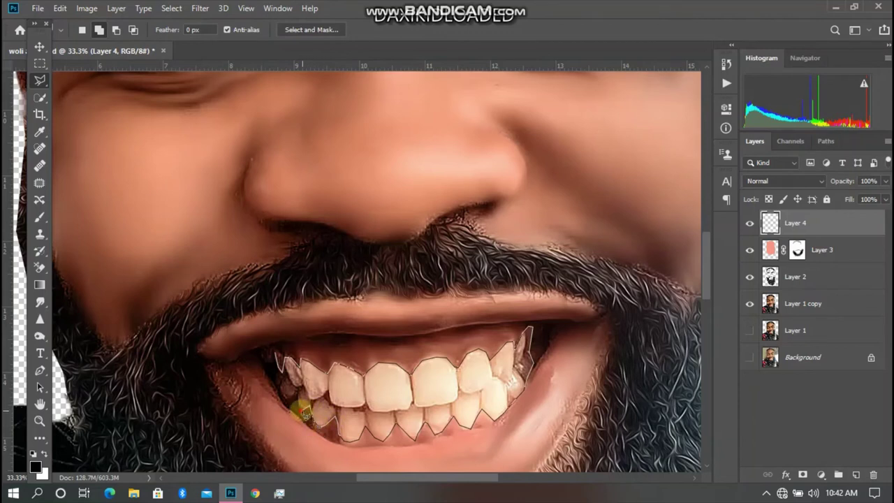
{"action": "left_click", "coordinate": [296, 392]}
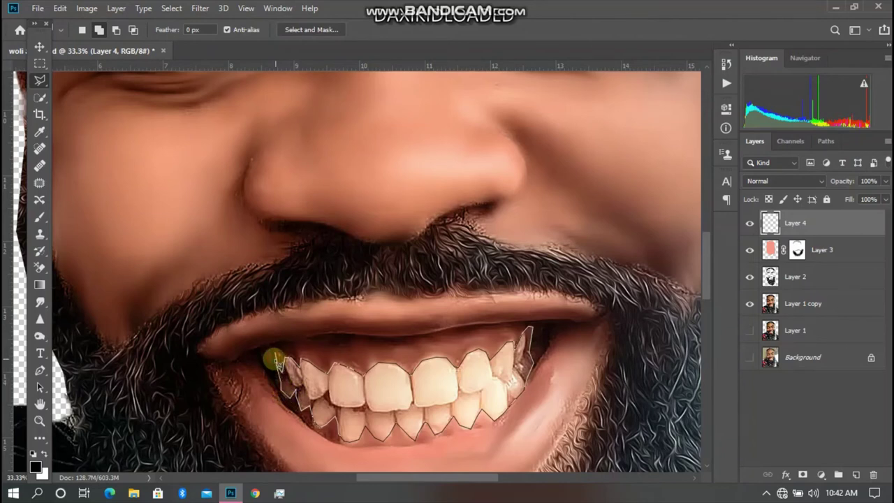
{"action": "left_click", "coordinate": [277, 359]}
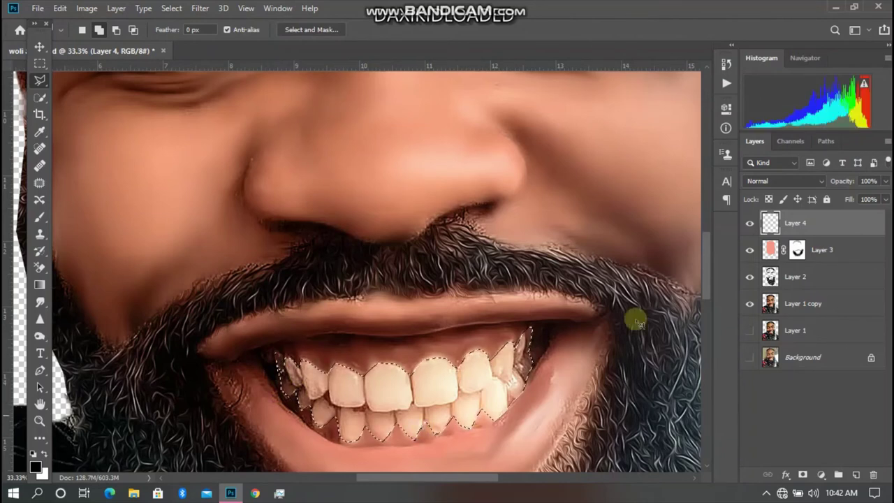
Fill the teeth selection with solid white
{"action": "right_click", "coordinate": [437, 407]}
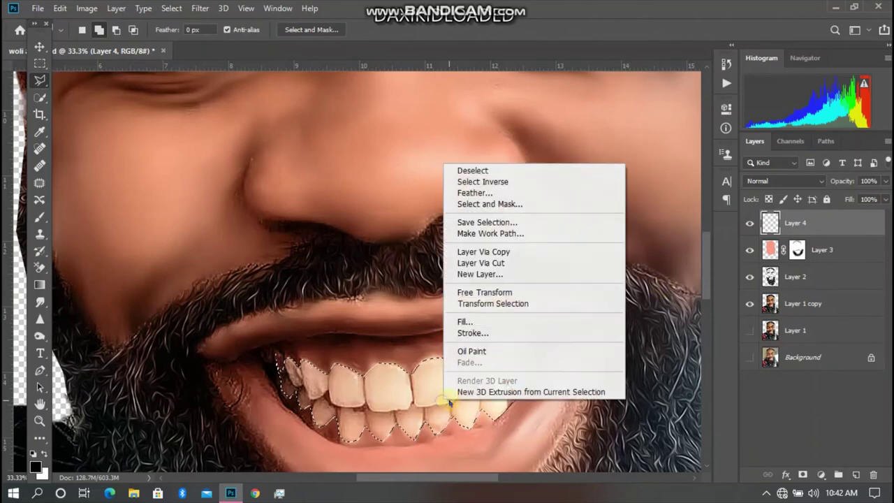
{"action": "left_click", "coordinate": [459, 320]}
{"action": "left_click", "coordinate": [471, 149]}
{"action": "left_click", "coordinate": [471, 149]}
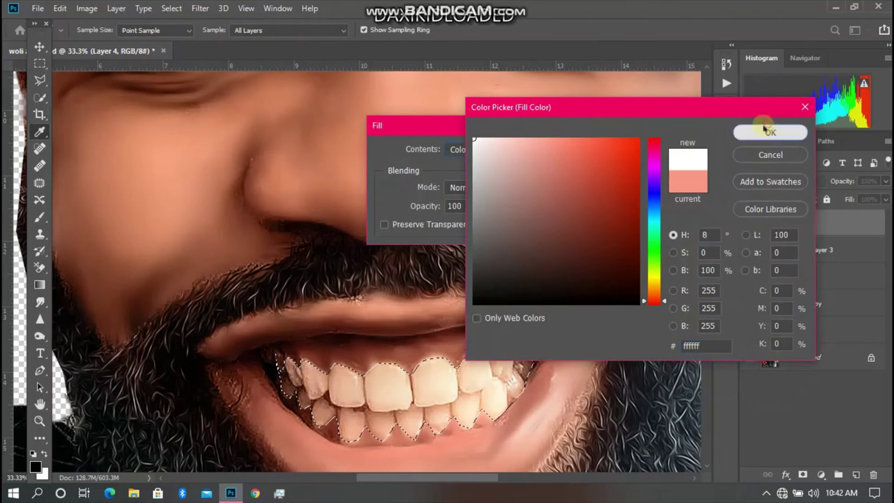
{"action": "left_click", "coordinate": [770, 133]}
{"action": "left_click", "coordinate": [569, 151]}
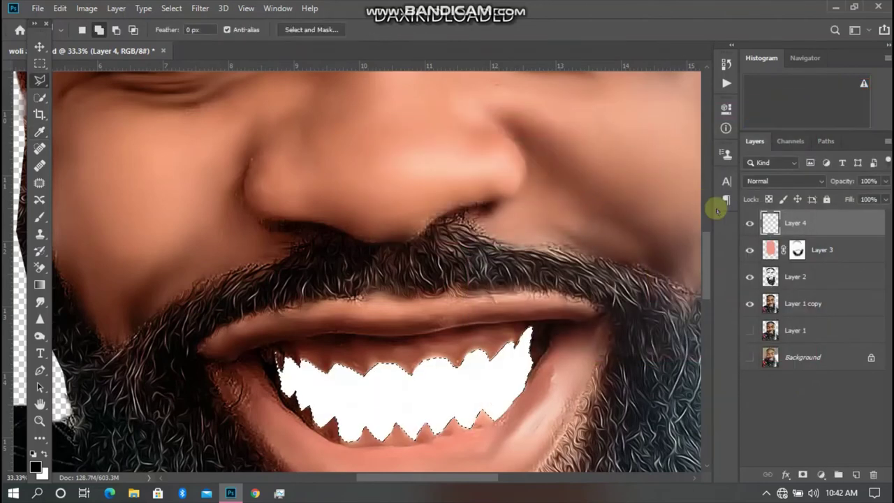
{"action": "scroll", "coordinate": [707, 252], "scroll_direction": "up", "scroll_amount": 3}
Outline the right eye with a closed polygonal selection
{"action": "scroll", "coordinate": [707, 224], "scroll_direction": "up", "scroll_amount": 3}
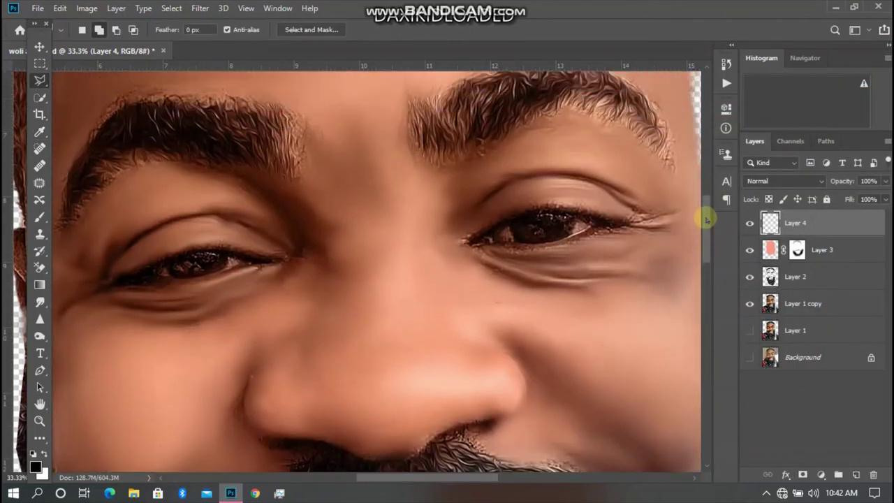
{"action": "left_click", "coordinate": [468, 237]}
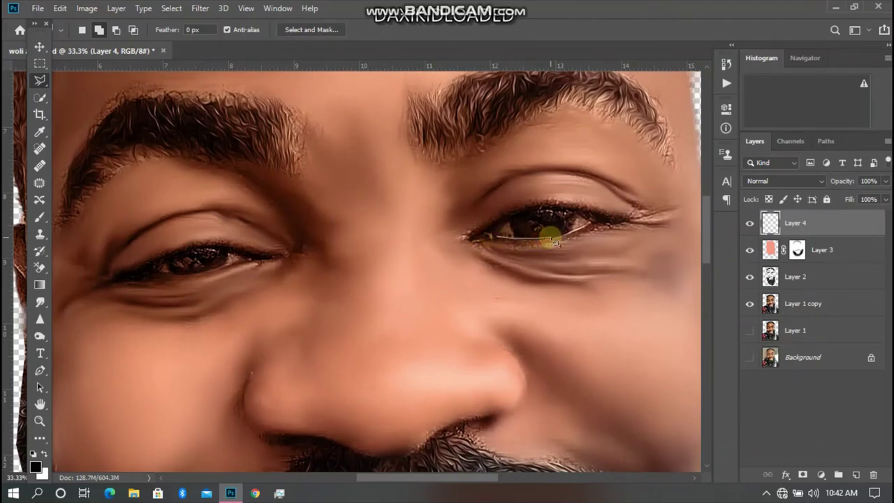
{"action": "left_click", "coordinate": [573, 231]}
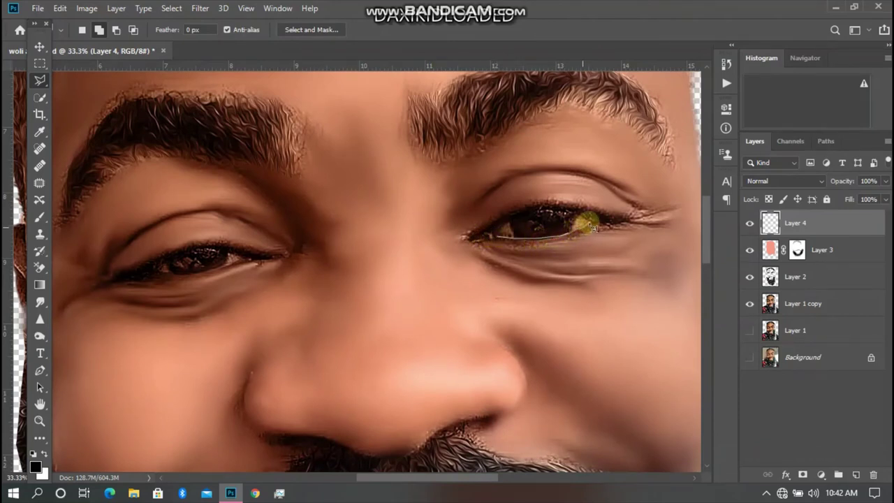
{"action": "left_click", "coordinate": [591, 222]}
{"action": "left_click", "coordinate": [568, 208]}
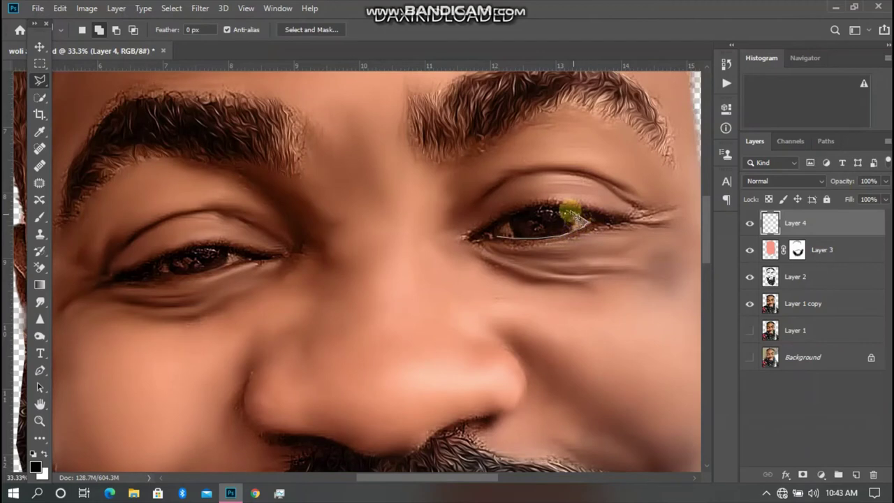
{"action": "left_click", "coordinate": [520, 209]}
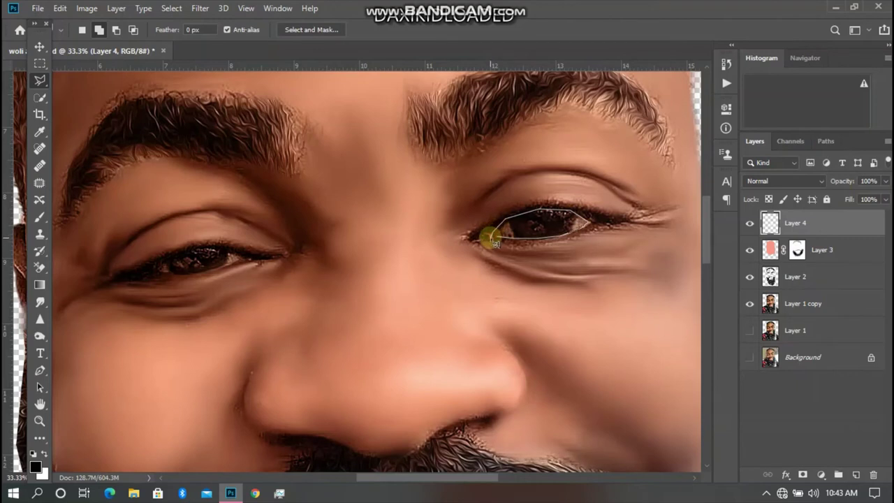
{"action": "left_click", "coordinate": [492, 239]}
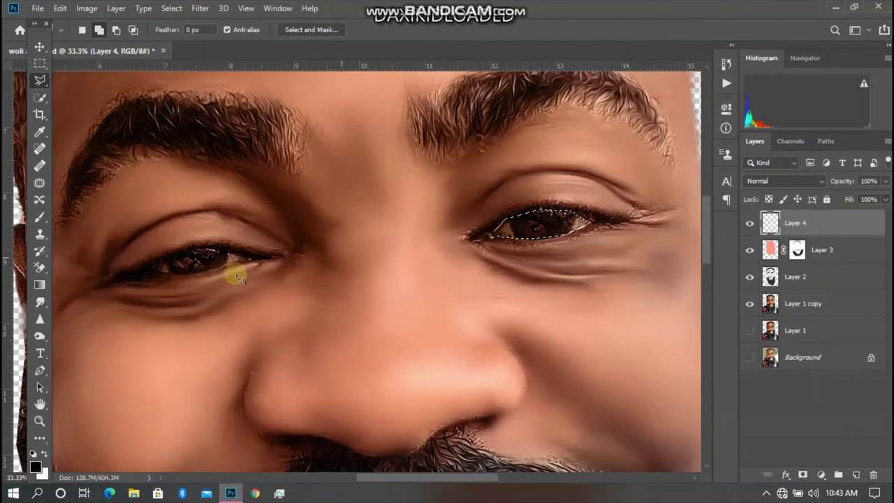
Begin outlining the left eye with three more selection points
{"action": "left_click", "coordinate": [160, 273]}
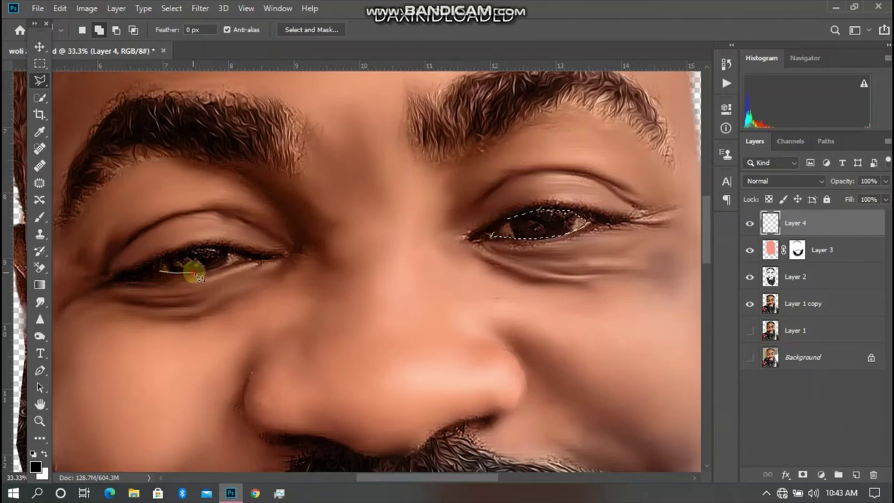
{"action": "left_click", "coordinate": [208, 273]}
{"action": "left_click", "coordinate": [219, 268]}
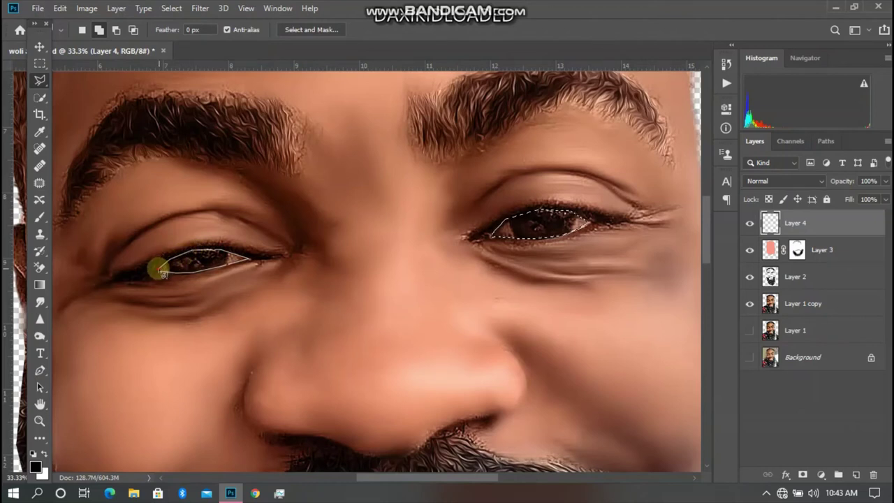
Fill the two eye selections with solid white (ffffff)
{"action": "right_click", "coordinate": [203, 271]}
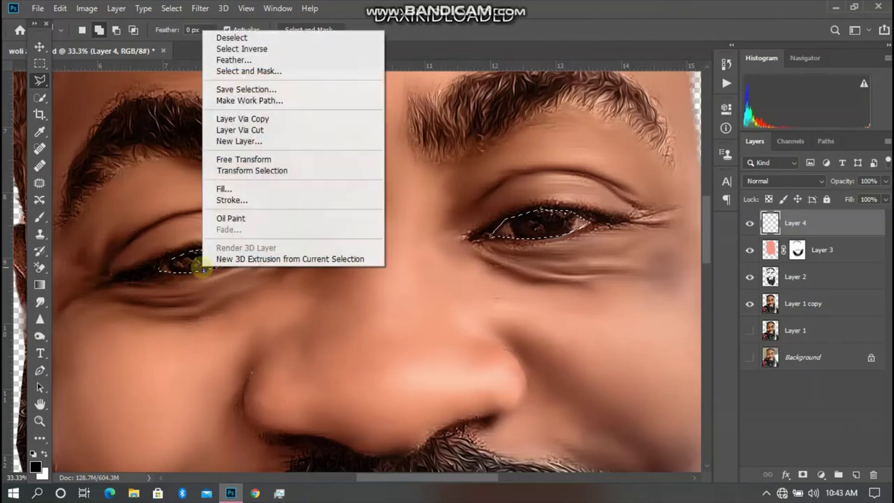
{"action": "left_click", "coordinate": [294, 189]}
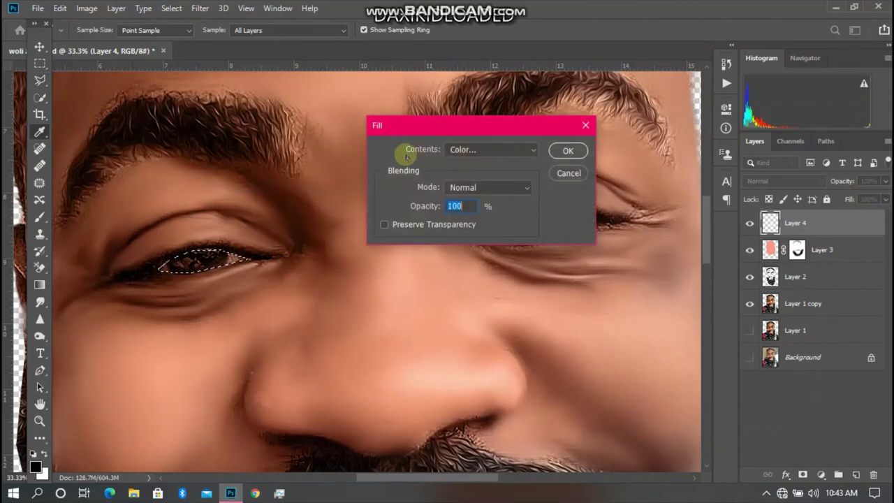
{"action": "left_click", "coordinate": [491, 148]}
{"action": "left_click", "coordinate": [475, 184]}
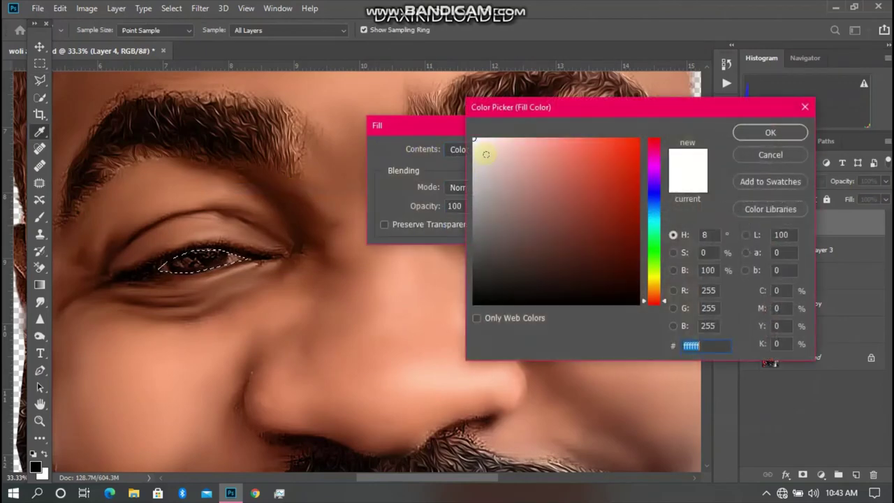
{"action": "left_click", "coordinate": [770, 132]}
{"action": "left_click", "coordinate": [568, 151]}
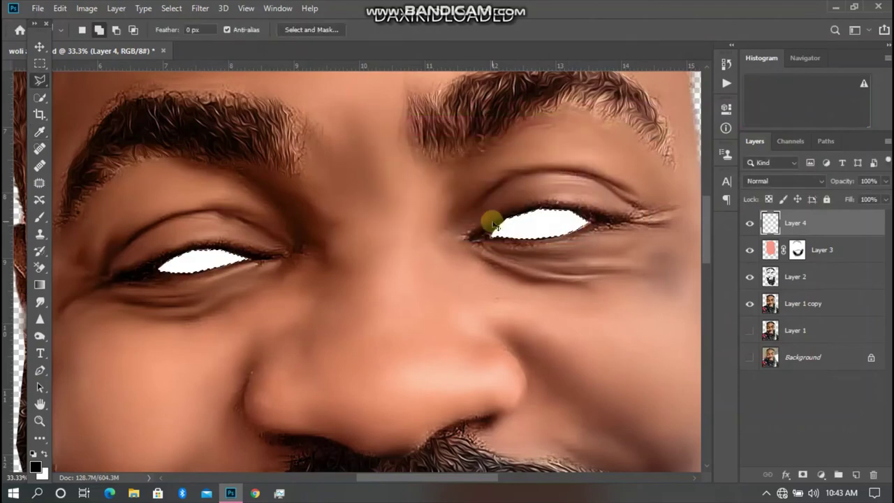
{"action": "key", "text": "ctrl+minus"}
{"action": "key", "text": "ctrl+minus"}
{"action": "key", "text": "ctrl+minus"}
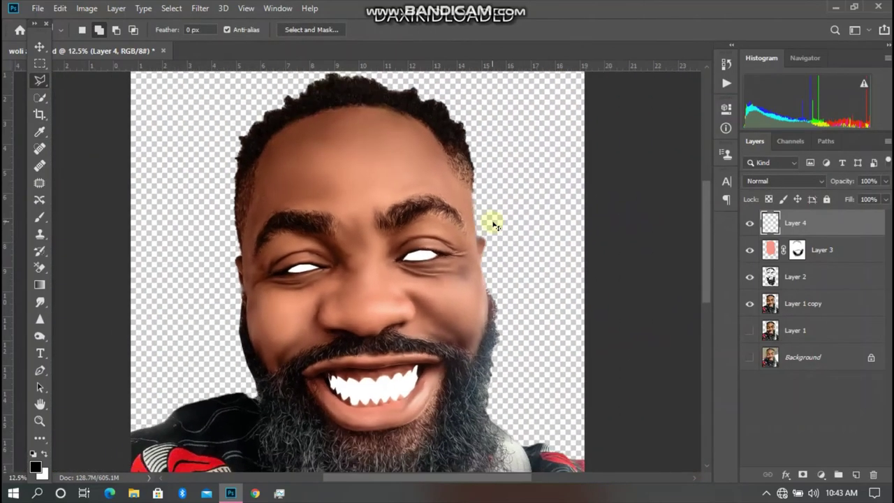
{"action": "key", "text": "ctrl+minus"}
{"action": "key", "text": "ctrl+minus"}
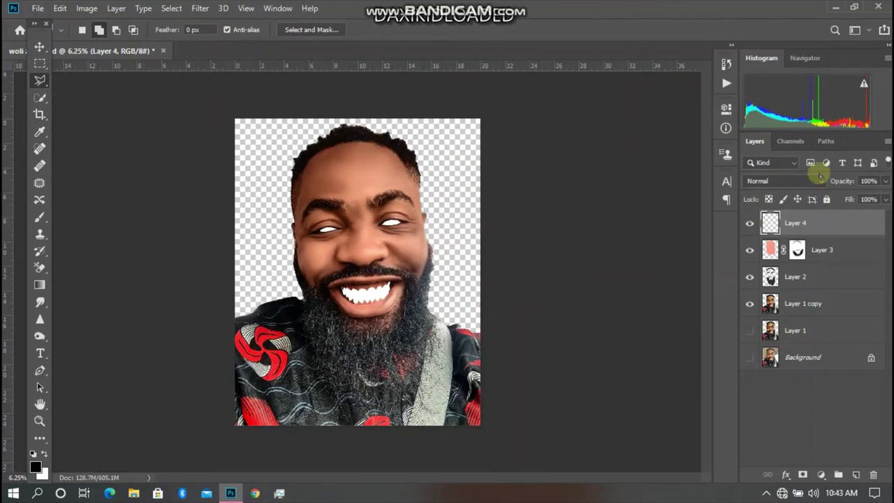
Set Layer 4's blend mode to Color and zoom in to check the teeth and eyes
{"action": "left_click", "coordinate": [812, 181]}
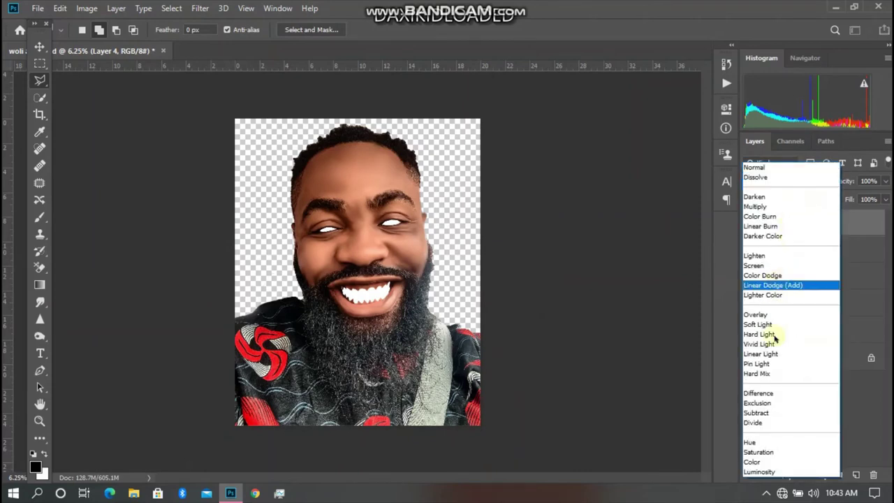
{"action": "left_click", "coordinate": [766, 461]}
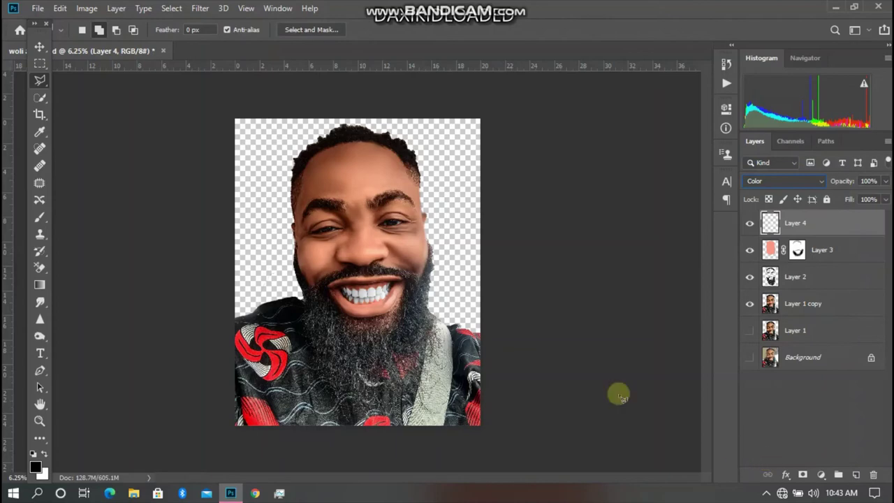
{"action": "key", "text": "ctrl+plus"}
{"action": "key", "text": "ctrl+plus"}
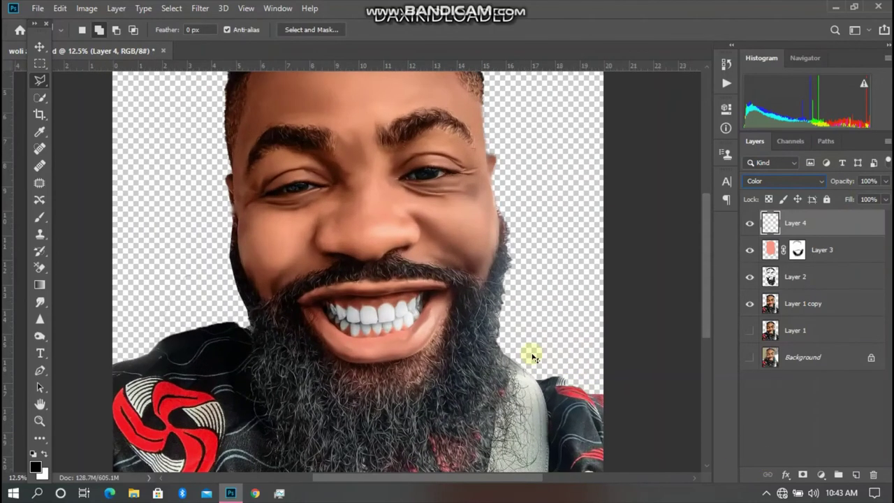
{"action": "key", "text": "ctrl+plus"}
{"action": "key", "text": "ctrl+minus"}
{"action": "key", "text": "ctrl+minus"}
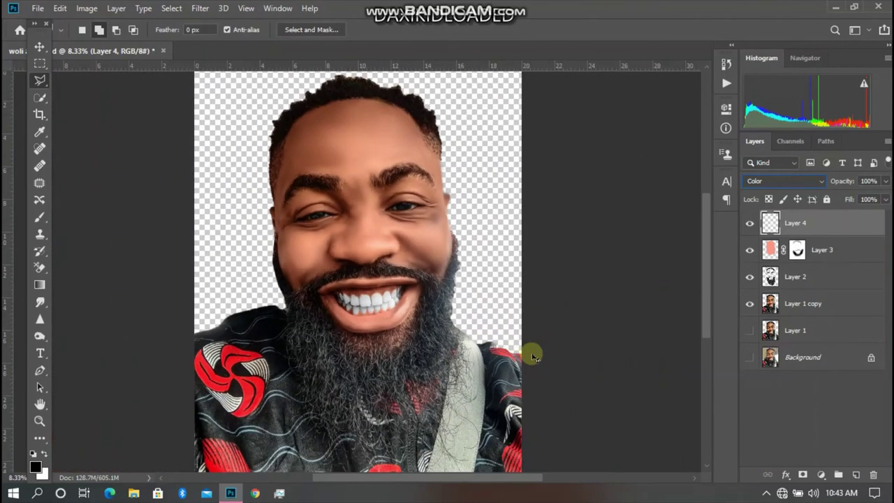
{"action": "key", "text": "ctrl+minus"}
{"action": "key", "text": "ctrl+plus"}
{"action": "key", "text": "ctrl+plus"}
{"action": "key", "text": "ctrl+plus"}
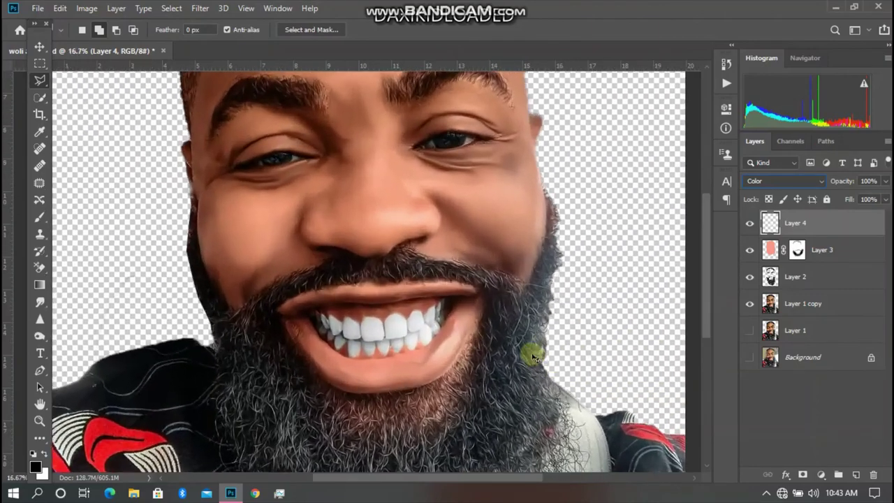
{"action": "key", "text": "ctrl+minus"}
{"action": "key", "text": "ctrl+plus"}
{"action": "key", "text": "ctrl+plus"}
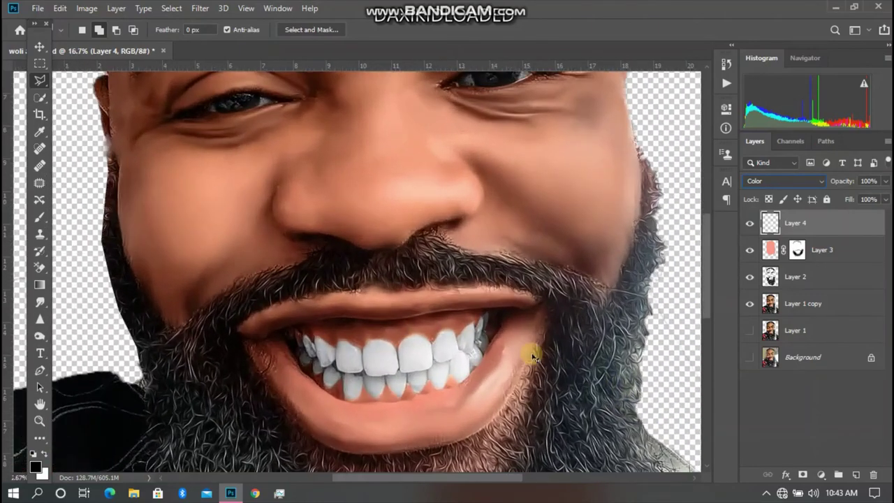
{"action": "key", "text": "ctrl+plus"}
{"action": "key", "text": "ctrl+plus"}
{"action": "key", "text": "ctrl+minus"}
{"action": "key", "text": "ctrl+minus"}
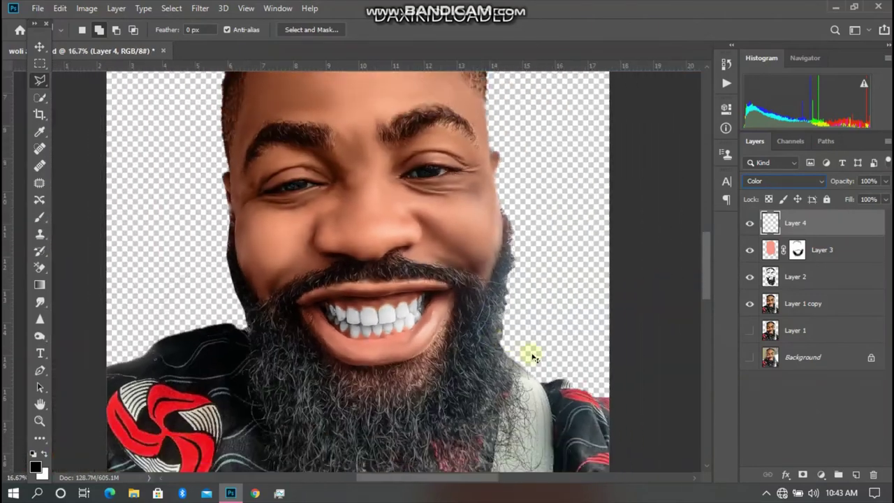
{"action": "key", "text": "ctrl+minus"}
{"action": "left_click", "coordinate": [818, 278]}
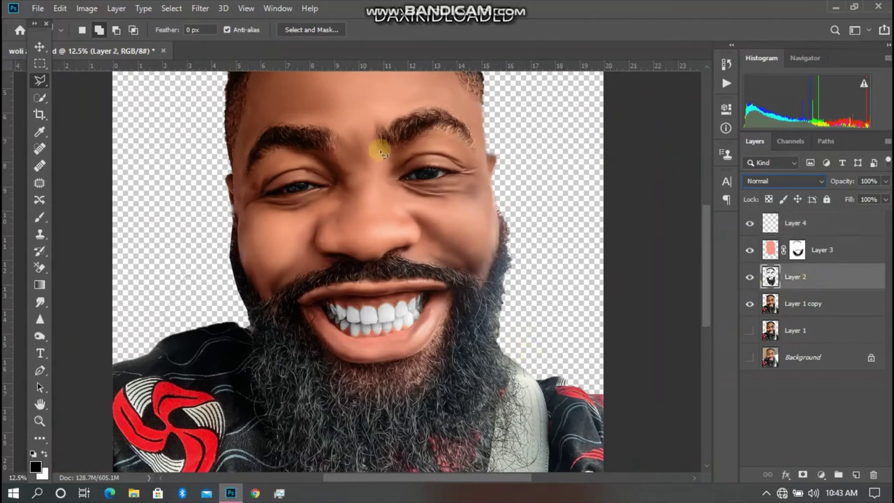
{"action": "left_click", "coordinate": [201, 8]}
{"action": "left_click", "coordinate": [214, 22]}
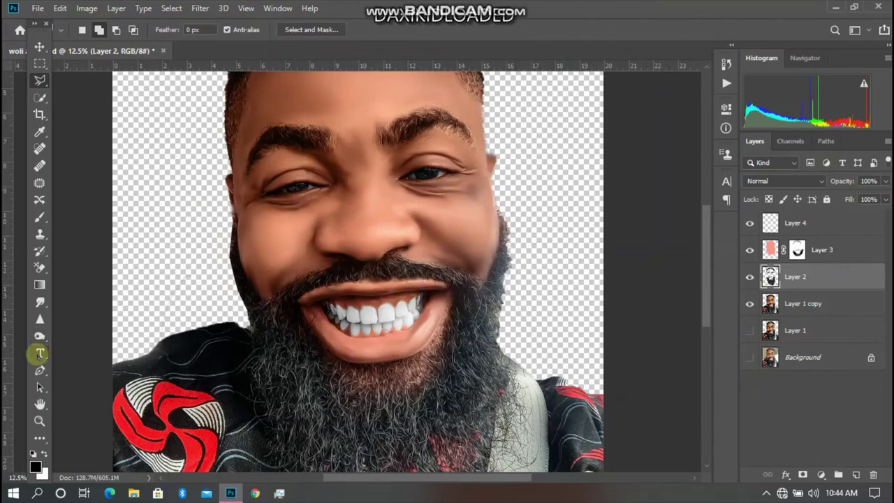
Switch to the Smudge tool with a 200 px bristle brush and smudge the beard's left edge
{"action": "right_click", "coordinate": [40, 302]}
{"action": "left_click", "coordinate": [91, 312]}
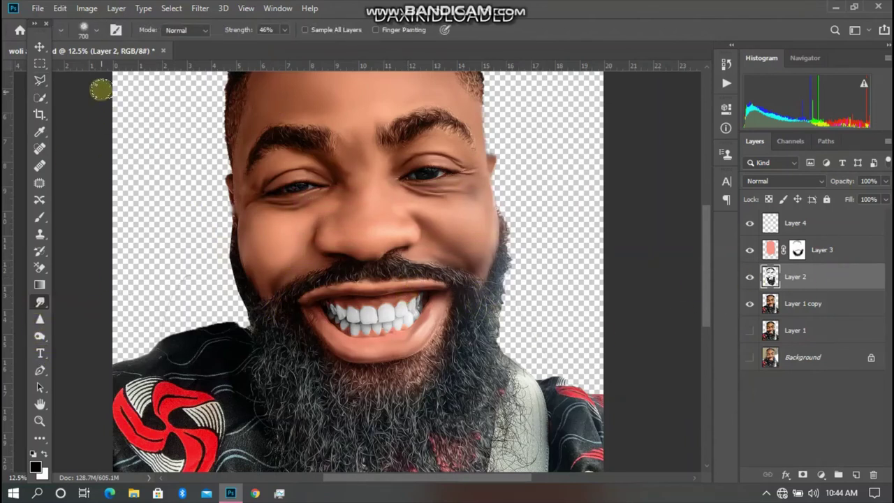
{"action": "left_click", "coordinate": [96, 30]}
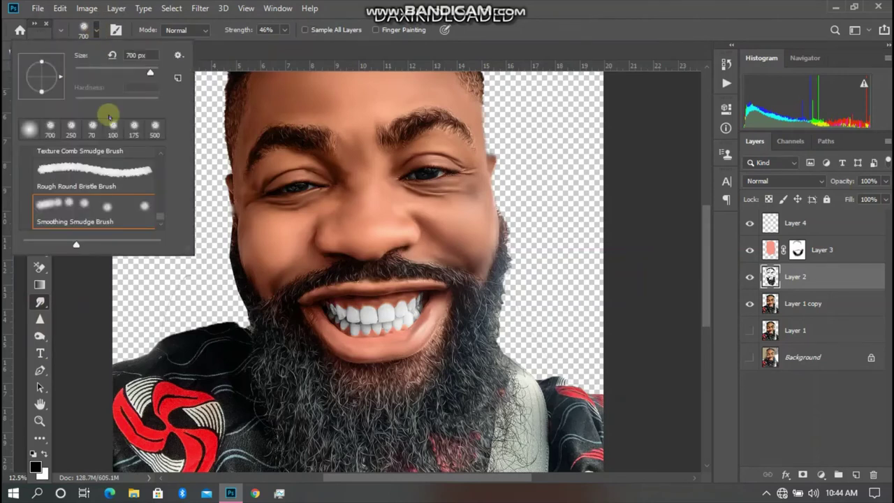
{"action": "left_click", "coordinate": [116, 184]}
{"action": "left_click", "coordinate": [374, 325]}
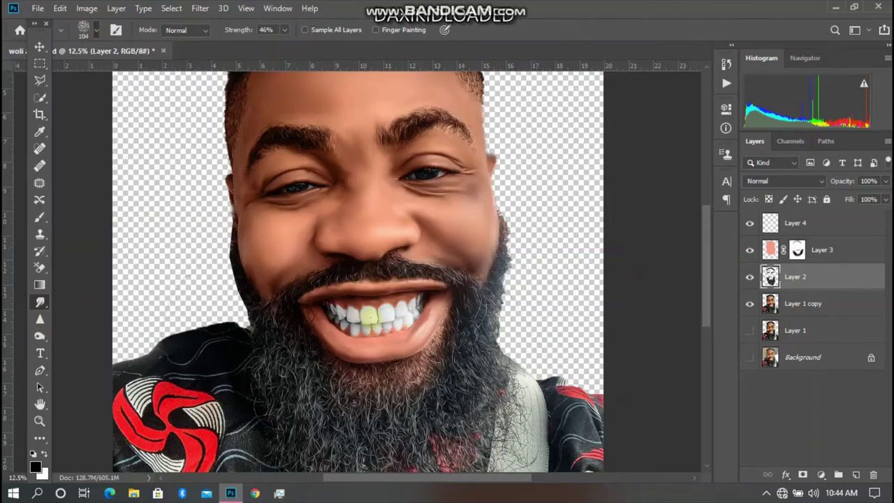
{"action": "key", "text": "bracketright"}
{"action": "key", "text": "bracketright"}
{"action": "key", "text": "bracketright"}
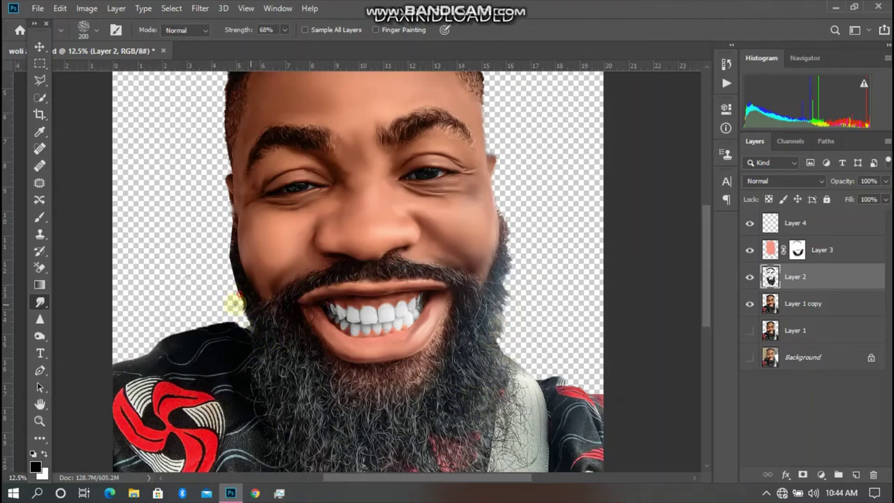
{"action": "left_click_drag", "start_coordinate": [236, 303], "coordinate": [231, 281]}
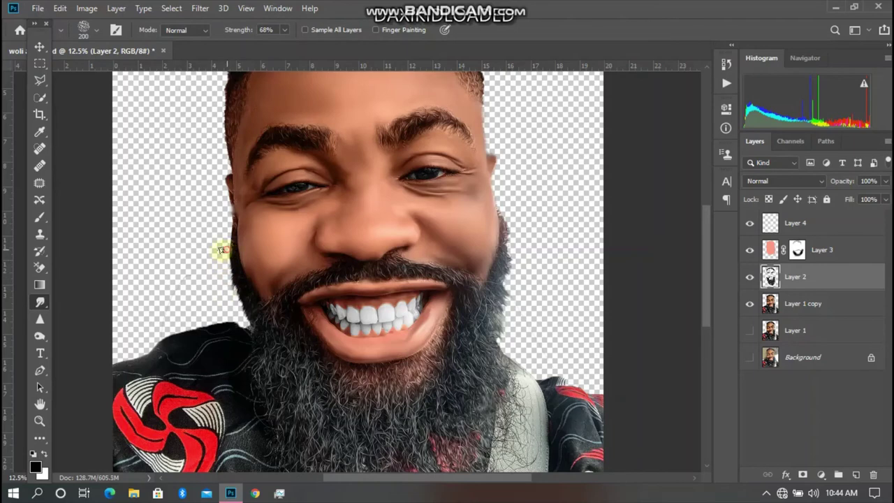
{"action": "key", "text": "ctrl+minus"}
{"action": "key", "text": "ctrl+minus"}
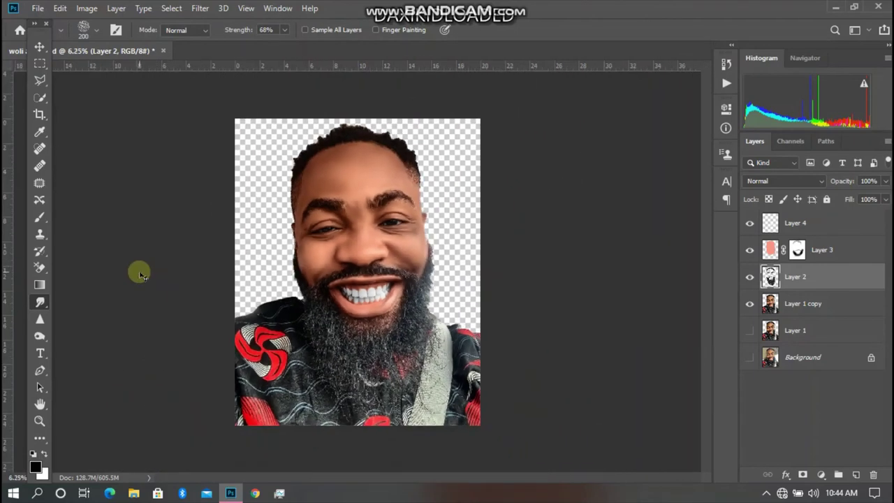
{"action": "key", "text": "ctrl+minus"}
{"action": "key", "text": "ctrl+plus"}
{"action": "key", "text": "ctrl+plus"}
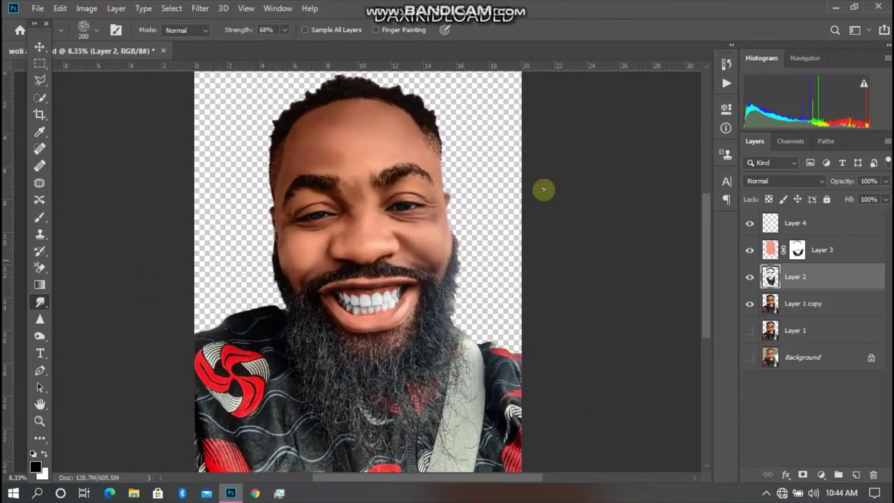
Use the Smoothing Smudge preset at 18% strength to smooth Layer 1 copy's forehead
{"action": "left_click", "coordinate": [94, 28]}
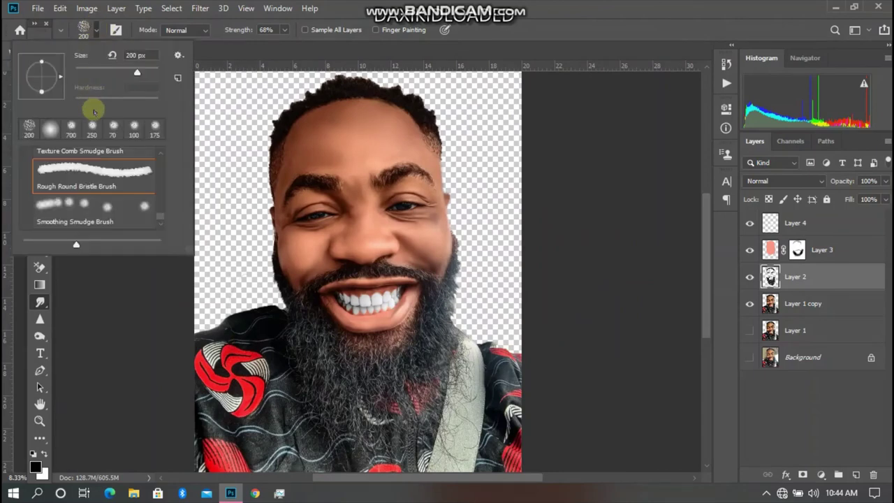
{"action": "left_click", "coordinate": [88, 210]}
{"action": "left_click", "coordinate": [266, 227]}
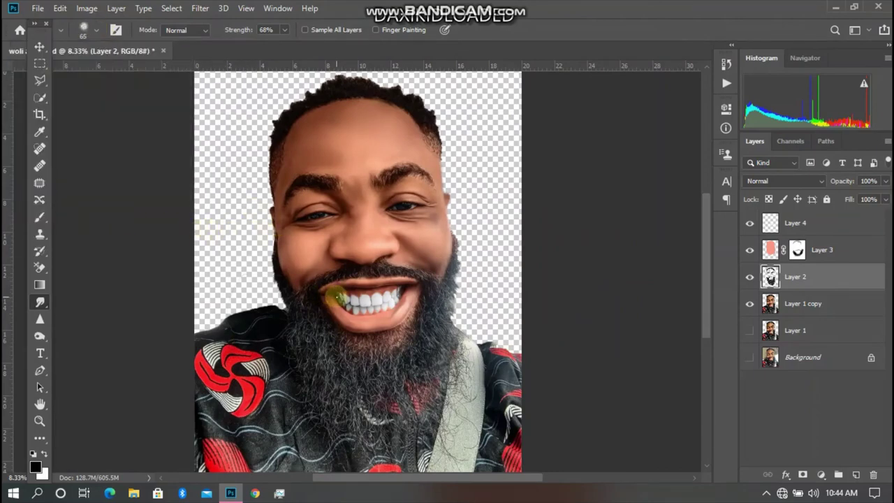
{"action": "key", "text": "ctrl+plus"}
{"action": "key", "text": "ctrl+minus"}
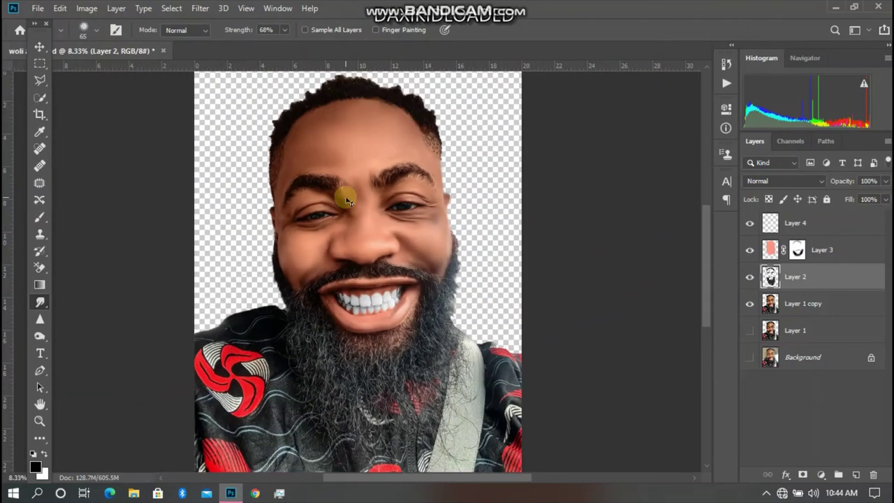
{"action": "left_click", "coordinate": [285, 29]}
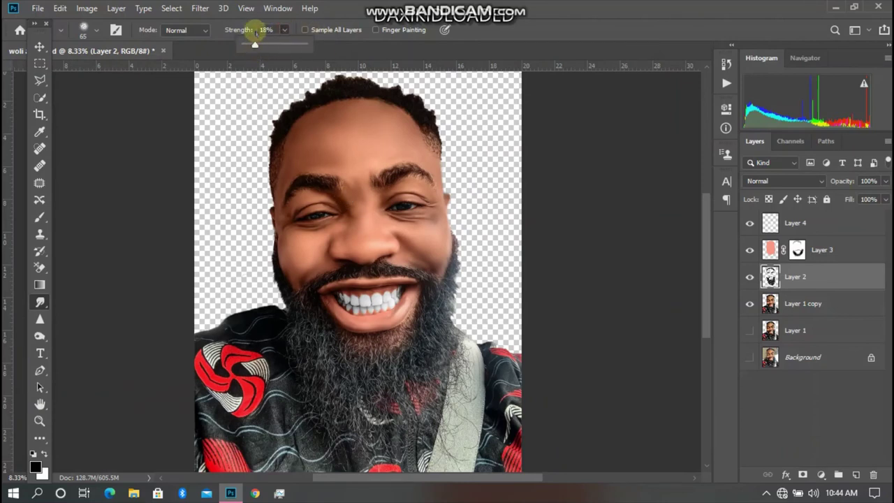
{"action": "left_click", "coordinate": [299, 68]}
{"action": "key", "text": "bracketright"}
{"action": "key", "text": "bracketright"}
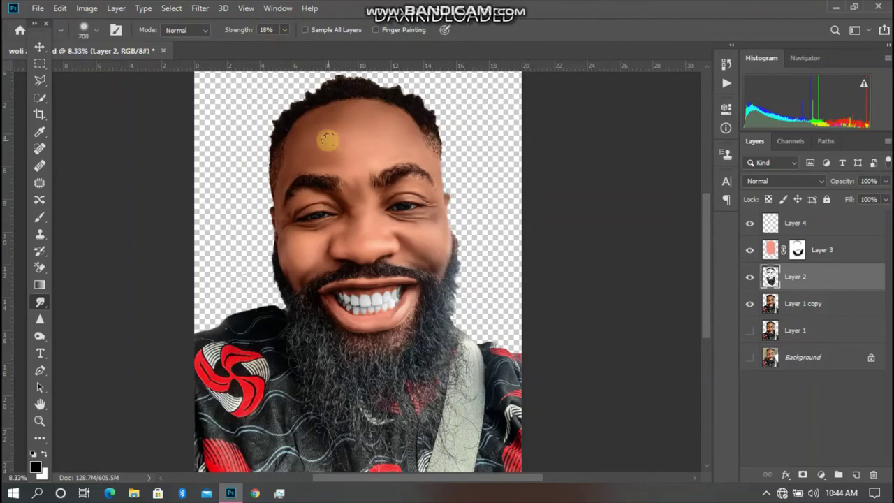
{"action": "left_click", "coordinate": [817, 303]}
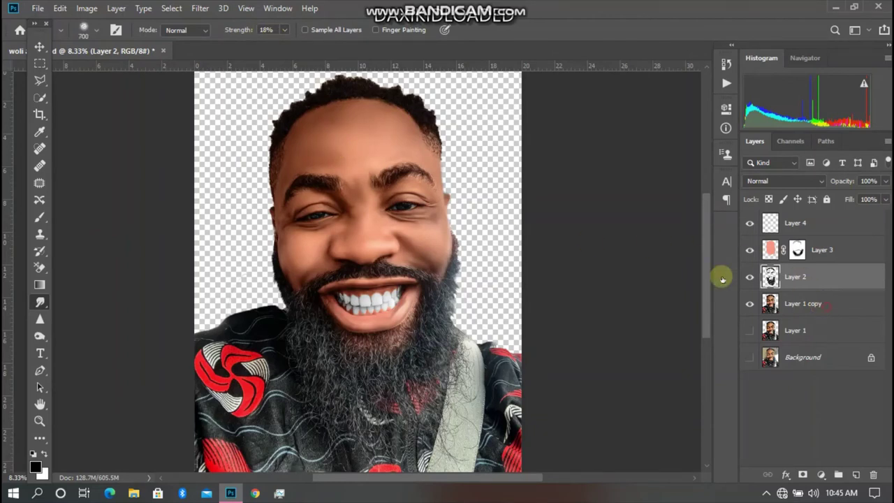
{"action": "mouse_move", "coordinate": [331, 139]}
{"action": "left_mouse_down"}
{"action": "mouse_move", "coordinate": [310, 144]}
{"action": "mouse_move", "coordinate": [395, 135]}
{"action": "mouse_move", "coordinate": [341, 124]}
{"action": "mouse_move", "coordinate": [325, 144]}
{"action": "mouse_move", "coordinate": [342, 138]}
{"action": "mouse_move", "coordinate": [342, 120]}
{"action": "mouse_move", "coordinate": [335, 150]}
{"action": "mouse_move", "coordinate": [359, 135]}
{"action": "mouse_move", "coordinate": [403, 139]}
{"action": "mouse_move", "coordinate": [368, 158]}
{"action": "mouse_move", "coordinate": [352, 205]}
{"action": "mouse_move", "coordinate": [358, 211]}
{"action": "left_mouse_up"}
{"action": "key", "text": "bracketleft"}
{"action": "key", "text": "bracketleft"}
{"action": "key", "text": "bracketleft"}
{"action": "key", "text": "bracketleft"}
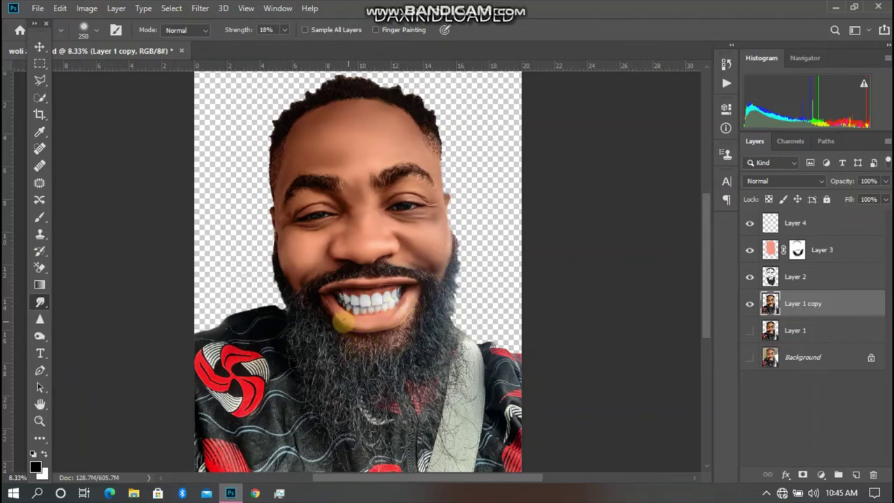
Make Layer 1 and Layer 1 copy both visible and fit the portrait in view
{"action": "left_click", "coordinate": [749, 303]}
{"action": "left_click", "coordinate": [750, 330]}
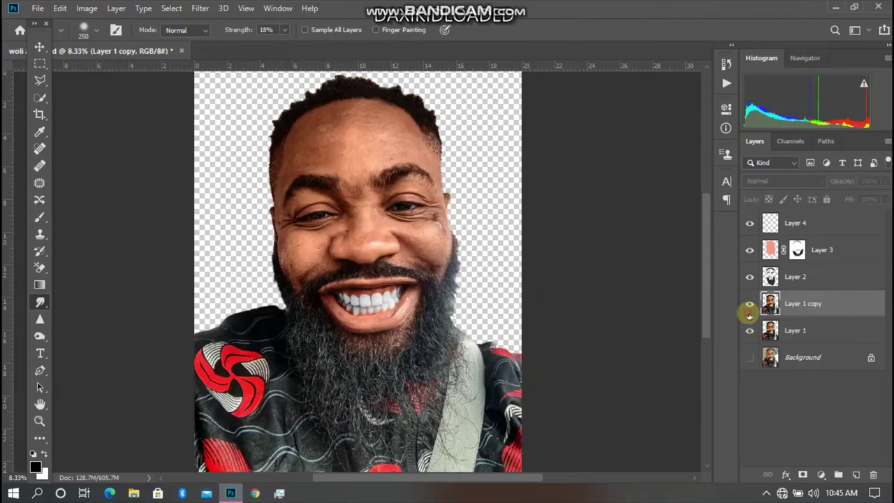
{"action": "left_click", "coordinate": [749, 305]}
{"action": "left_click", "coordinate": [749, 306]}
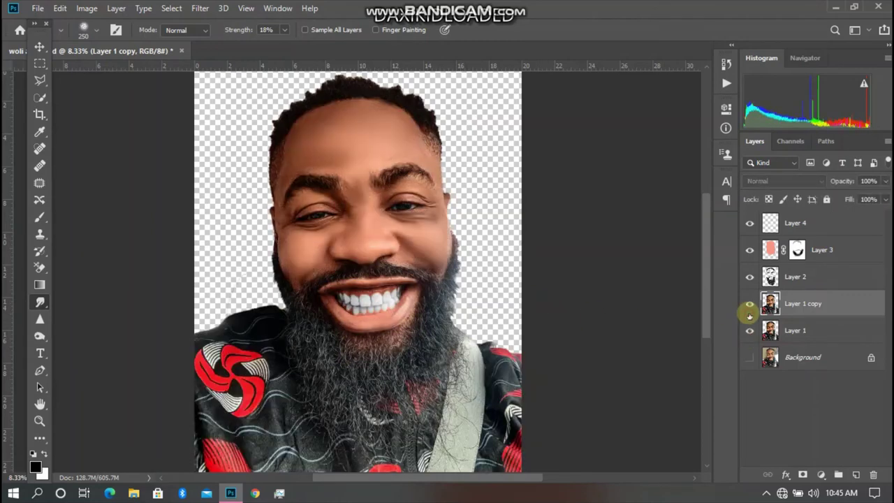
{"action": "key", "text": "ctrl+minus"}
{"action": "key", "text": "ctrl+plus"}
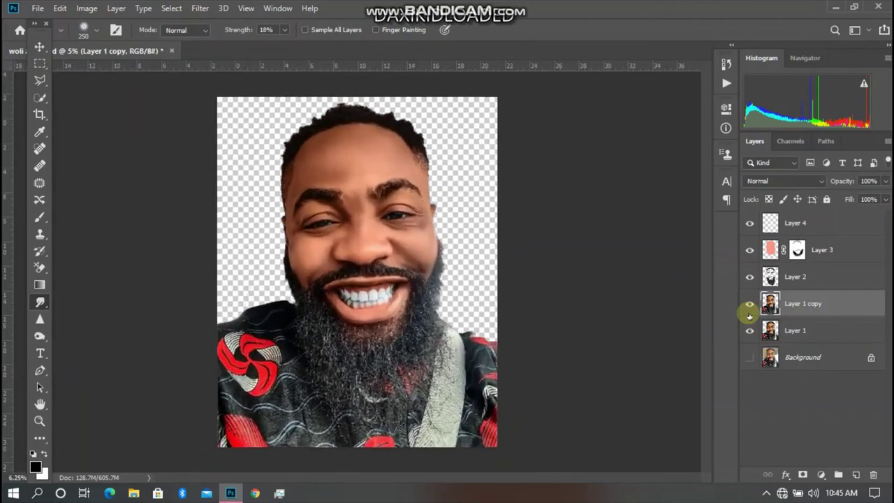
{"action": "key", "text": "ctrl+plus"}
{"action": "key", "text": "ctrl+minus"}
{"action": "key", "text": "ctrl+minus"}
{"action": "key", "text": "ctrl+minus"}
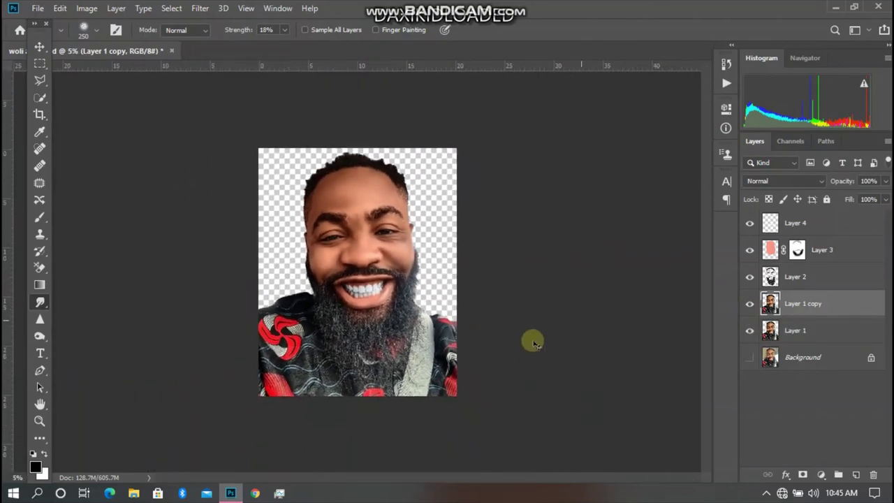
{"action": "key", "text": "ctrl+plus"}
{"action": "key", "text": "ctrl+plus"}
{"action": "key", "text": "ctrl+minus"}
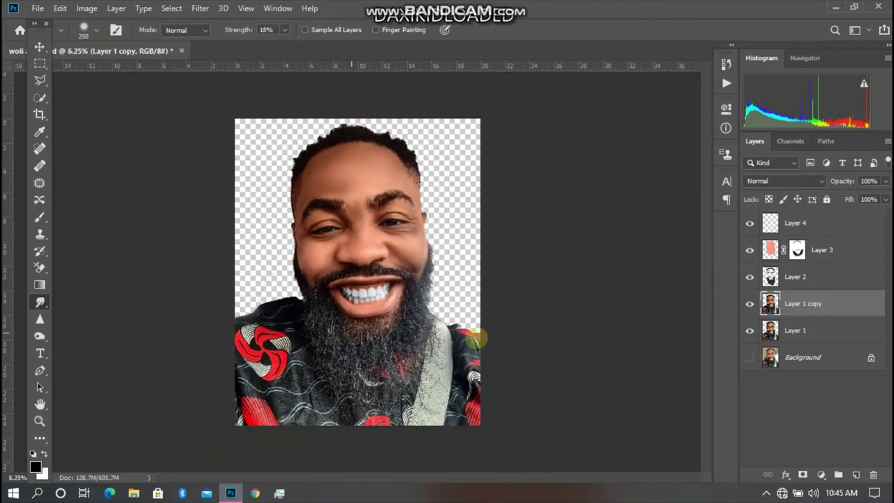
{"action": "key", "text": "ctrl+plus"}
{"action": "key", "text": "ctrl+plus"}
{"action": "key", "text": "ctrl+plus"}
{"action": "key", "text": "ctrl+minus"}
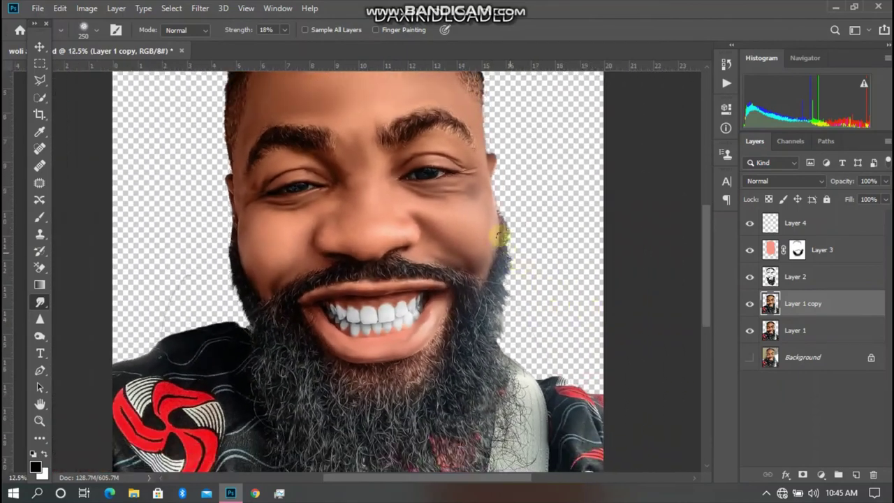
{"action": "scroll", "coordinate": [498, 235], "scroll_direction": "up", "scroll_amount": 3}
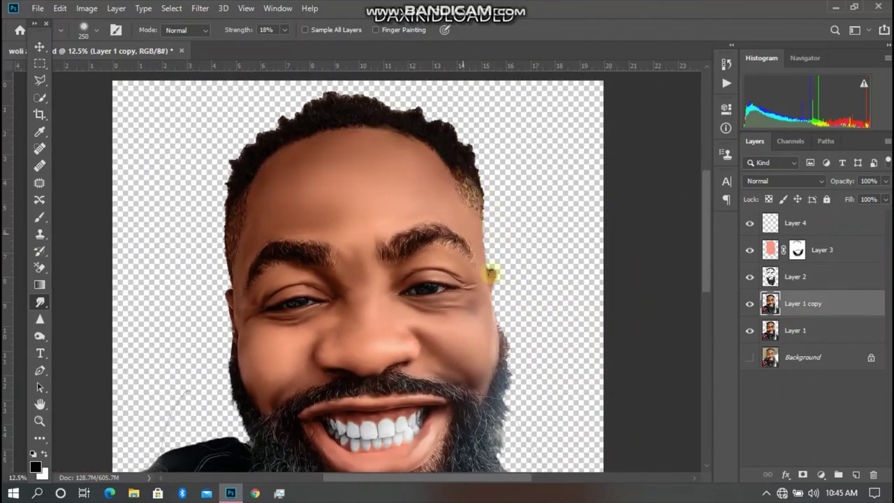
{"action": "key", "text": "ctrl+minus"}
{"action": "key", "text": "ctrl+minus"}
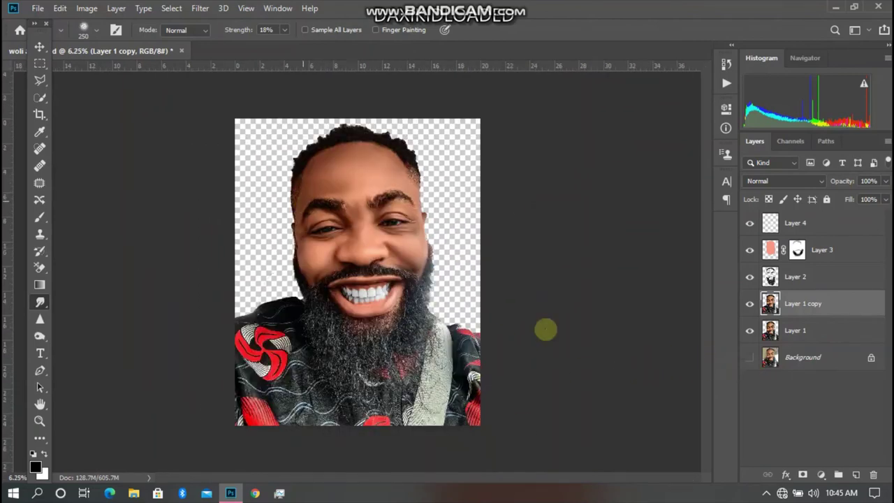
Group Layer 4 through Layer 1 into Group 1
{"action": "left_click", "coordinate": [816, 224]}
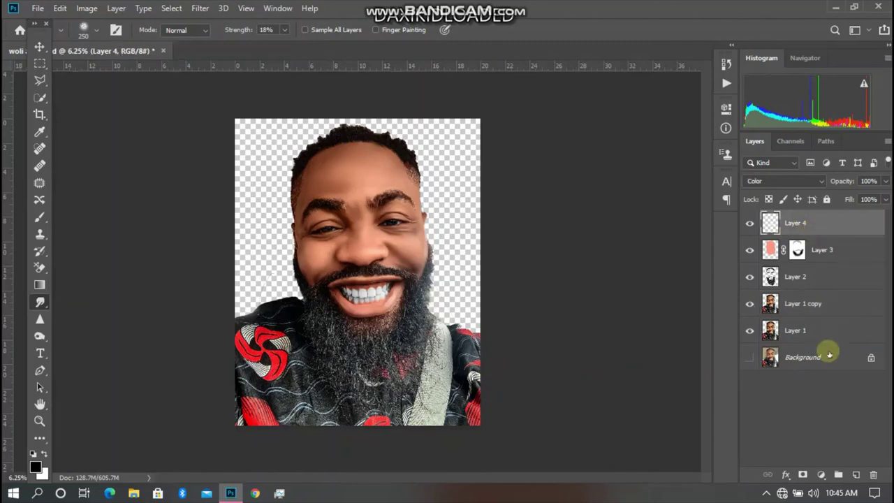
{"action": "left_click", "coordinate": [830, 326], "text": "shift"}
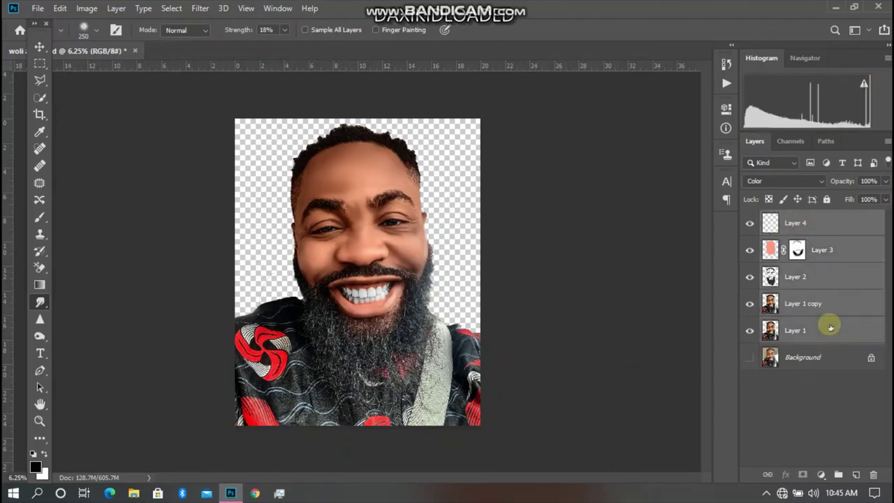
{"action": "key", "text": "ctrl+g"}
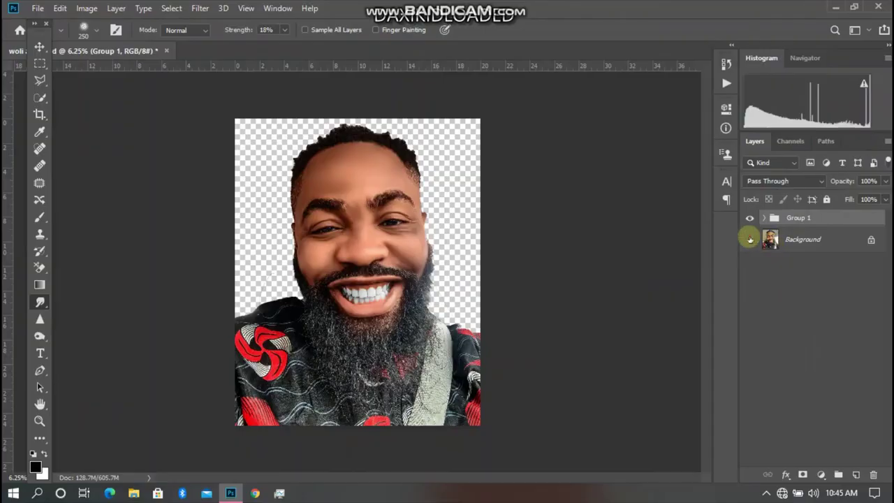
Show the original Background and toggle Group 1 to compare before and after
{"action": "left_click", "coordinate": [749, 240]}
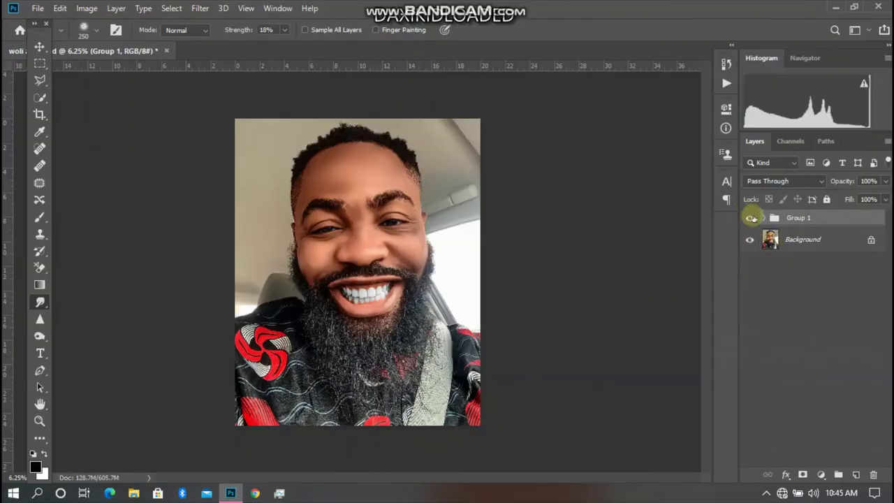
{"action": "left_click", "coordinate": [751, 218]}
{"action": "left_click", "coordinate": [751, 218]}
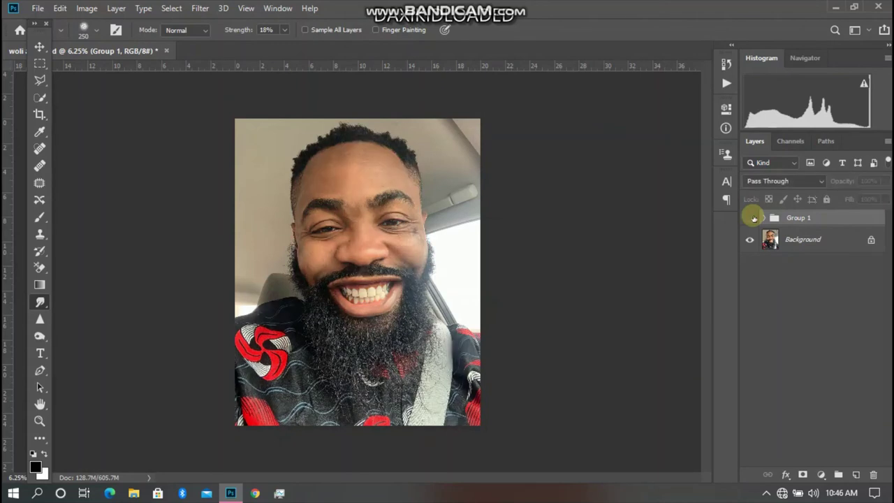
{"action": "left_click", "coordinate": [750, 218]}
{"action": "left_click", "coordinate": [750, 218]}
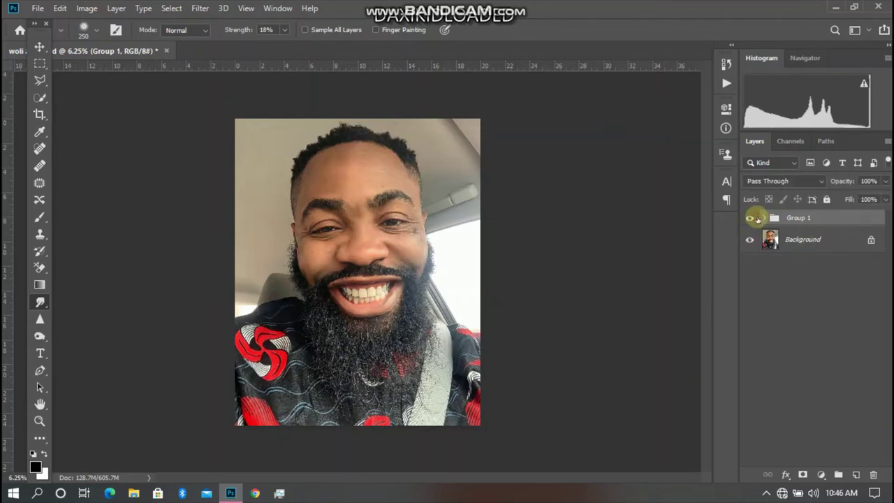
{"action": "left_click", "coordinate": [805, 241]}
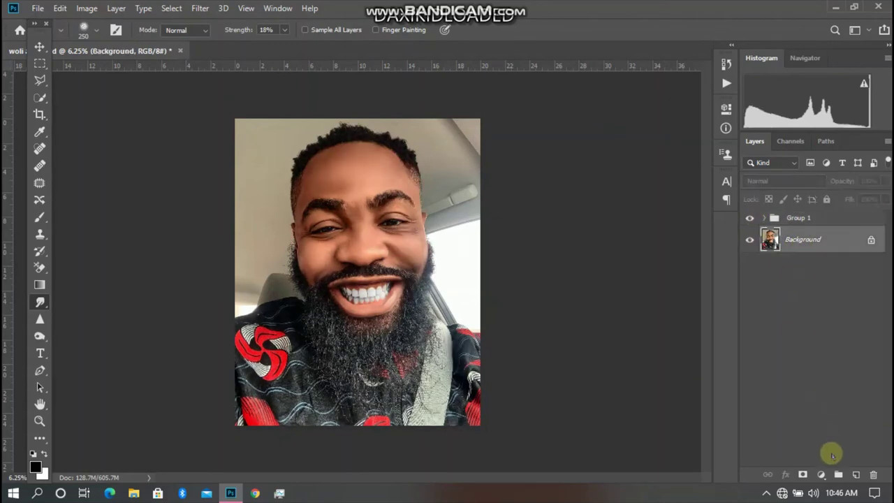
{"action": "left_click", "coordinate": [821, 475]}
Add a white solid Color Fill layer as the backdrop
{"action": "left_click", "coordinate": [809, 246]}
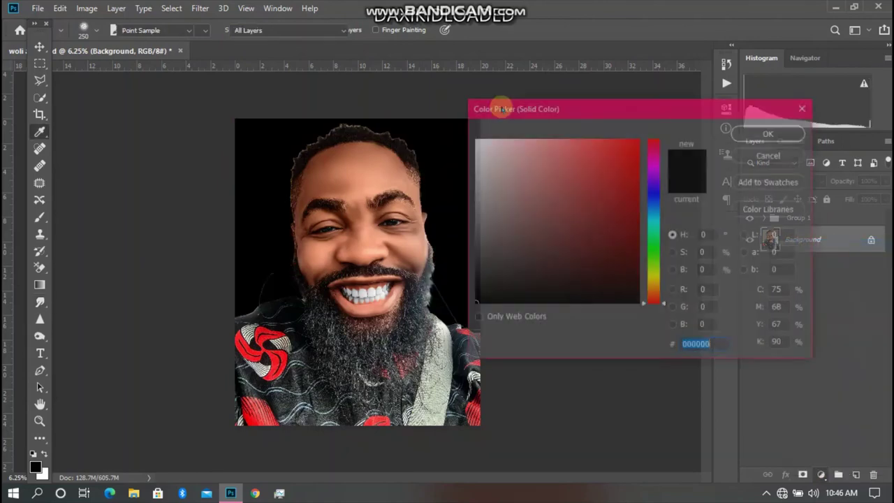
{"action": "left_click_drag", "start_coordinate": [564, 167], "coordinate": [399, 100]}
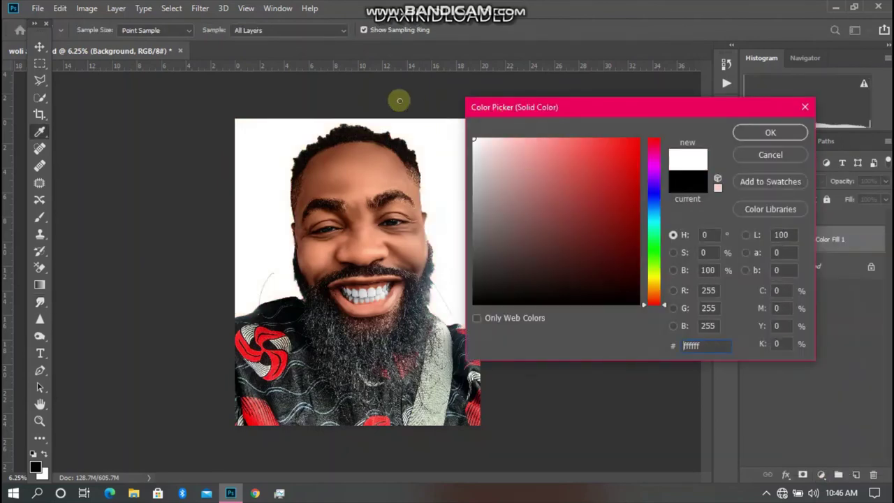
{"action": "left_click", "coordinate": [766, 133]}
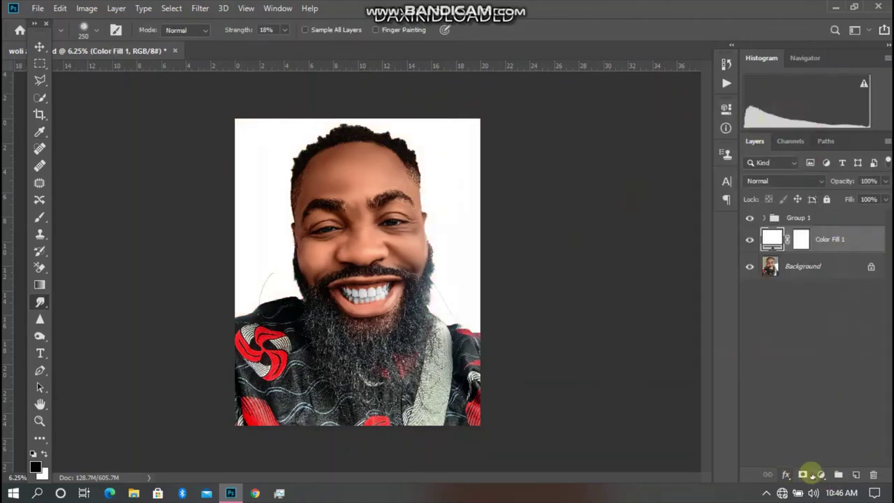
Add a Gradient Fill layer with Radial style and Reverse ticked
{"action": "left_click", "coordinate": [820, 474]}
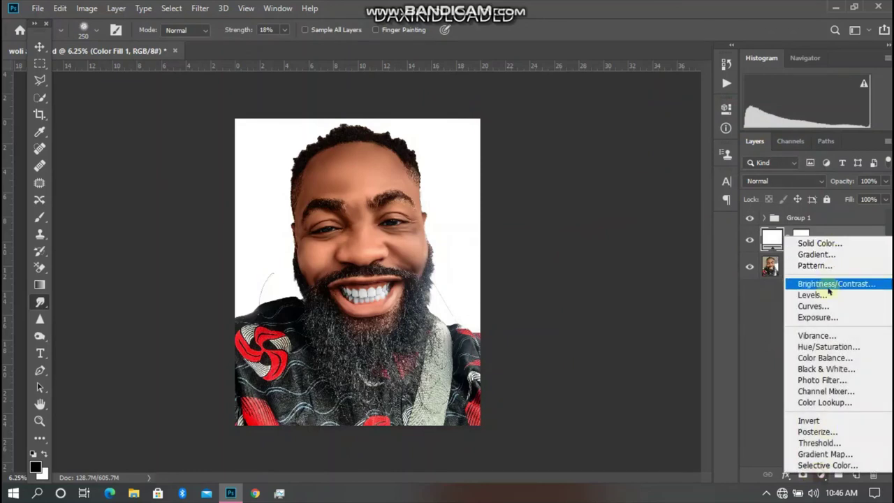
{"action": "left_click", "coordinate": [833, 257]}
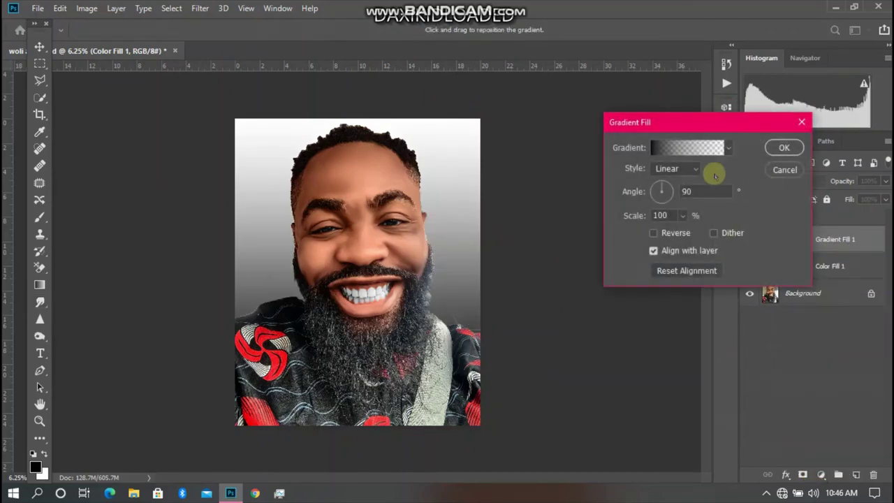
{"action": "left_click", "coordinate": [695, 168]}
{"action": "left_click", "coordinate": [663, 192]}
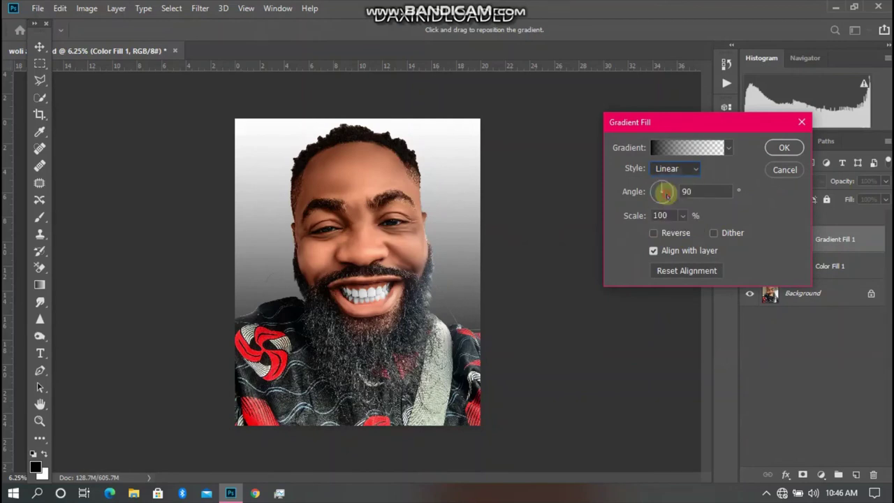
{"action": "left_click", "coordinate": [653, 232]}
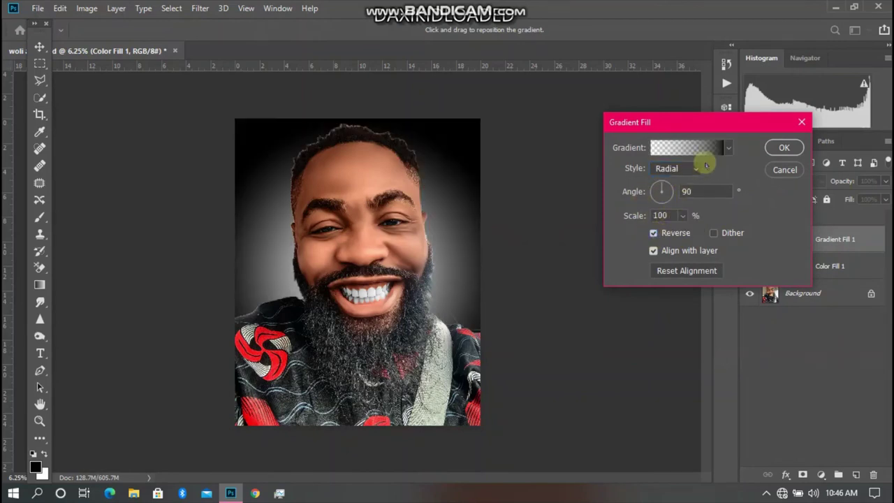
{"action": "left_click", "coordinate": [729, 147]}
{"action": "left_click", "coordinate": [720, 147]}
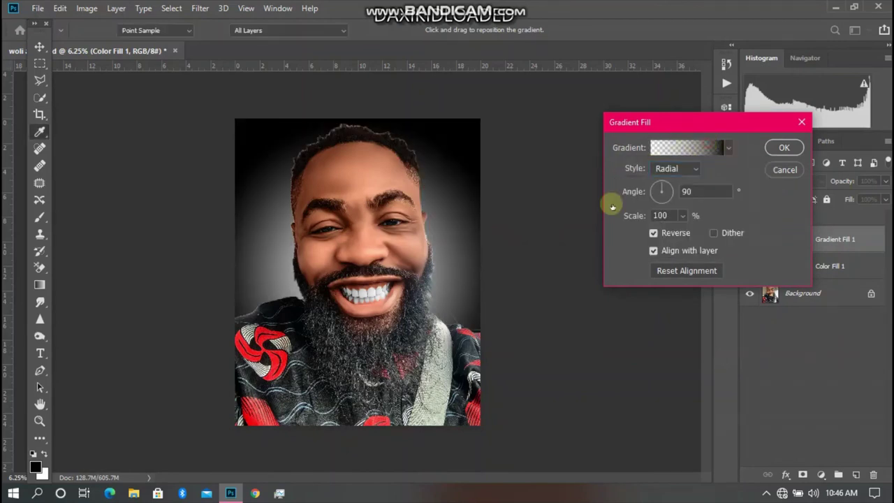
Make the gradient's left stop bright cyan and its right stop white, then apply
{"action": "double_click", "coordinate": [564, 303]}
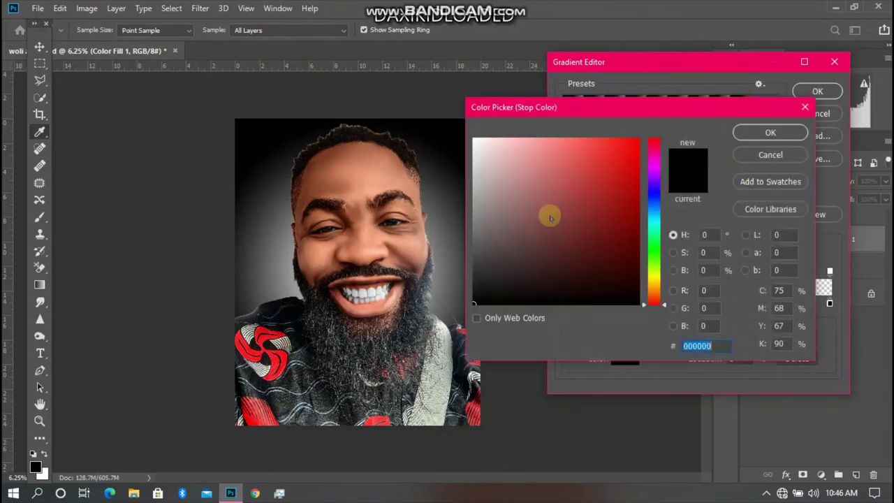
{"action": "left_click", "coordinate": [654, 224]}
{"action": "left_click_drag", "start_coordinate": [608, 197], "coordinate": [708, 116]}
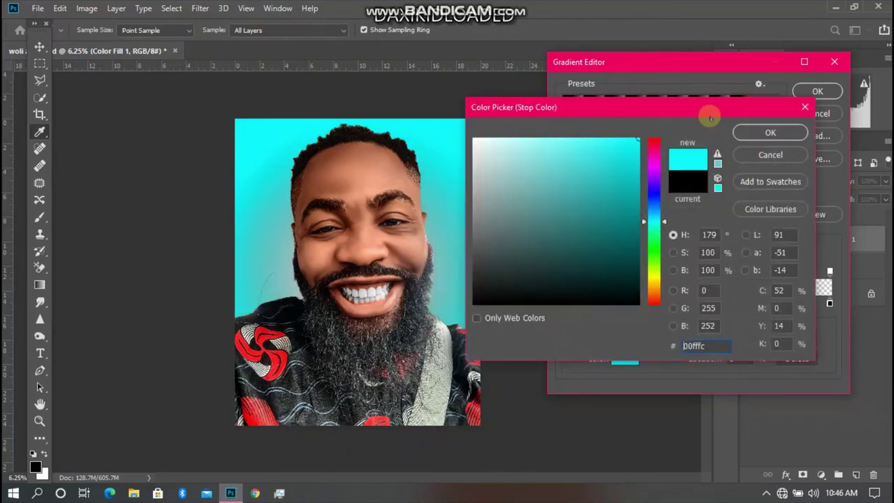
{"action": "left_click_drag", "start_coordinate": [614, 148], "coordinate": [602, 132]}
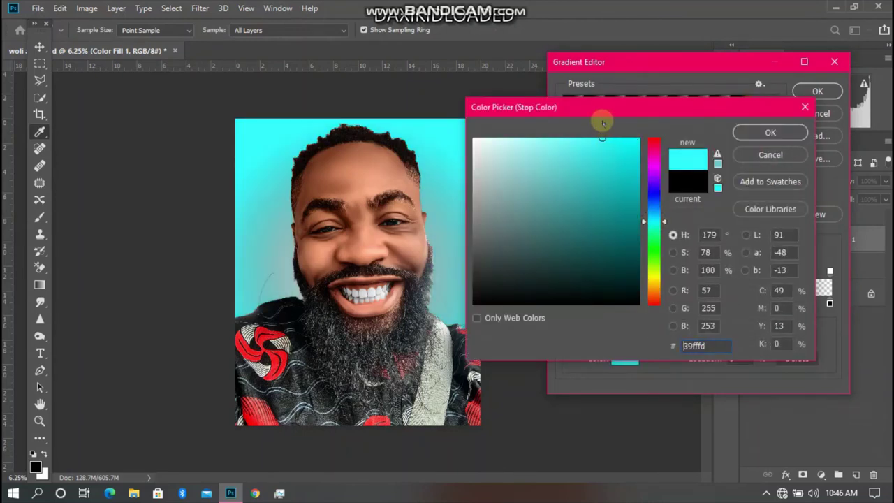
{"action": "left_click", "coordinate": [770, 132]}
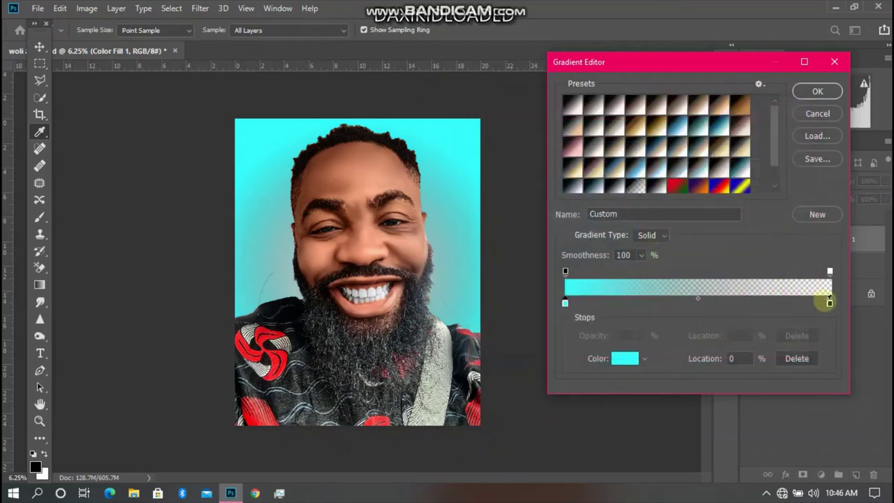
{"action": "double_click", "coordinate": [829, 303]}
{"action": "left_click_drag", "start_coordinate": [591, 181], "coordinate": [391, 81]}
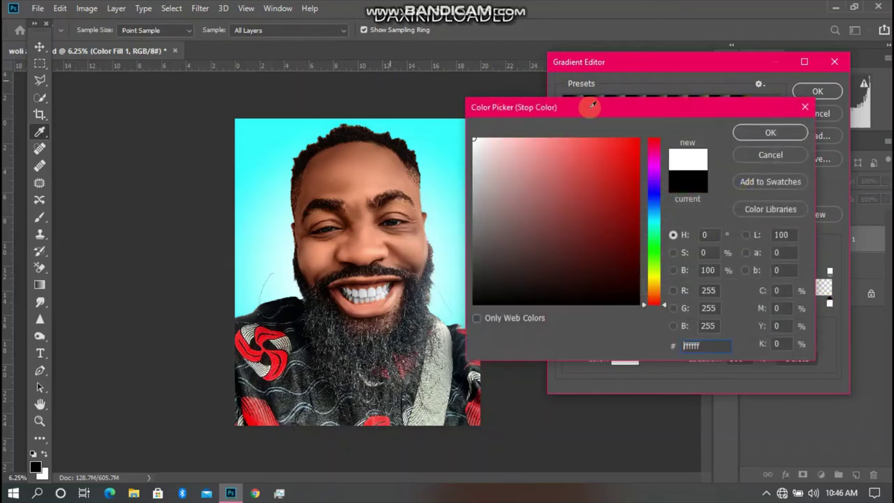
{"action": "left_click", "coordinate": [771, 132]}
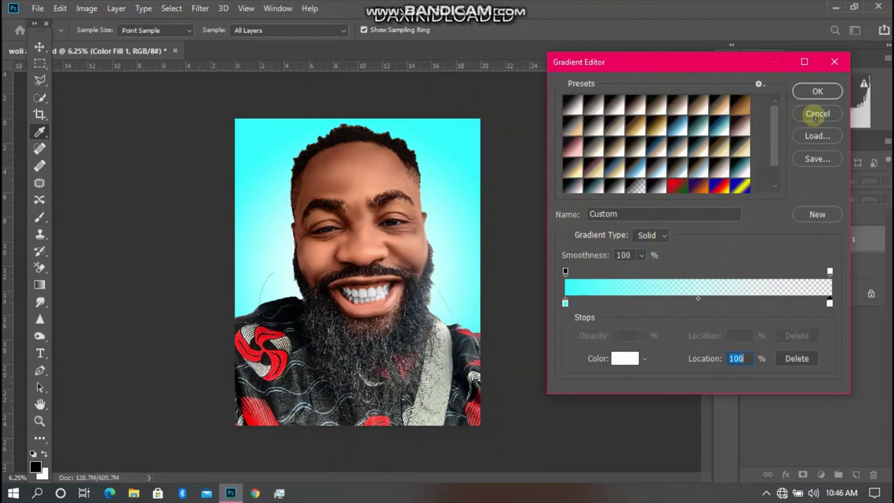
{"action": "left_click", "coordinate": [814, 90]}
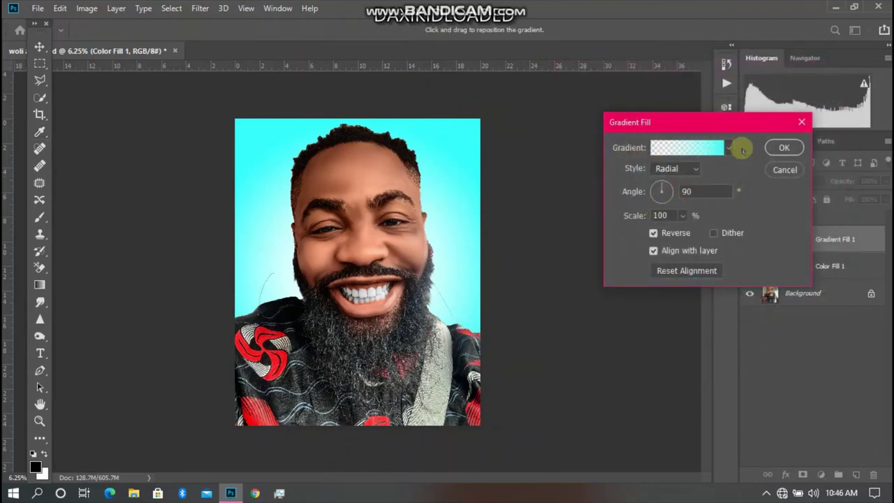
Darken the left stop to deep teal 079290 and commit the Gradient Fill
{"action": "left_click", "coordinate": [729, 148]}
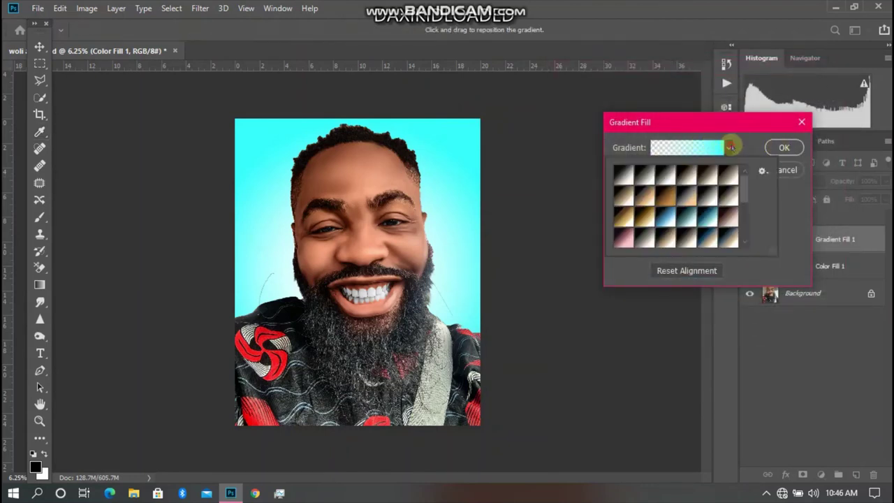
{"action": "left_click", "coordinate": [722, 146]}
{"action": "double_click", "coordinate": [563, 304]}
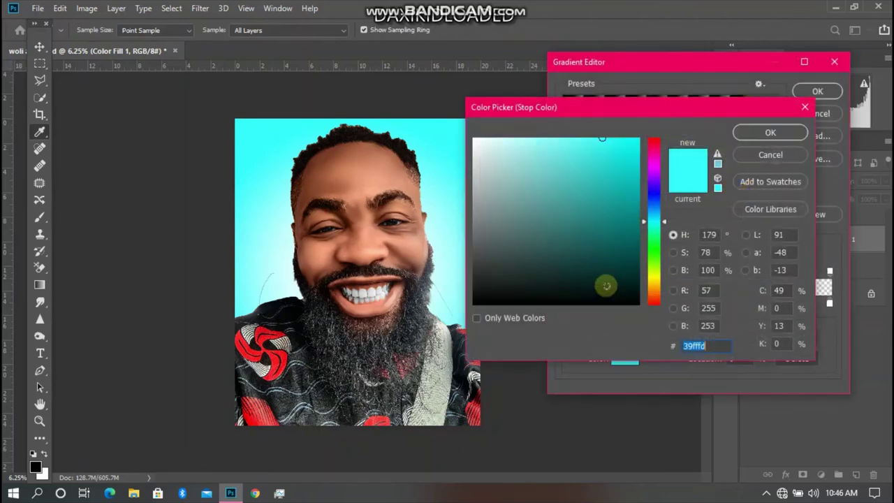
{"action": "left_click_drag", "start_coordinate": [625, 217], "coordinate": [631, 203]}
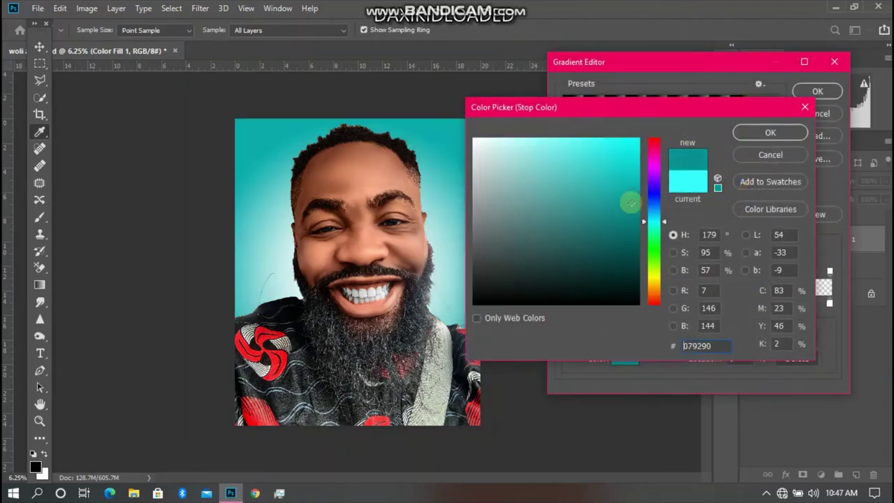
{"action": "left_click", "coordinate": [770, 132]}
{"action": "left_click", "coordinate": [817, 91]}
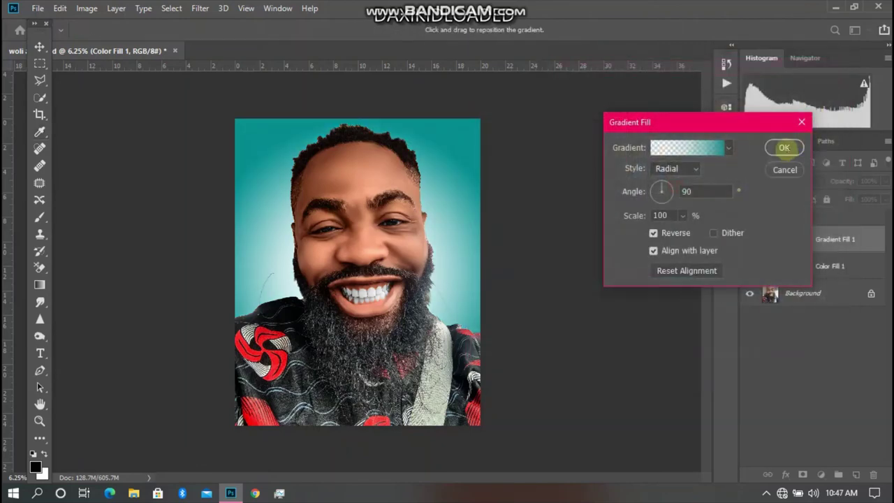
{"action": "left_click", "coordinate": [783, 147]}
Expand Group 1 and clip Layer 1 copy to Layer 1, leaving Layer 2 unclipped
{"action": "left_click", "coordinate": [765, 219]}
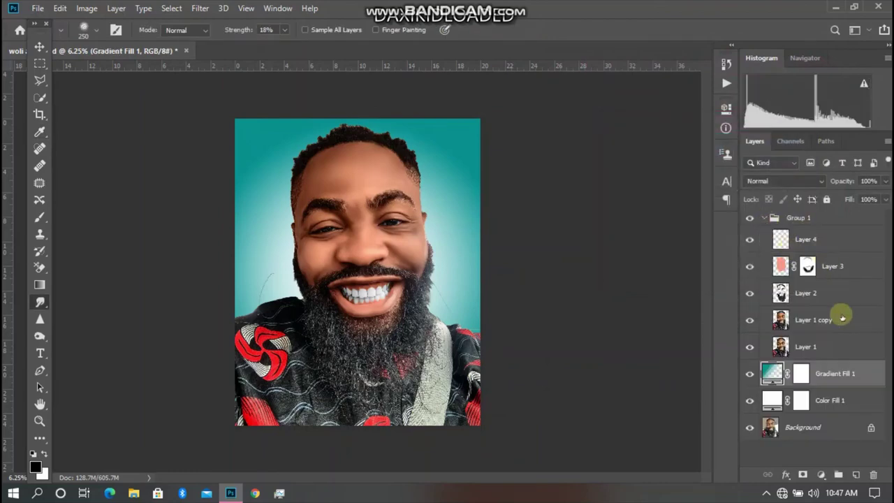
{"action": "right_click", "coordinate": [829, 330]}
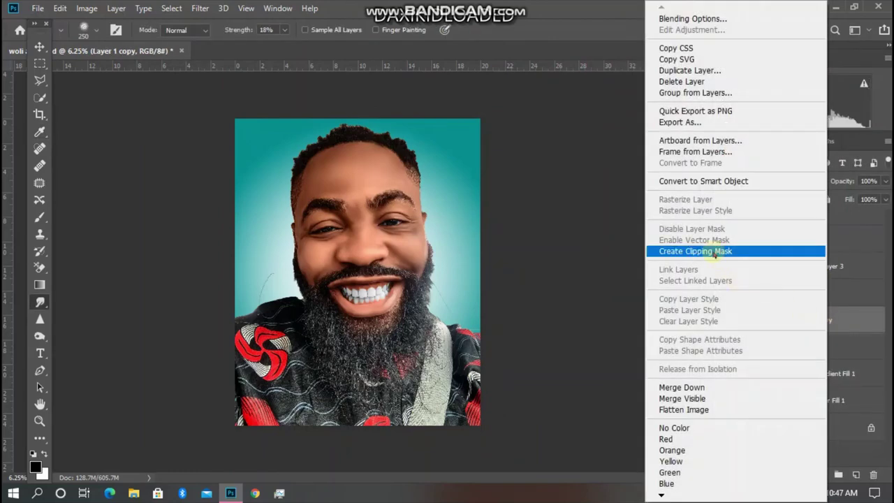
{"action": "left_click", "coordinate": [769, 249]}
{"action": "right_click", "coordinate": [832, 296]}
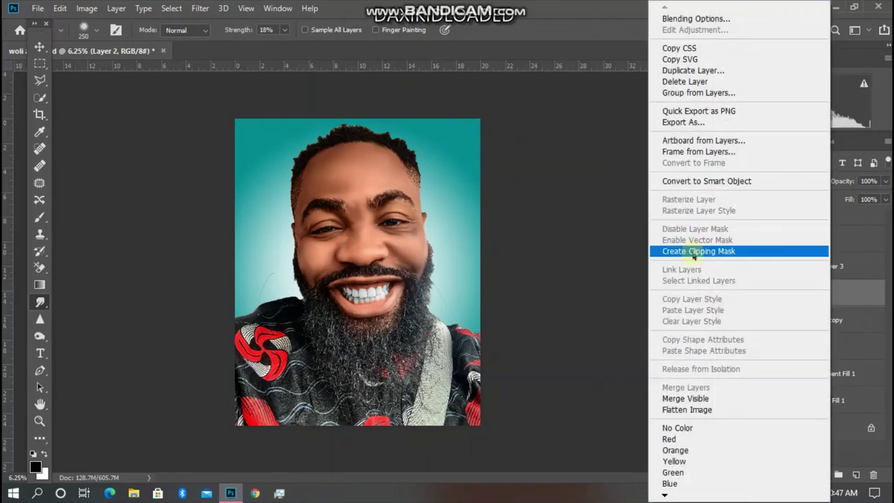
{"action": "left_click", "coordinate": [694, 252]}
{"action": "key", "text": "ctrl+alt+g"}
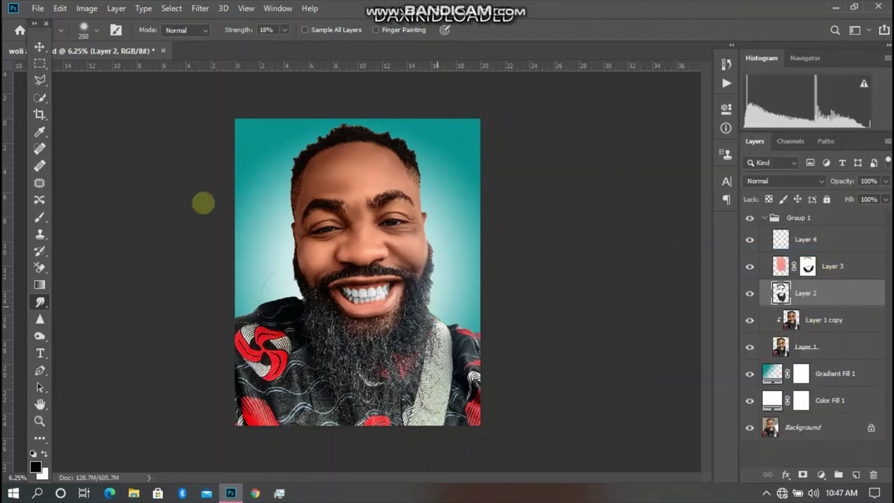
On Layer 1, lasso stray fringe beside the beard and left shoulder
{"action": "left_click", "coordinate": [40, 79]}
{"action": "left_click", "coordinate": [814, 347]}
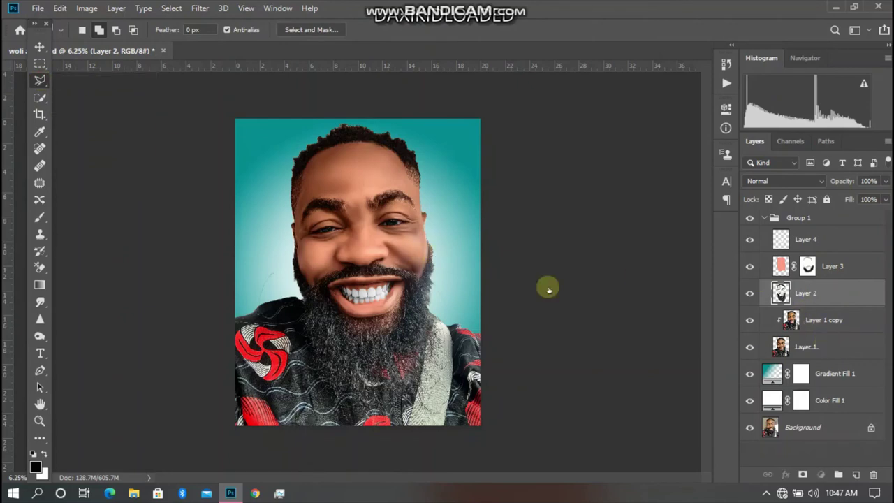
{"action": "left_click", "coordinate": [465, 318]}
{"action": "left_click", "coordinate": [454, 264]}
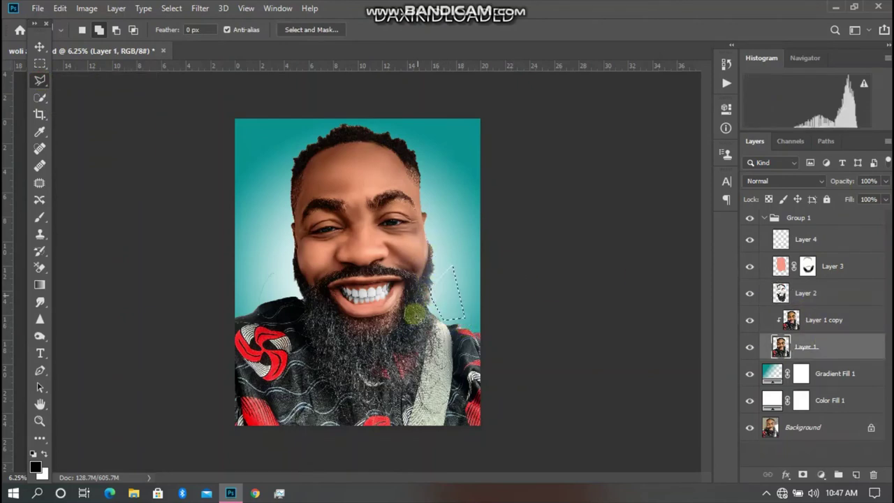
{"action": "key", "text": "Escape"}
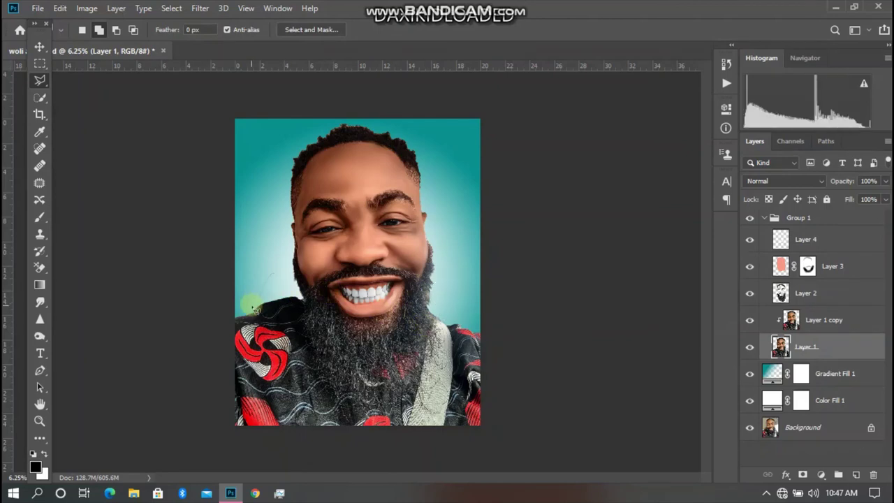
{"action": "left_click", "coordinate": [246, 258]}
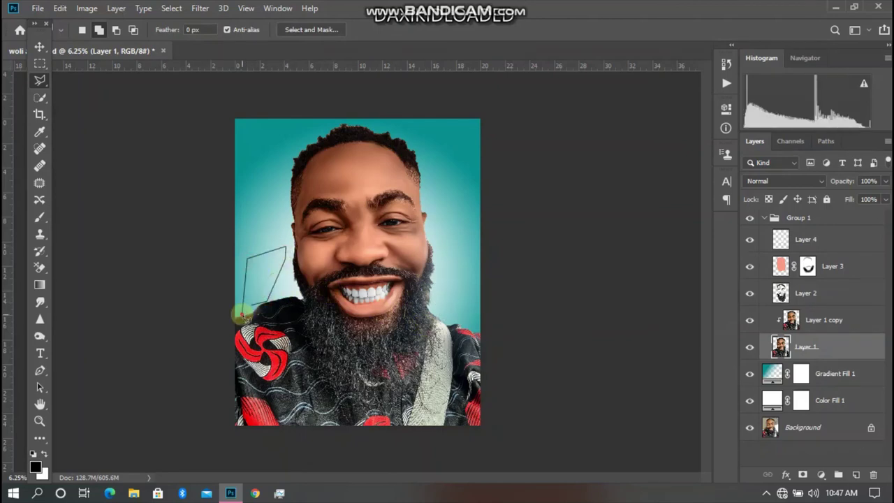
{"action": "double_click", "coordinate": [241, 315]}
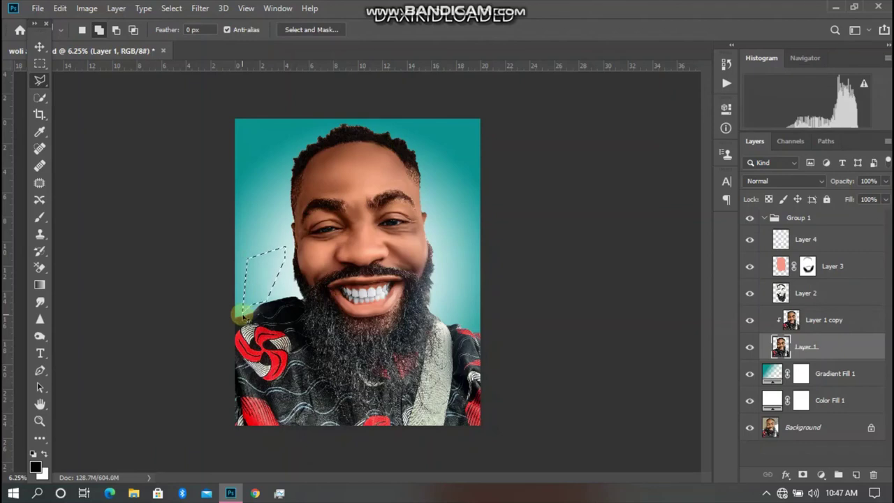
{"action": "key", "text": "ctrl+d"}
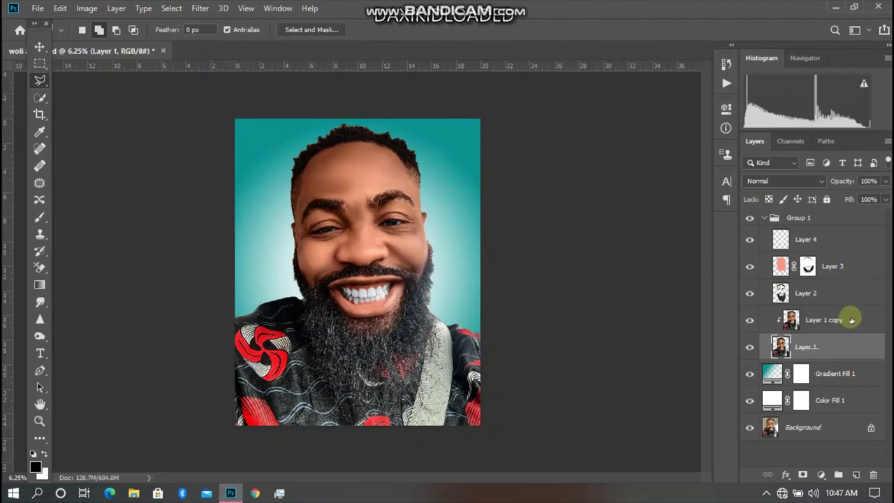
Duplicate Layer 1 copy into Layer 1 copy 2
{"action": "left_click", "coordinate": [851, 320]}
{"action": "key", "text": "ctrl+j"}
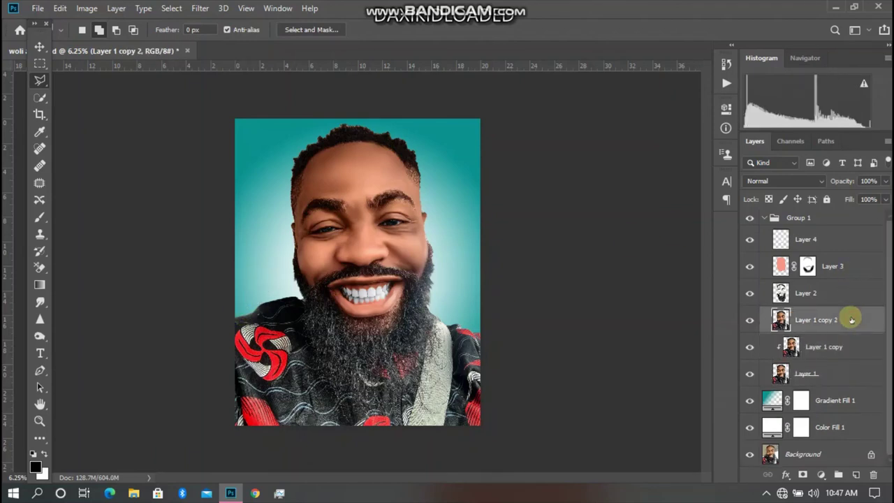
{"action": "left_click", "coordinate": [826, 350]}
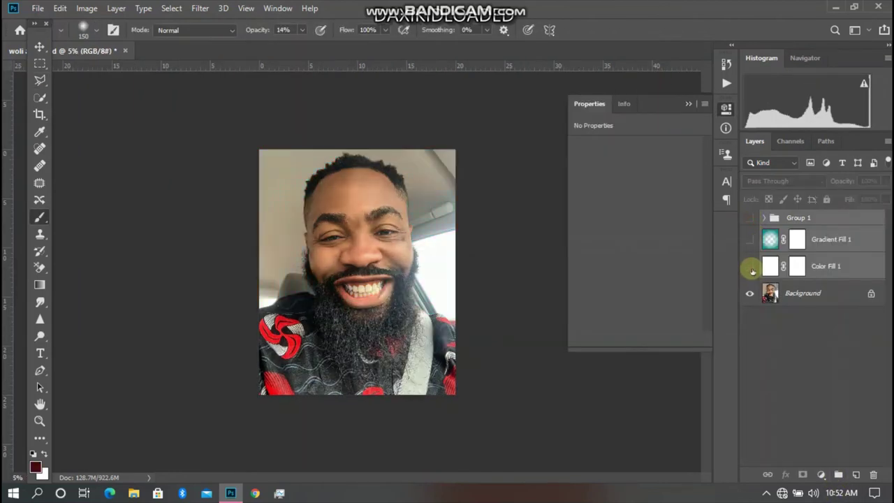
Toggle visibility of Color Fill 1, Gradient Fill 1 and Group 1 for a before-and-after view
{"action": "left_click_drag", "start_coordinate": [749, 266], "coordinate": [750, 217]}
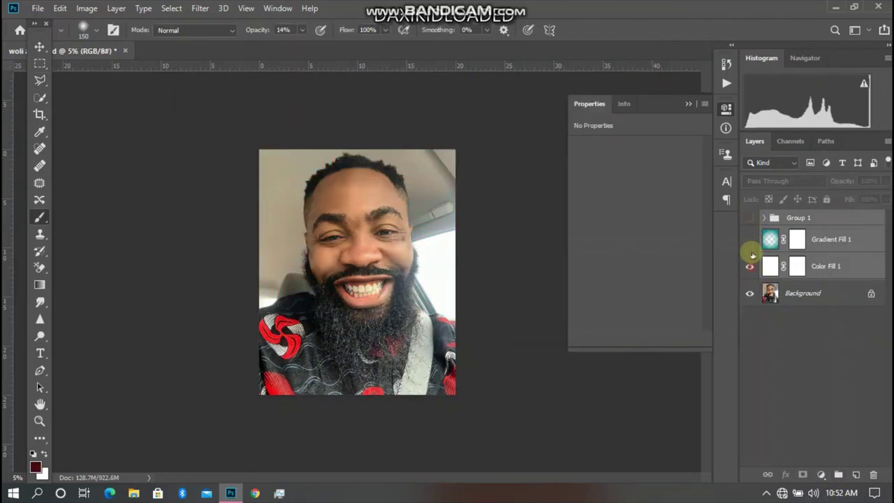
{"action": "left_click", "coordinate": [749, 266]}
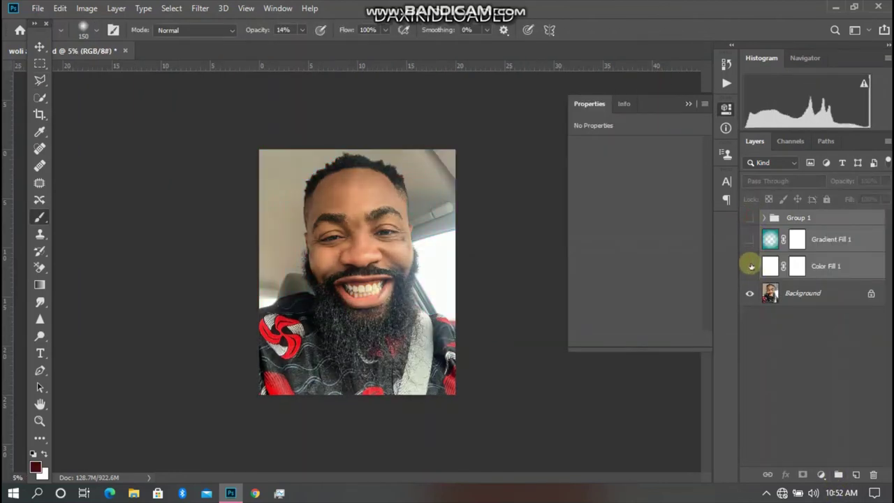